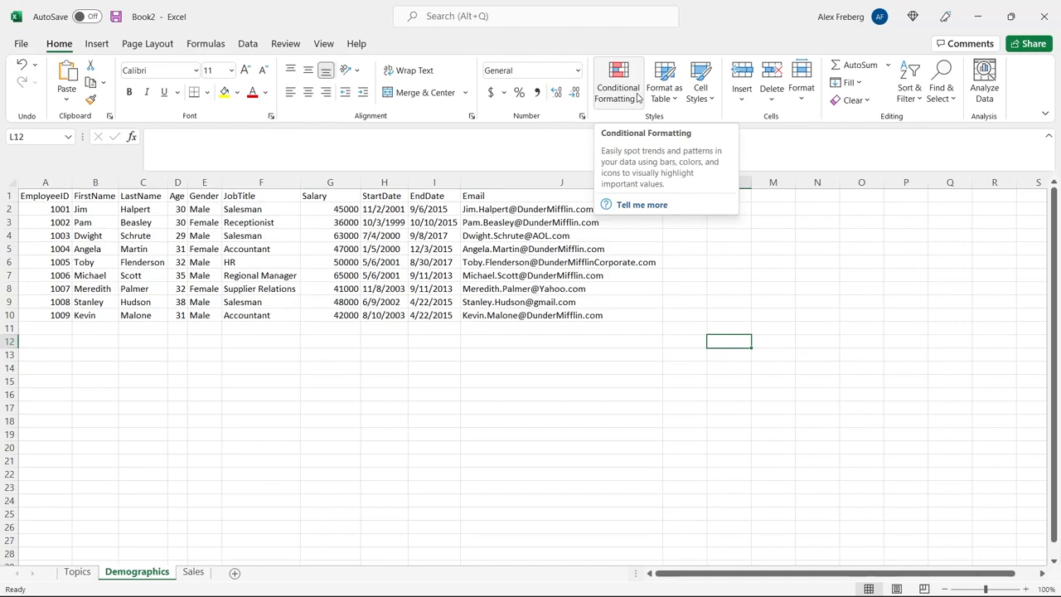
pyautogui.click(637, 98)
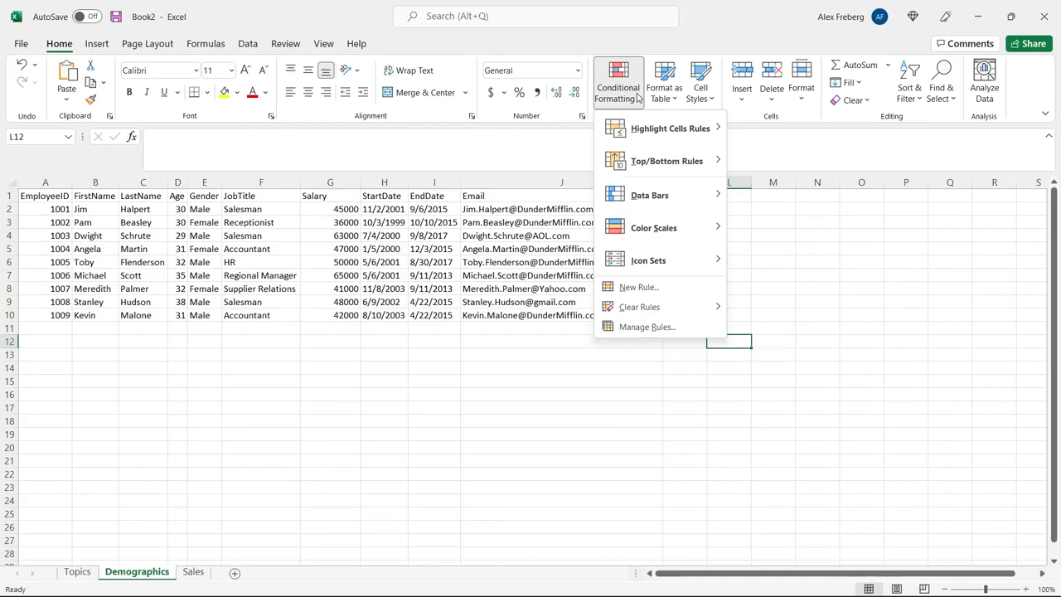
pyautogui.moveTo(640, 121)
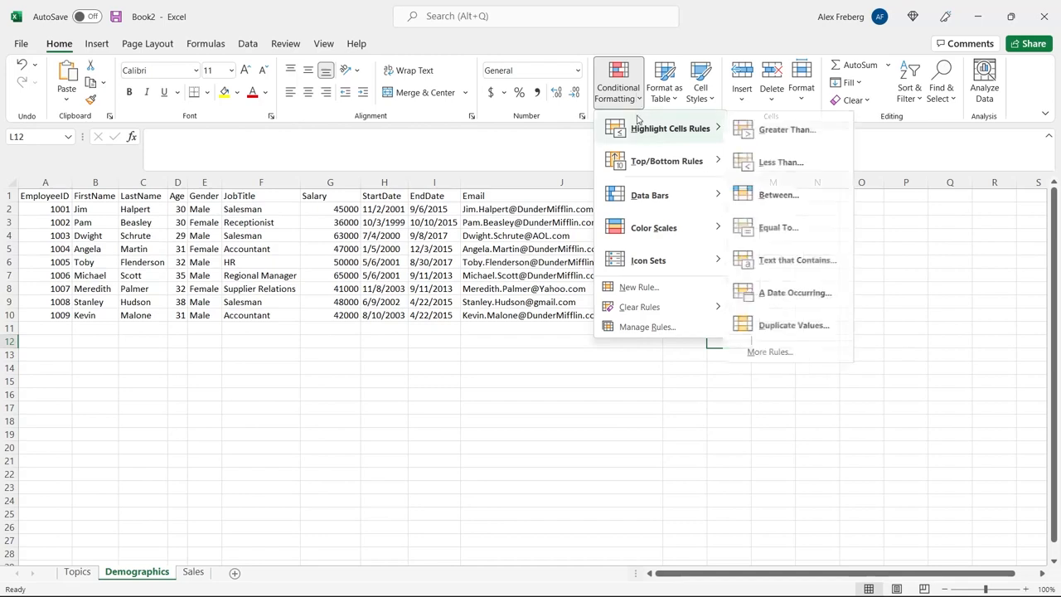
pyautogui.moveTo(670, 163)
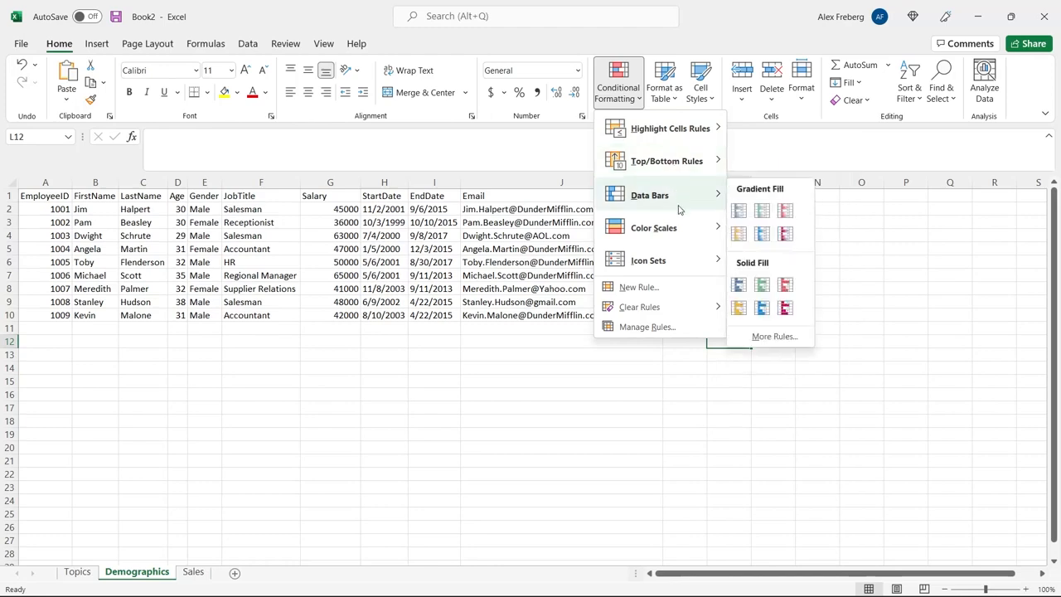
pyautogui.moveTo(680, 227)
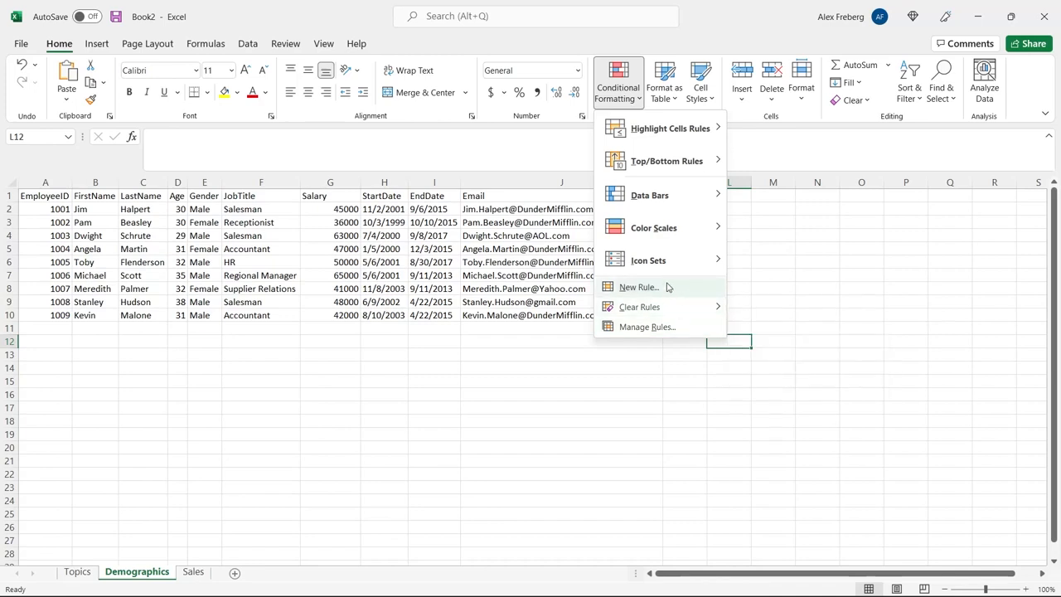
pyautogui.moveTo(671, 267)
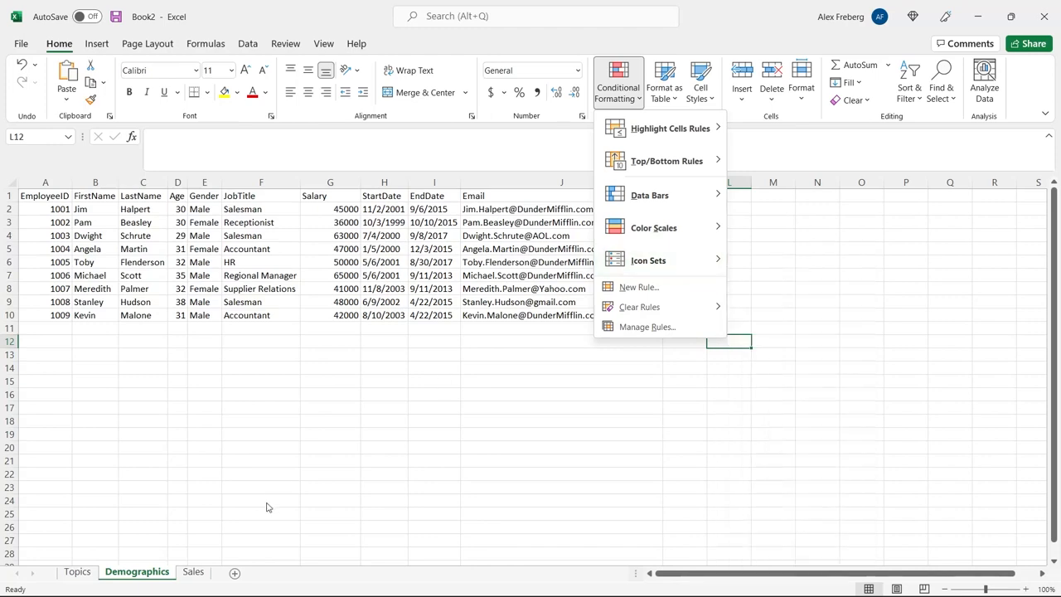
# On the Sales sheet, apply the colored three-arrow icon set to the Paper row, A2:M2, with conditional formatting
pyautogui.click(199, 572)
pyautogui.click(197, 572)
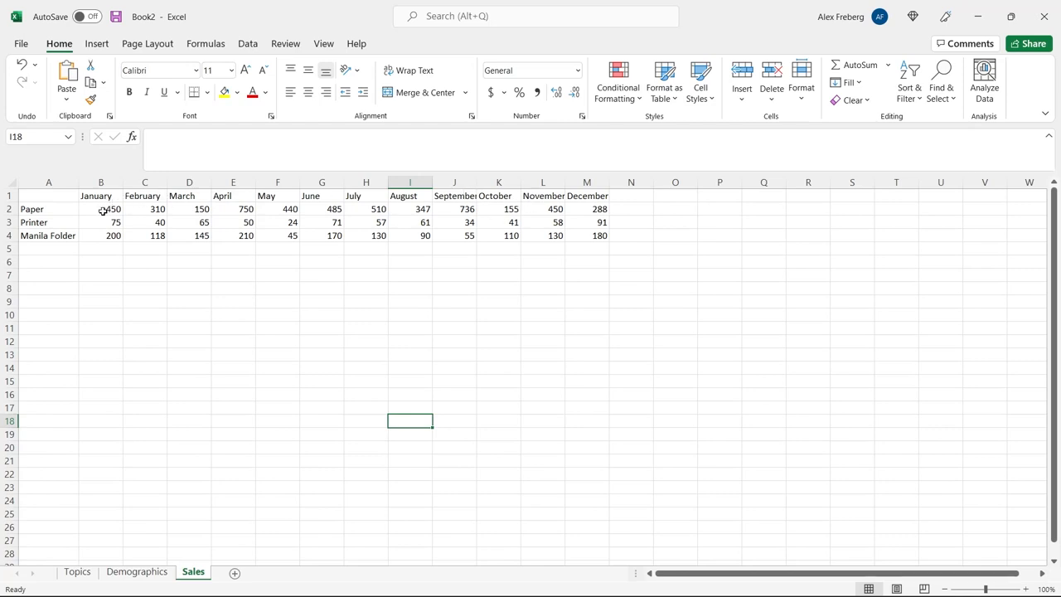
pyautogui.moveTo(32, 208); pyautogui.dragTo(585, 209)
pyautogui.click(618, 86)
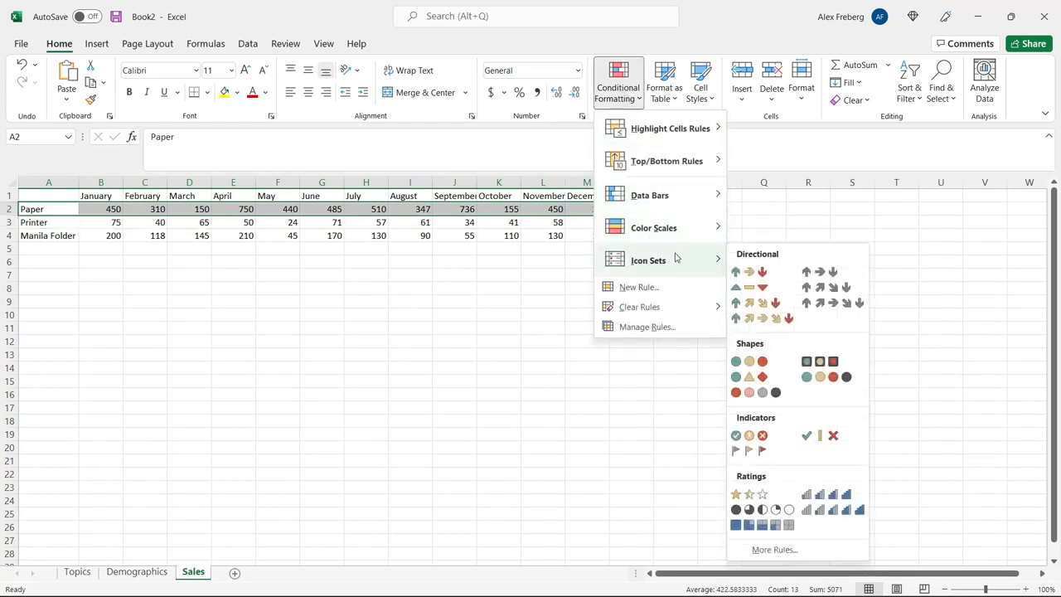
pyautogui.click(749, 270)
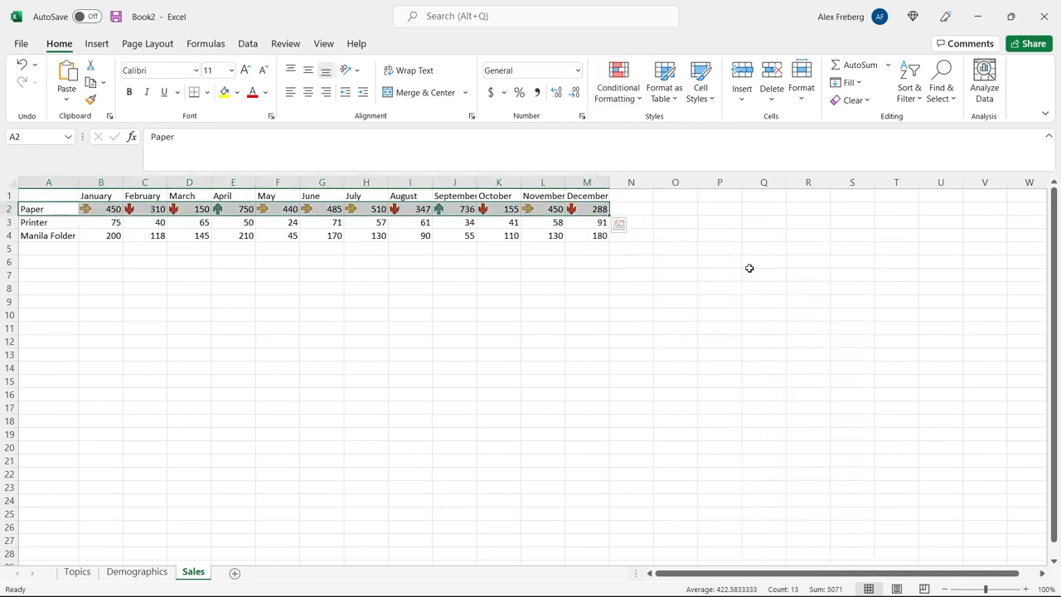
pyautogui.click(401, 264)
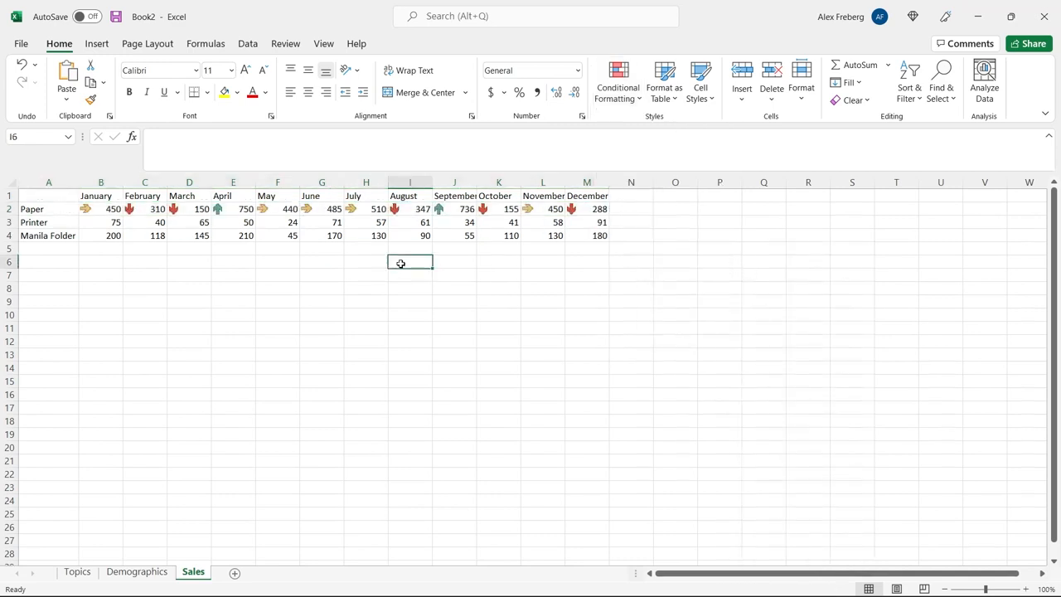
pyautogui.click(100, 210)
pyautogui.click(144, 209)
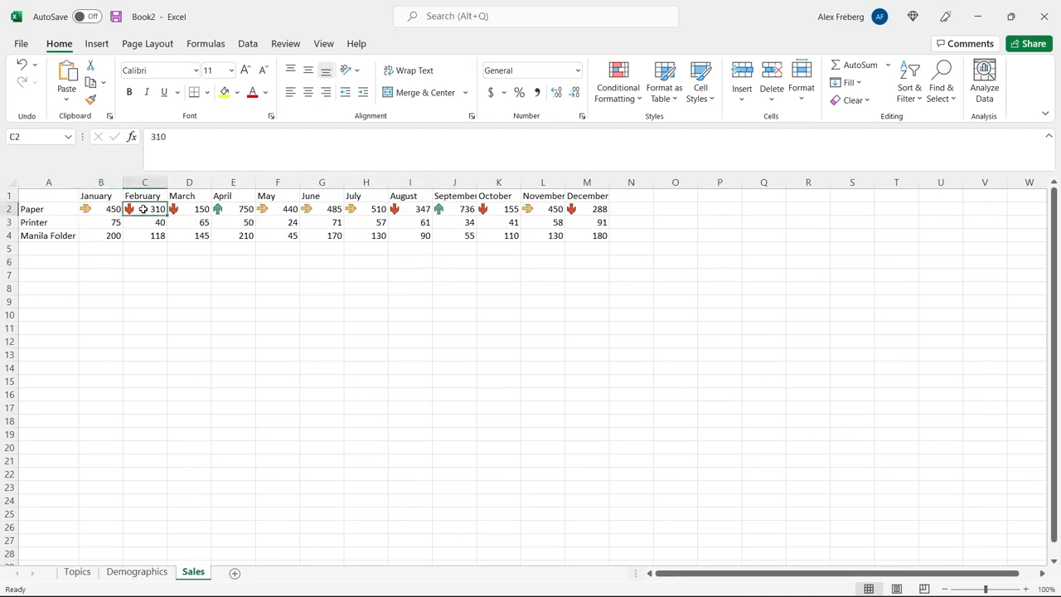
pyautogui.click(230, 210)
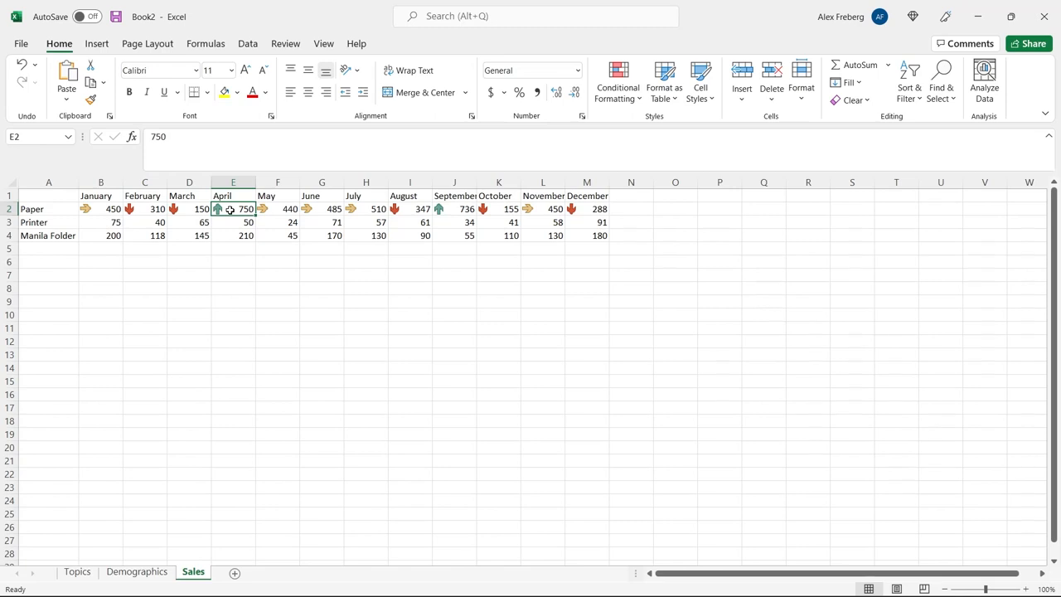
pyautogui.click(371, 282)
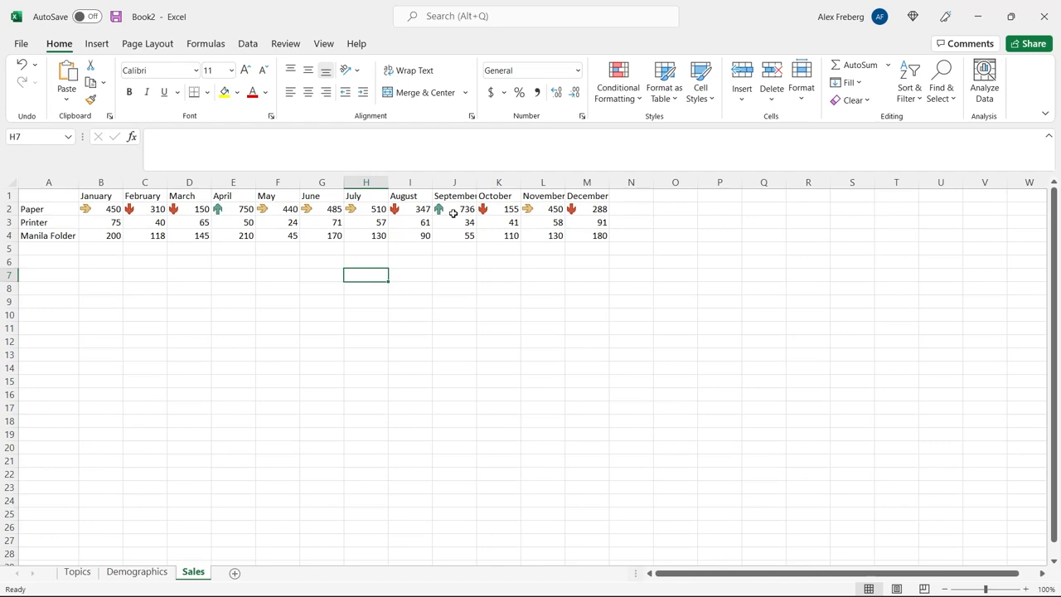
# Try the colored three-arrow icon set on all three product rows as one range, B2:M4, and undo it
pyautogui.moveTo(93, 208); pyautogui.dragTo(601, 235)
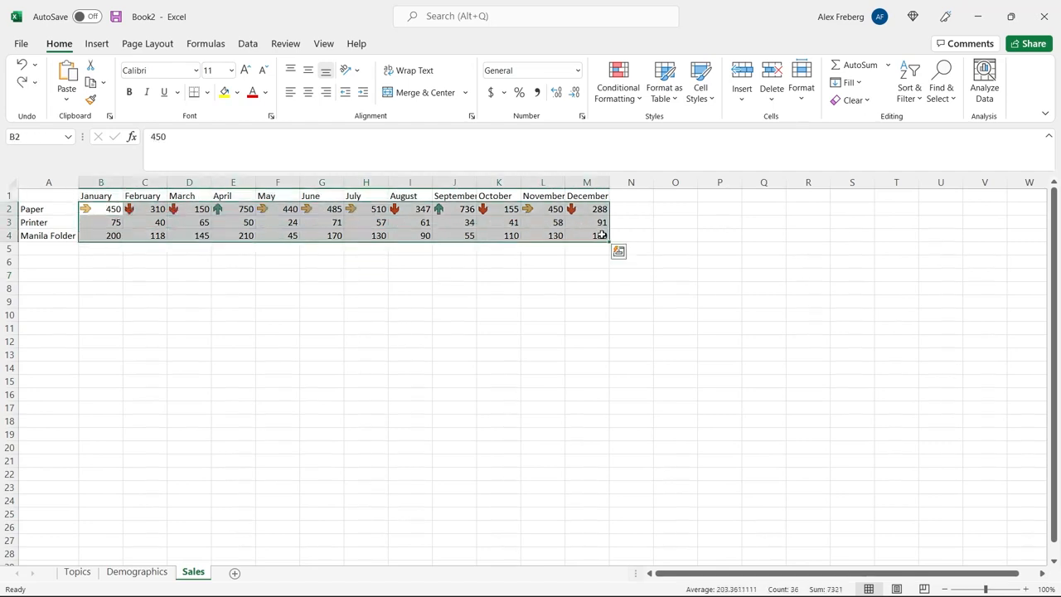
pyautogui.click(618, 86)
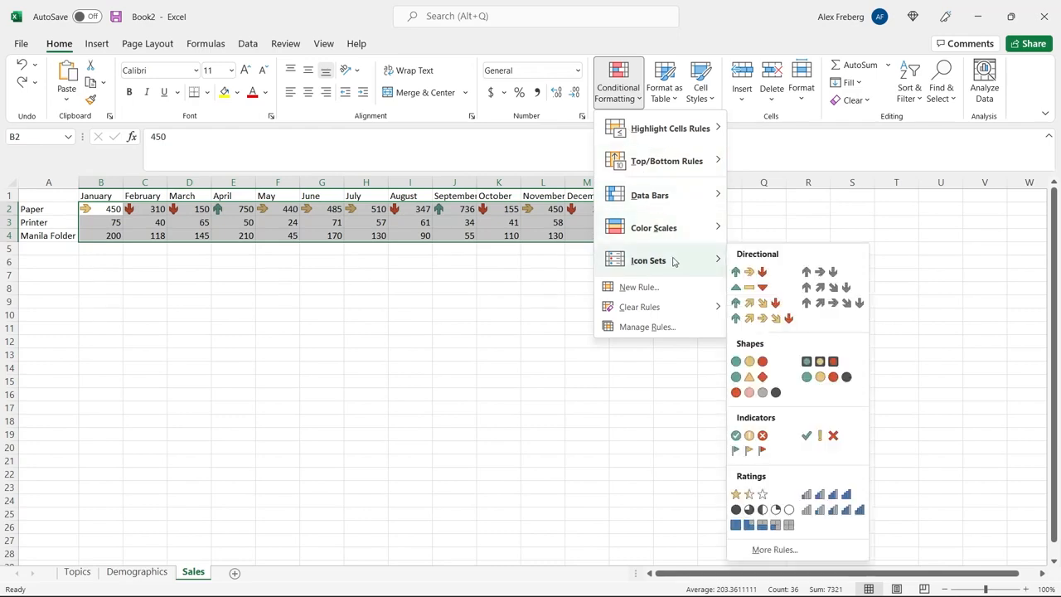
pyautogui.click(749, 272)
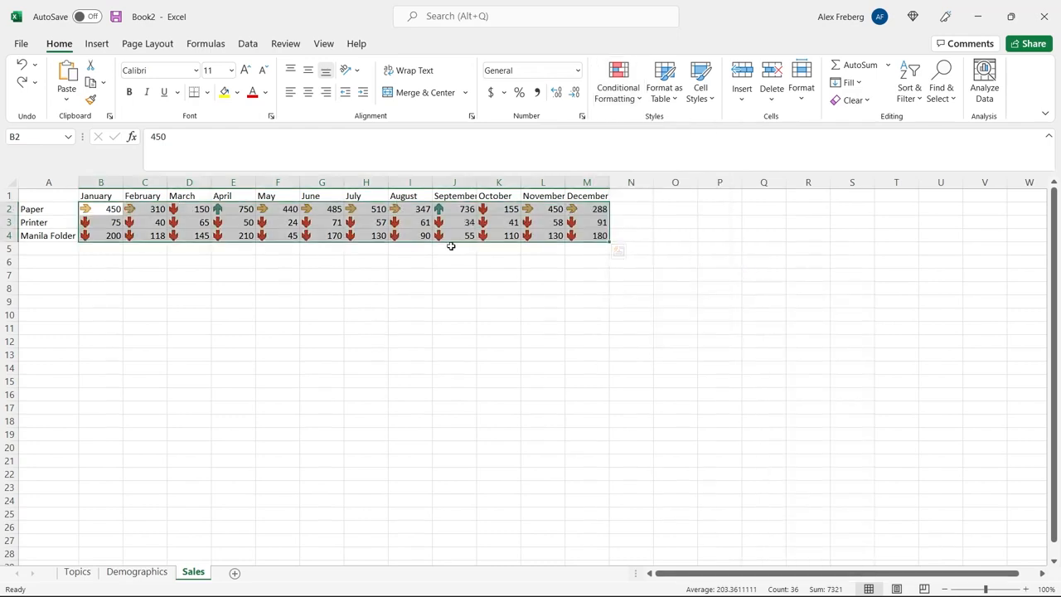
pyautogui.click(414, 275)
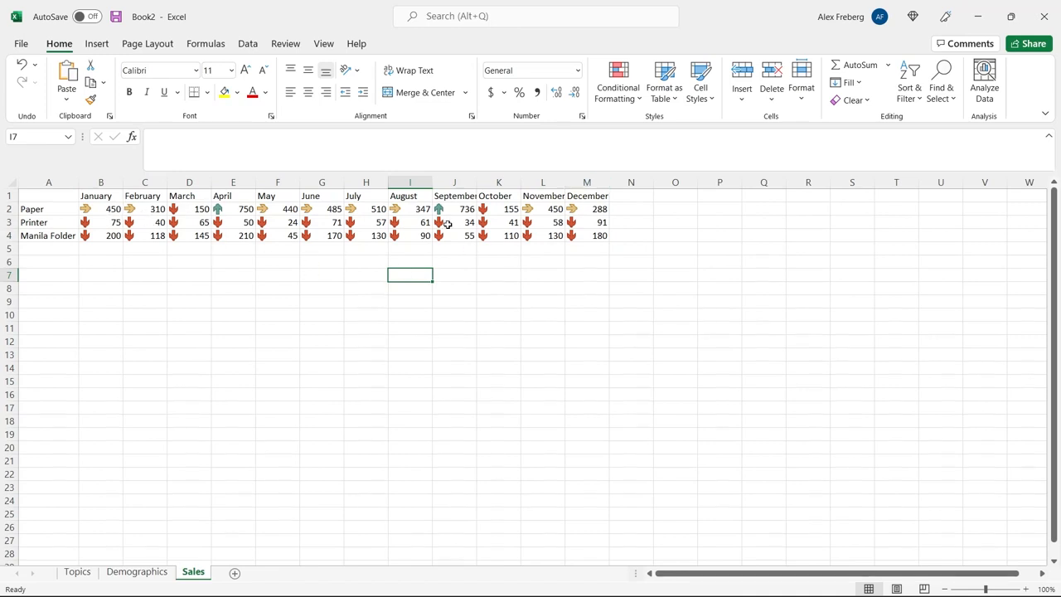
pyautogui.click(292, 224)
pyautogui.click(234, 220)
pyautogui.click(199, 222)
pyautogui.click(108, 212)
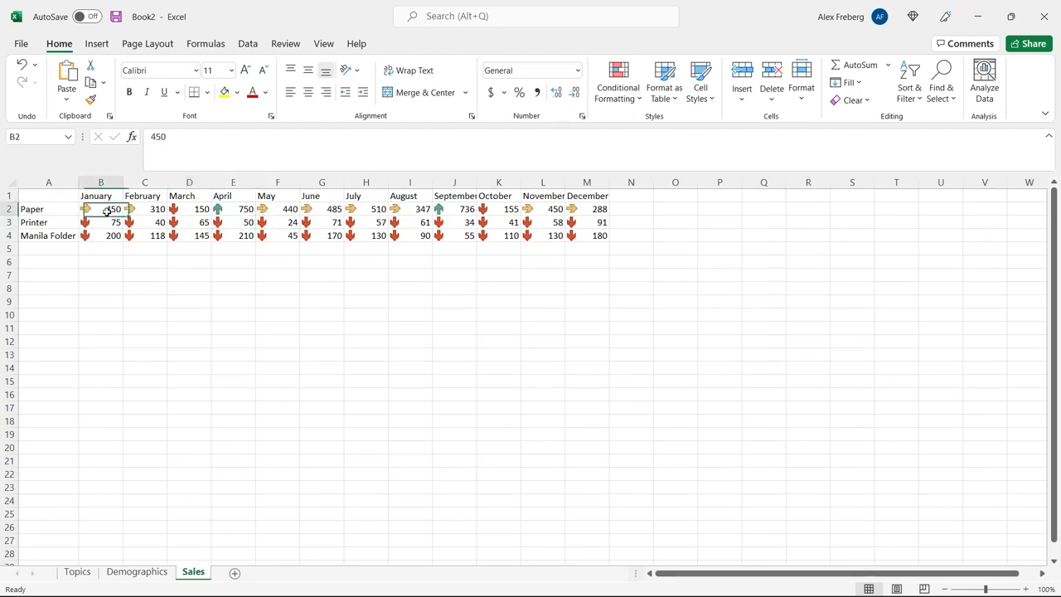
pyautogui.click(237, 211)
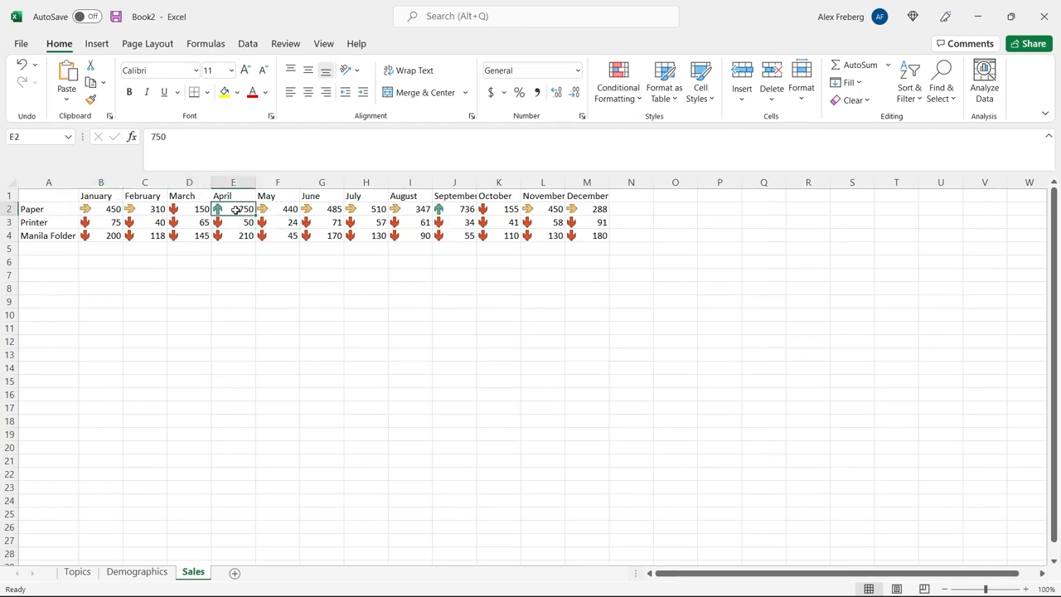
pyautogui.click(227, 220)
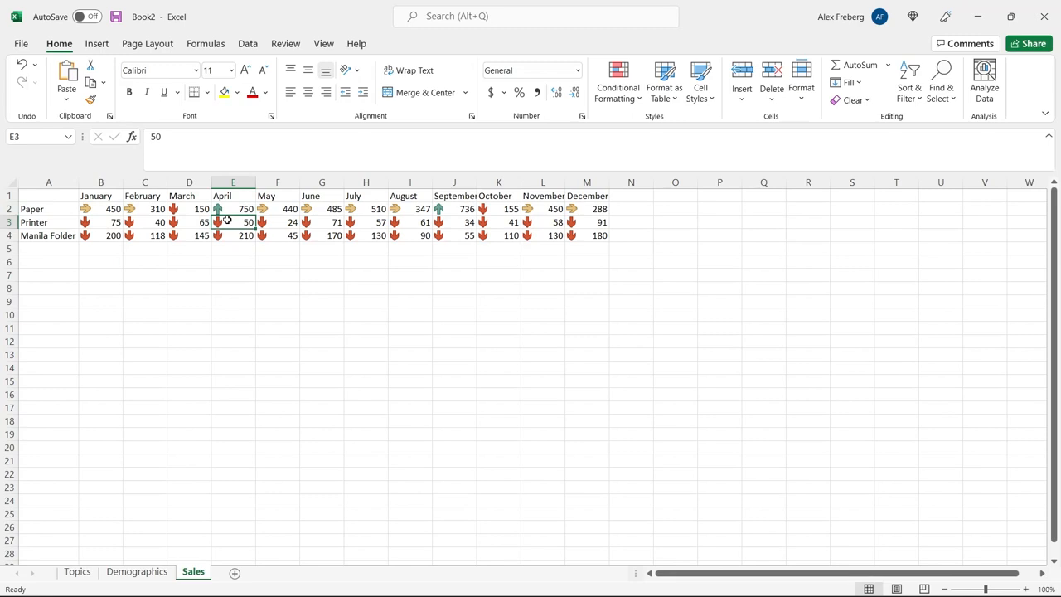
pyautogui.hotkey('ctrl', 'z')
# Apply the colored three-arrow icon set to the Printer row's monthly values, B3:M3
pyautogui.click(93, 224)
pyautogui.moveTo(95, 225); pyautogui.dragTo(586, 224)
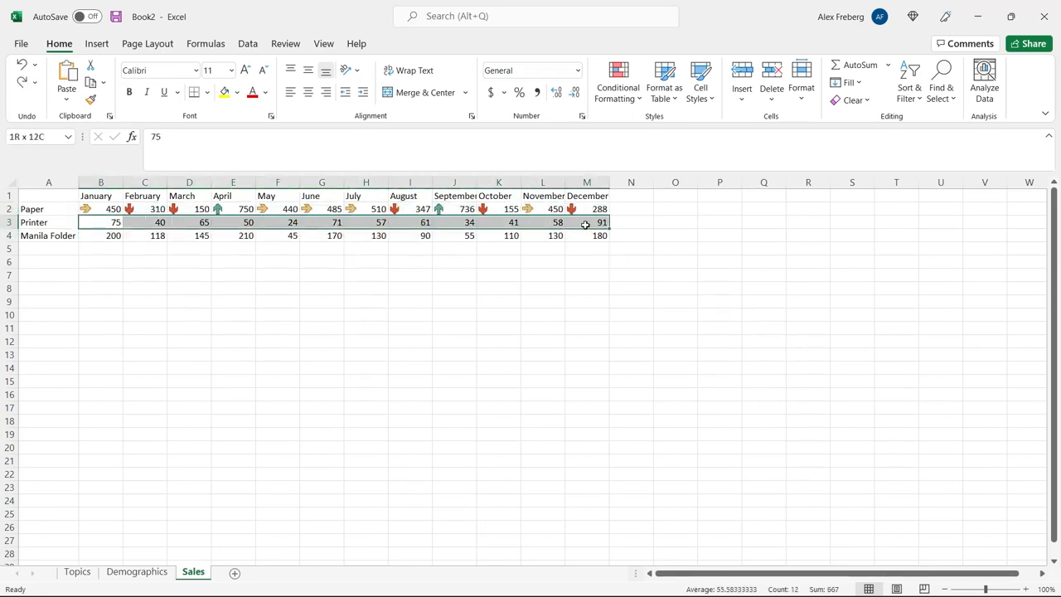
pyautogui.click(617, 83)
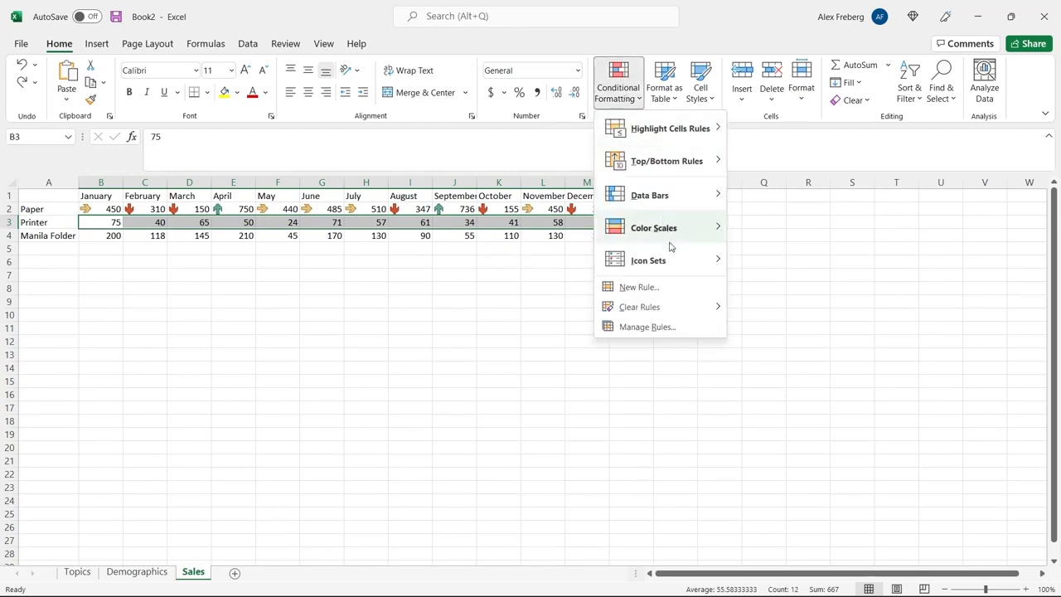
pyautogui.moveTo(675, 258)
pyautogui.click(743, 267)
pyautogui.click(428, 292)
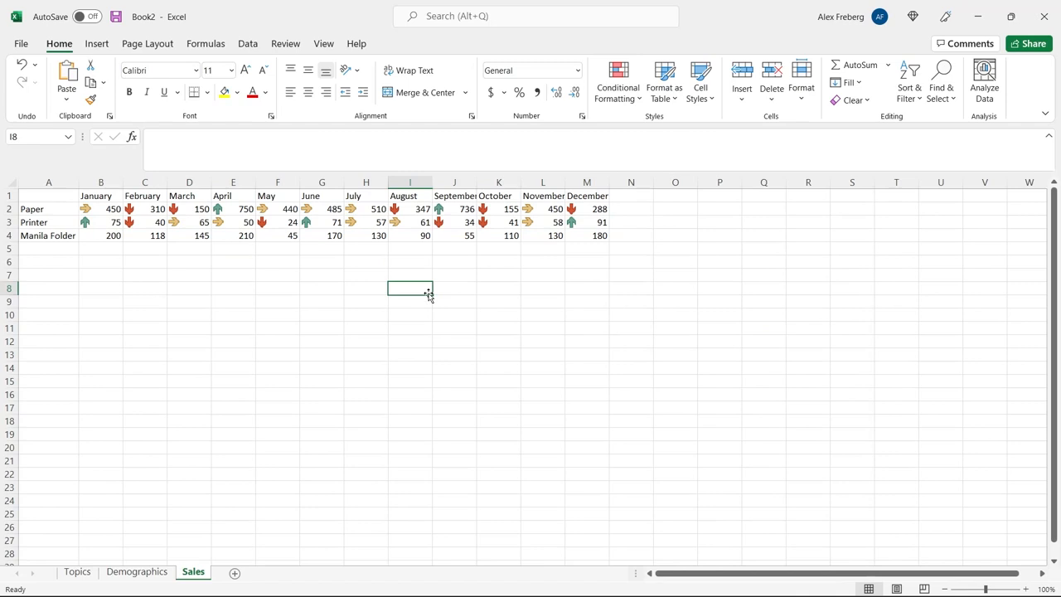
pyautogui.click(61, 219)
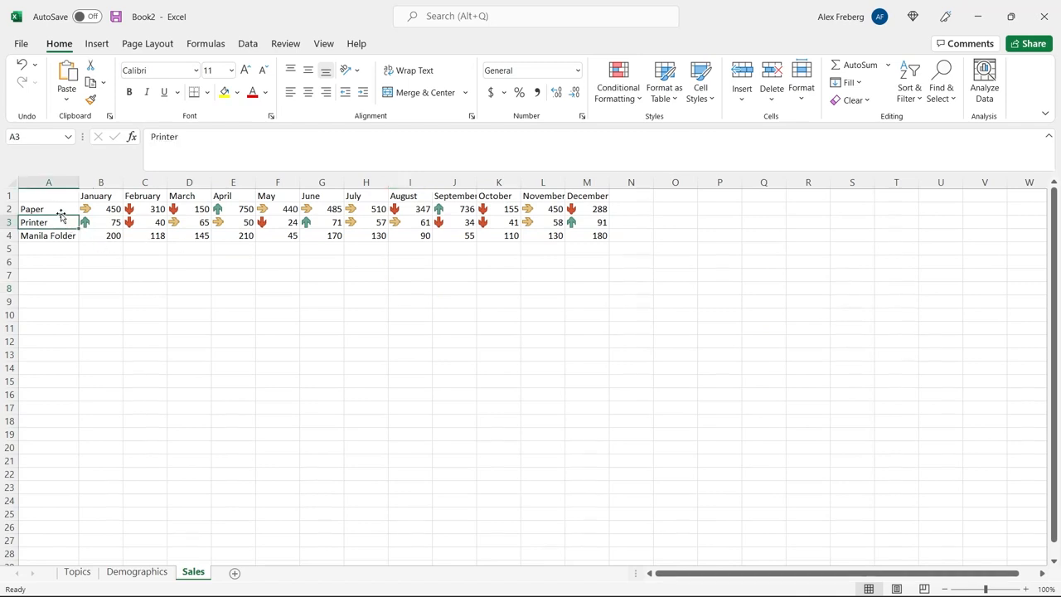
pyautogui.moveTo(104, 236); pyautogui.dragTo(584, 233)
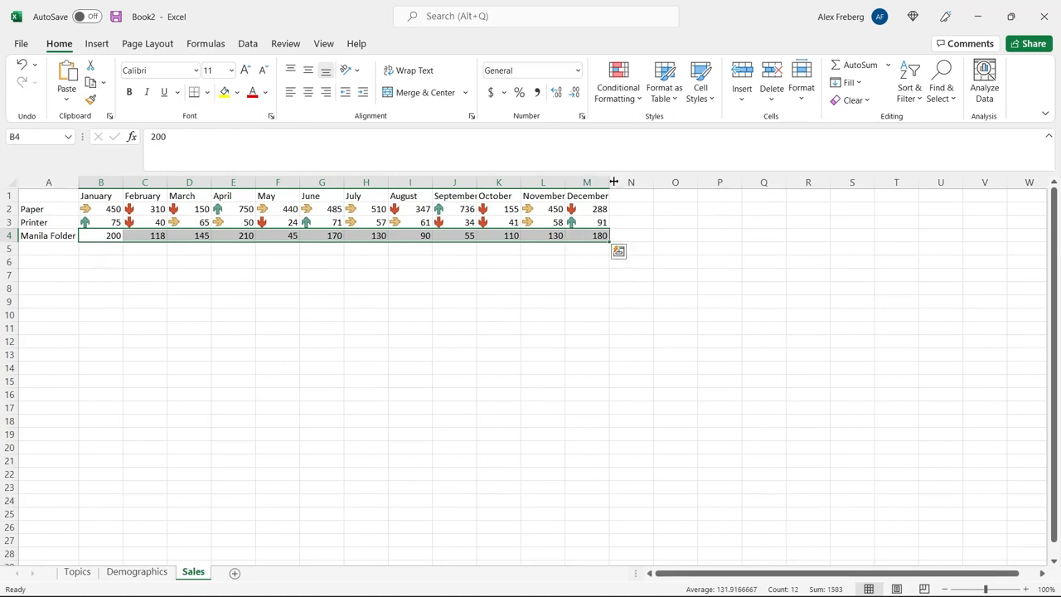
pyautogui.click(618, 83)
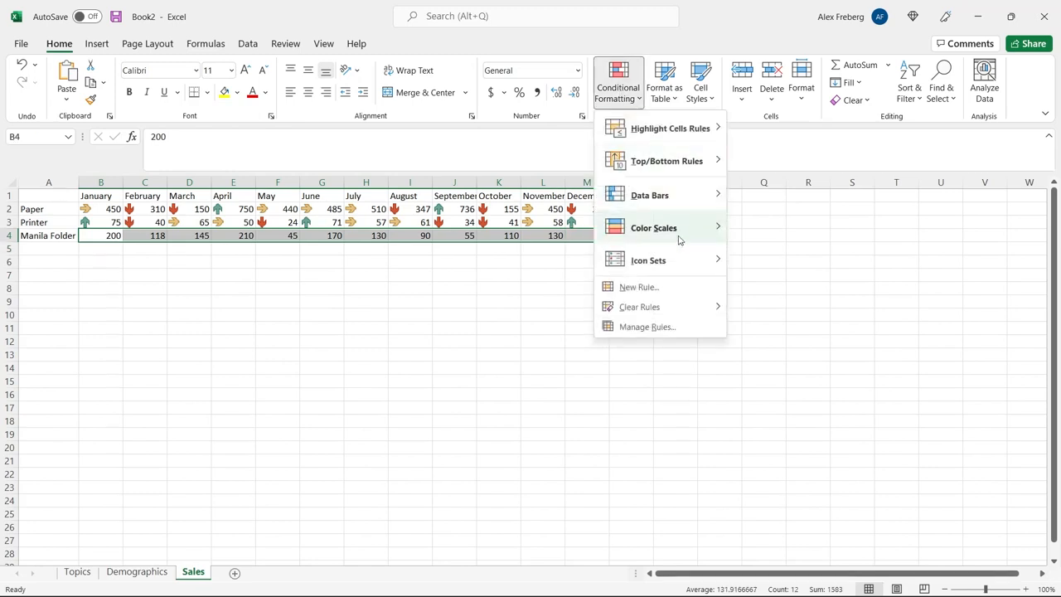
pyautogui.moveTo(681, 260)
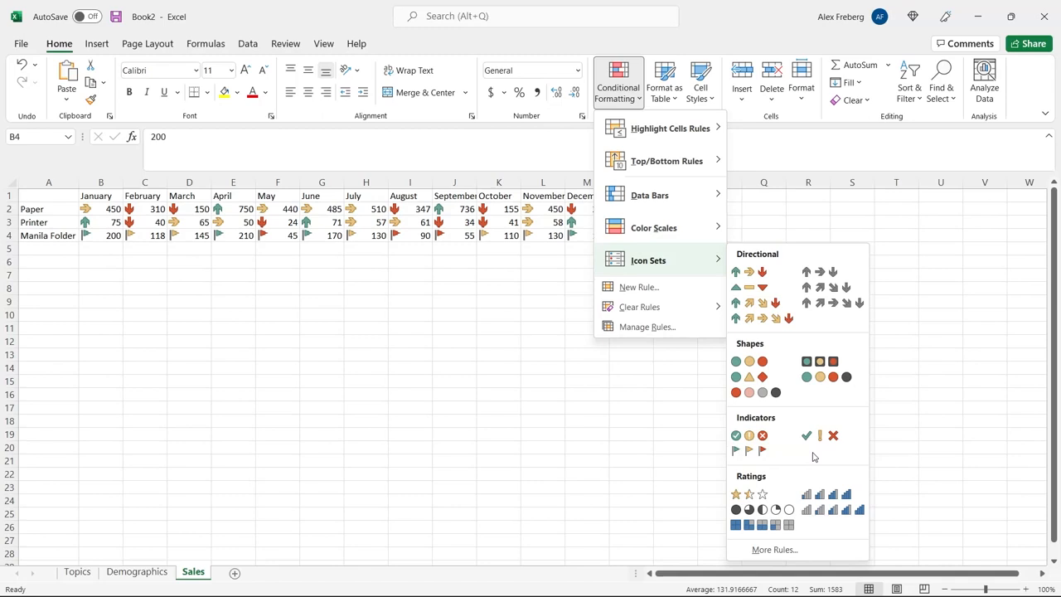
pyautogui.click(584, 470)
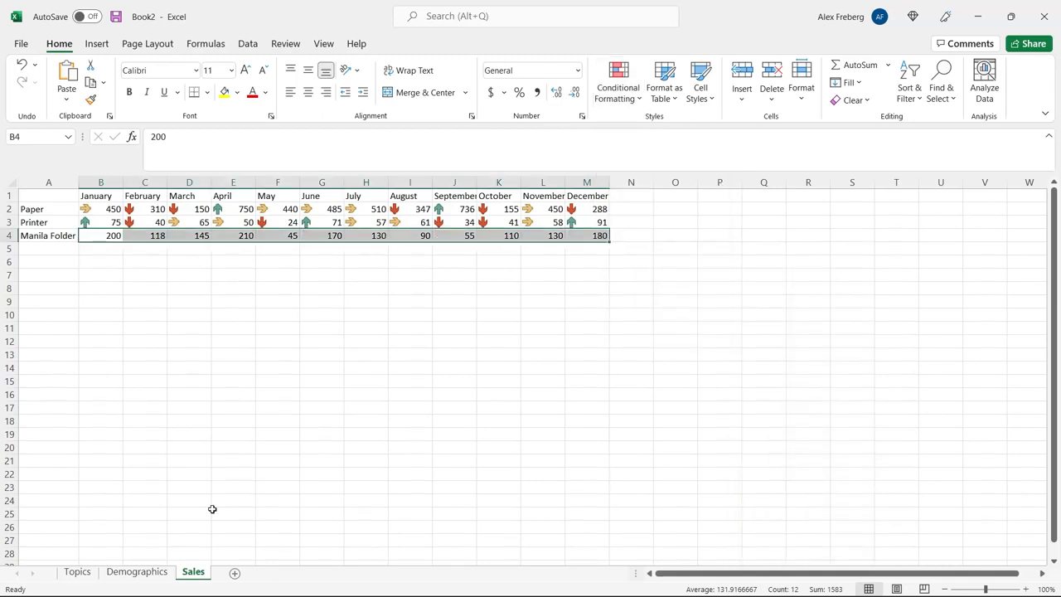
# On the Demographics sheet, apply the green-yellow-red color scale to the entire Salary column
pyautogui.click(141, 571)
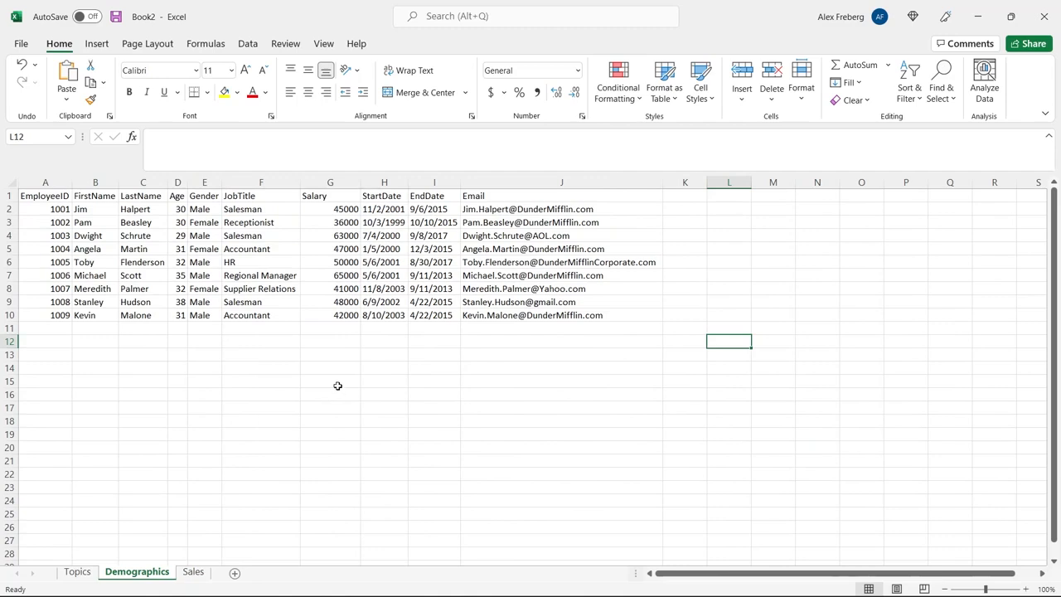
pyautogui.click(335, 184)
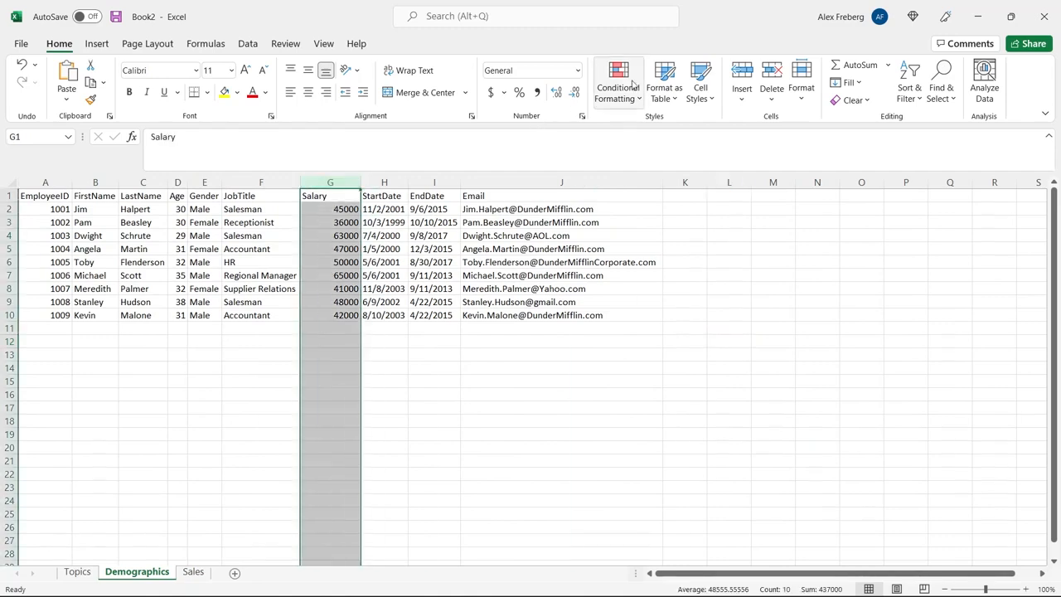
pyautogui.click(618, 83)
pyautogui.moveTo(688, 230)
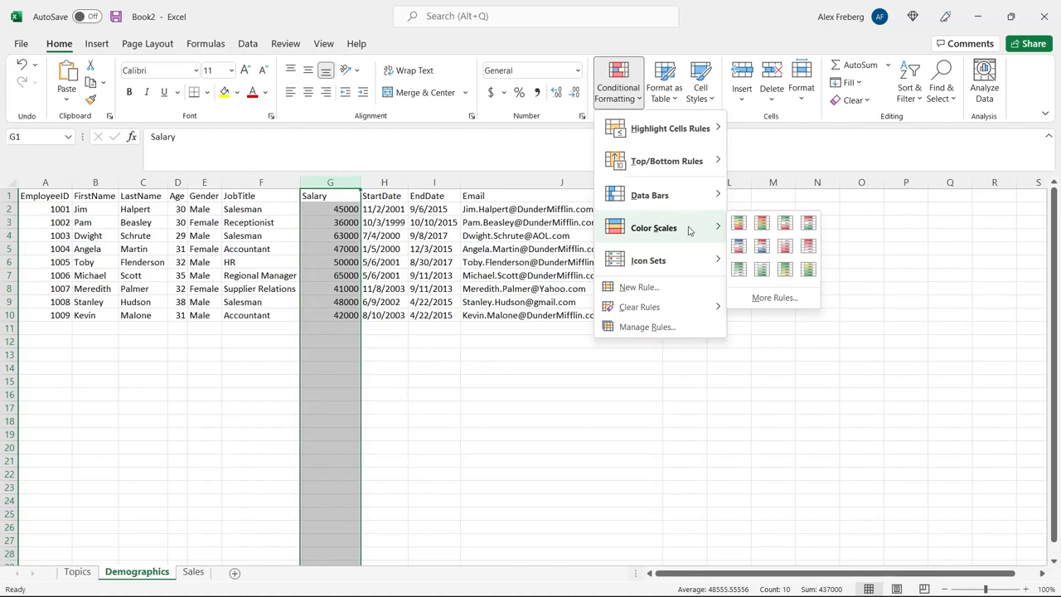
pyautogui.click(739, 224)
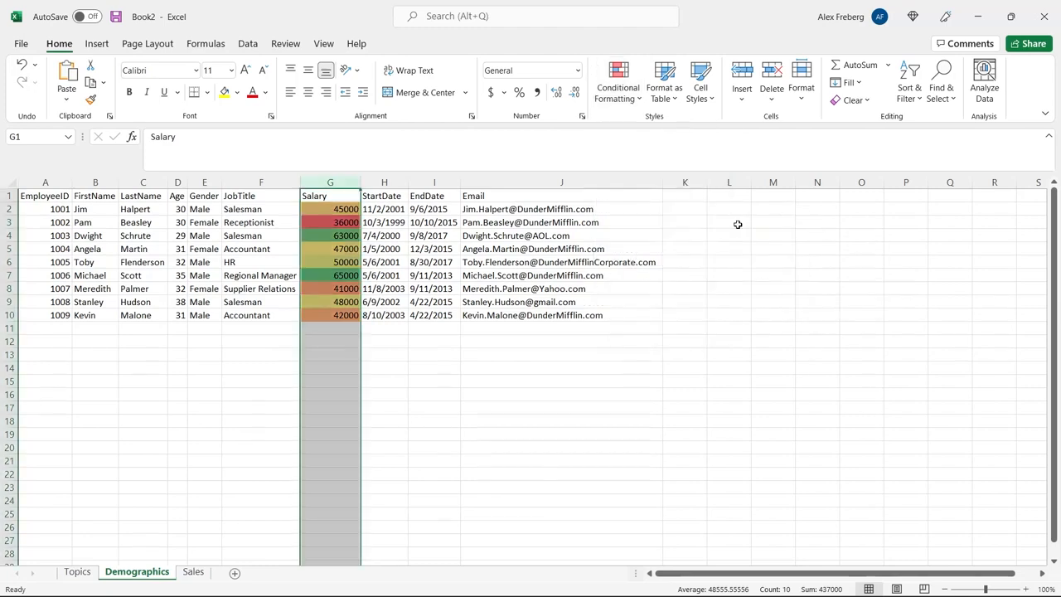
pyautogui.click(344, 235)
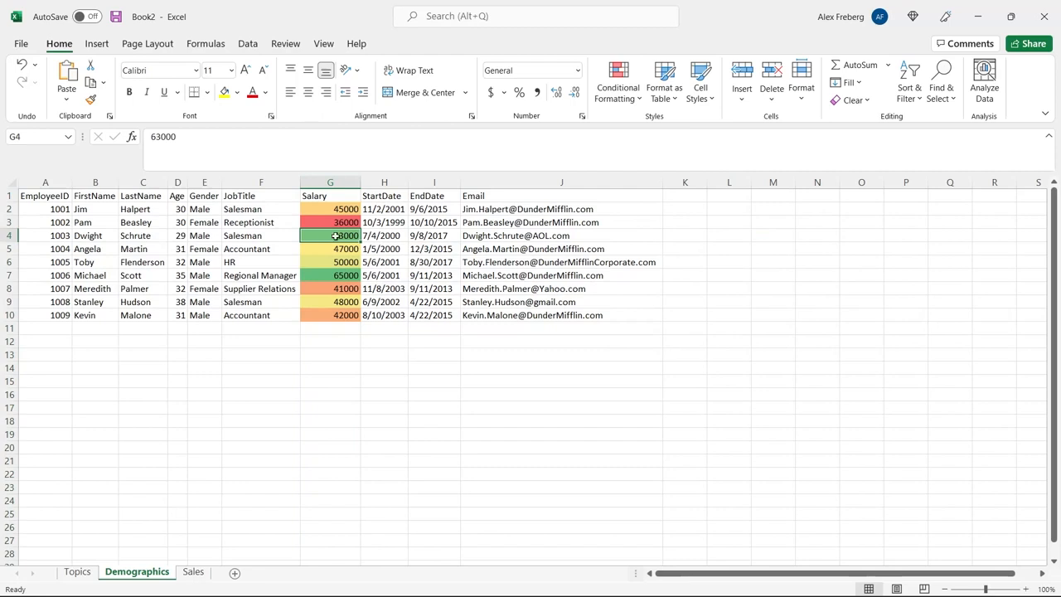
pyautogui.click(333, 222)
# Apply the blue-white-red color scale to the entire Salary column and check how its cells are colored
pyautogui.click(612, 101)
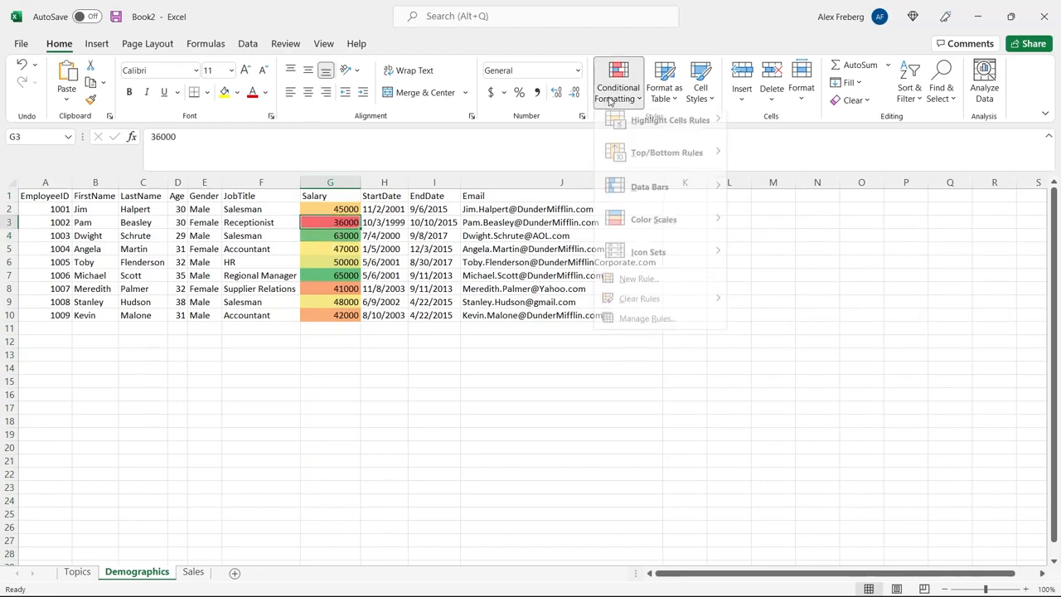
pyautogui.click(310, 200)
pyautogui.click(322, 182)
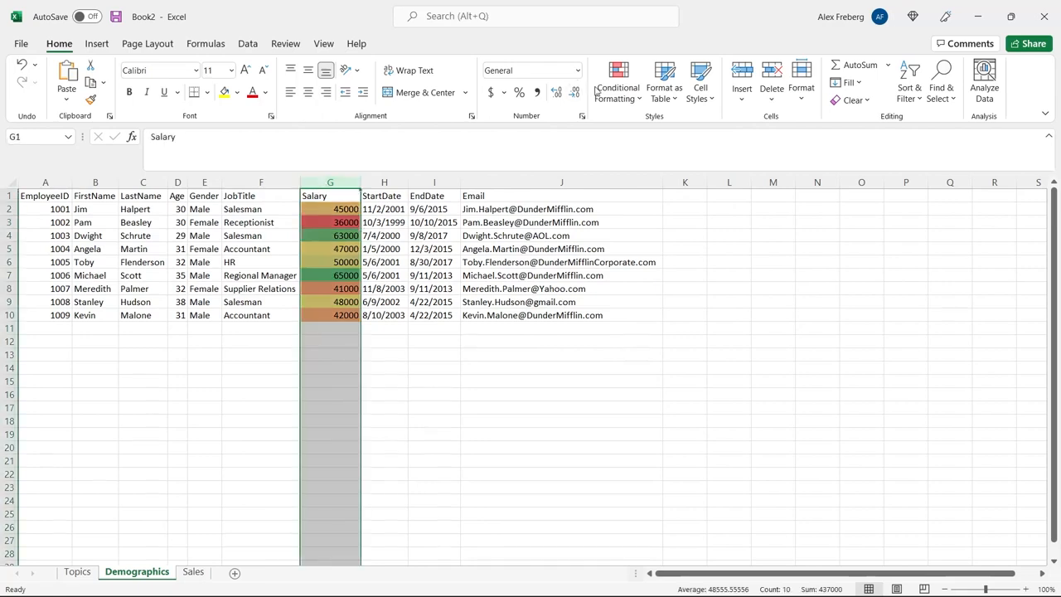
pyautogui.click(618, 91)
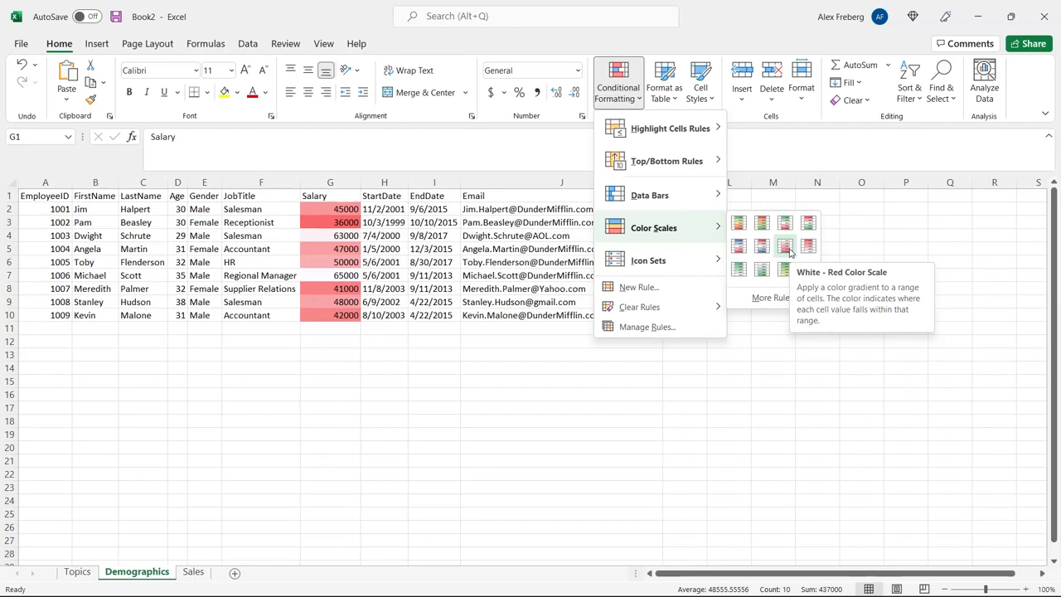
pyautogui.click(738, 245)
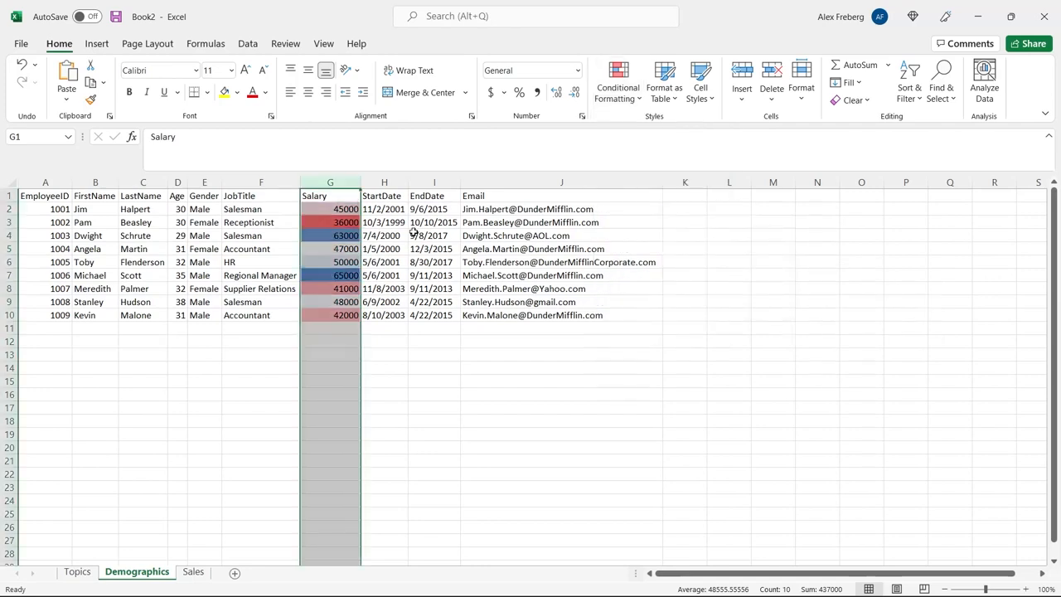
pyautogui.click(340, 248)
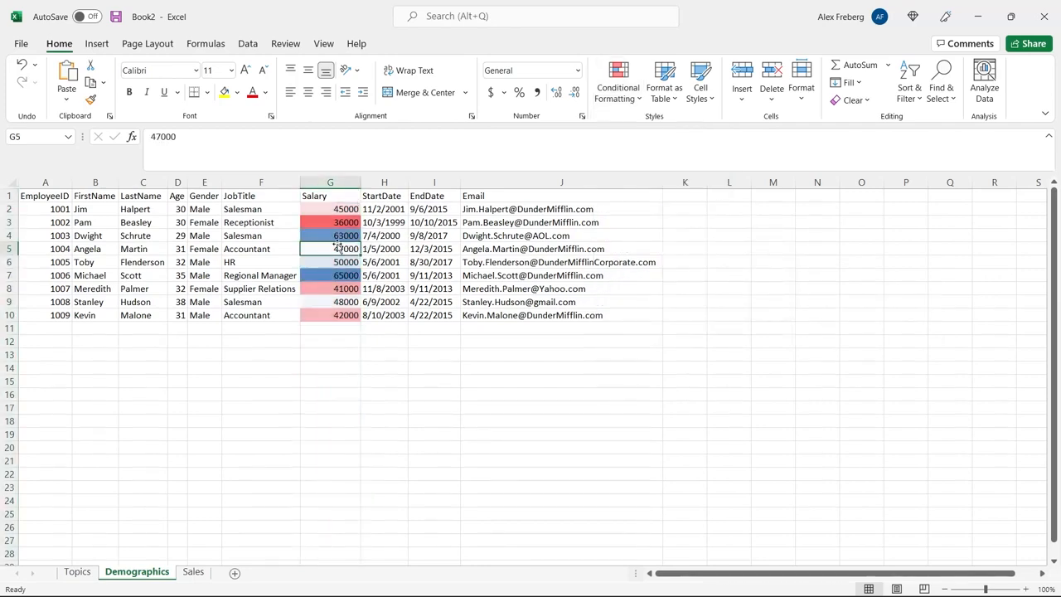
pyautogui.click(338, 235)
pyautogui.click(338, 222)
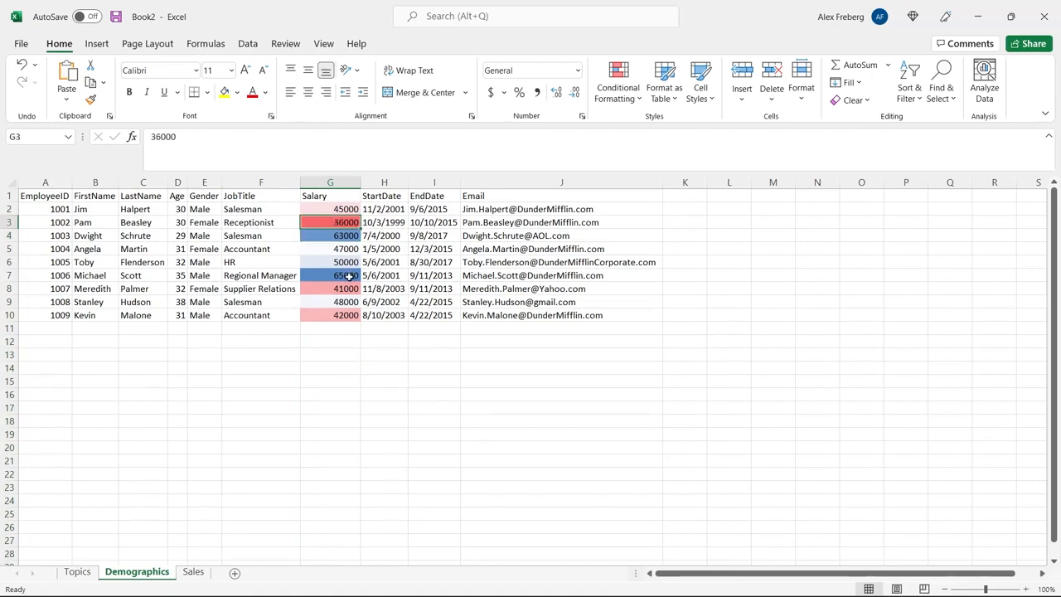
# Add blue gradient-fill data bars to the Salary column on top of its color scale
pyautogui.click(331, 181)
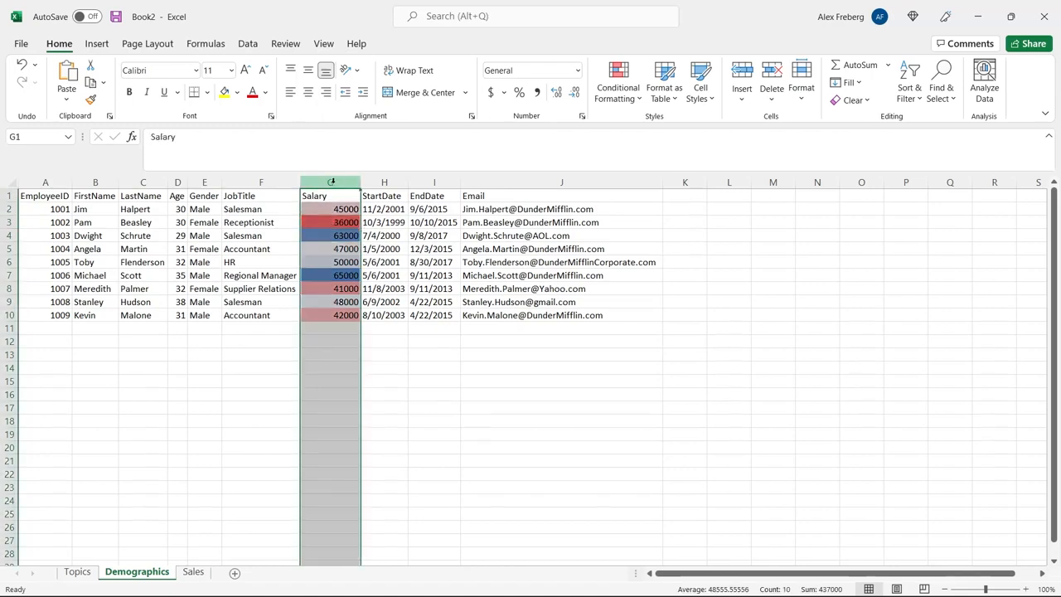
pyautogui.click(606, 101)
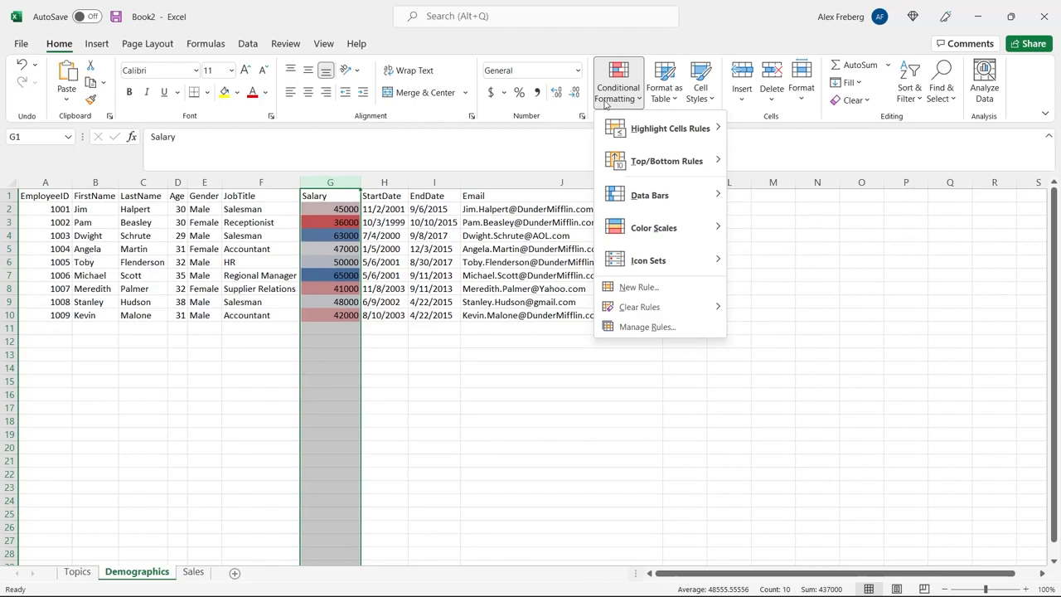
pyautogui.moveTo(675, 207)
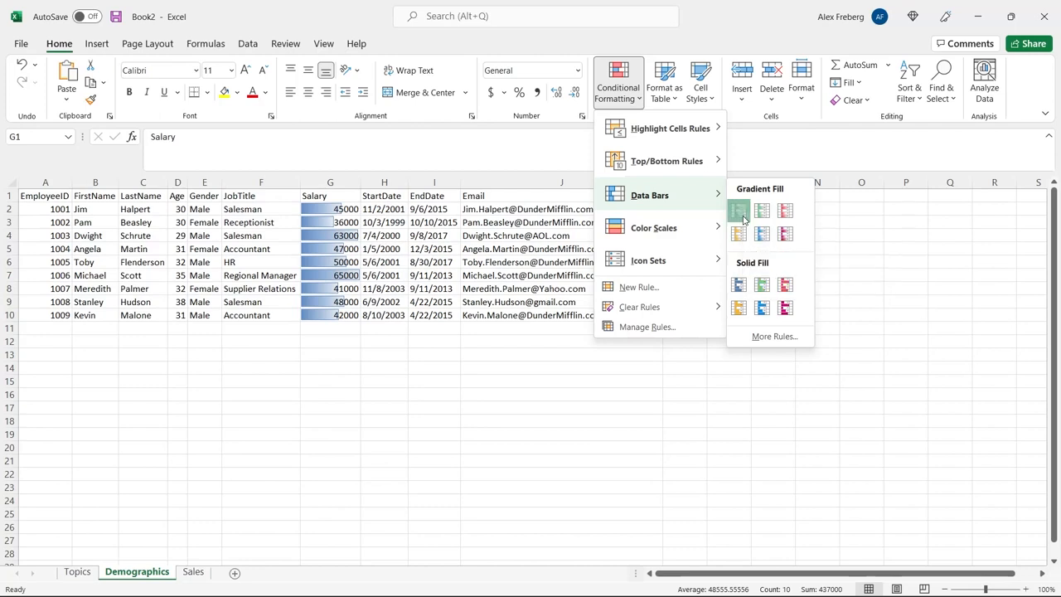
pyautogui.click(740, 213)
pyautogui.click(420, 378)
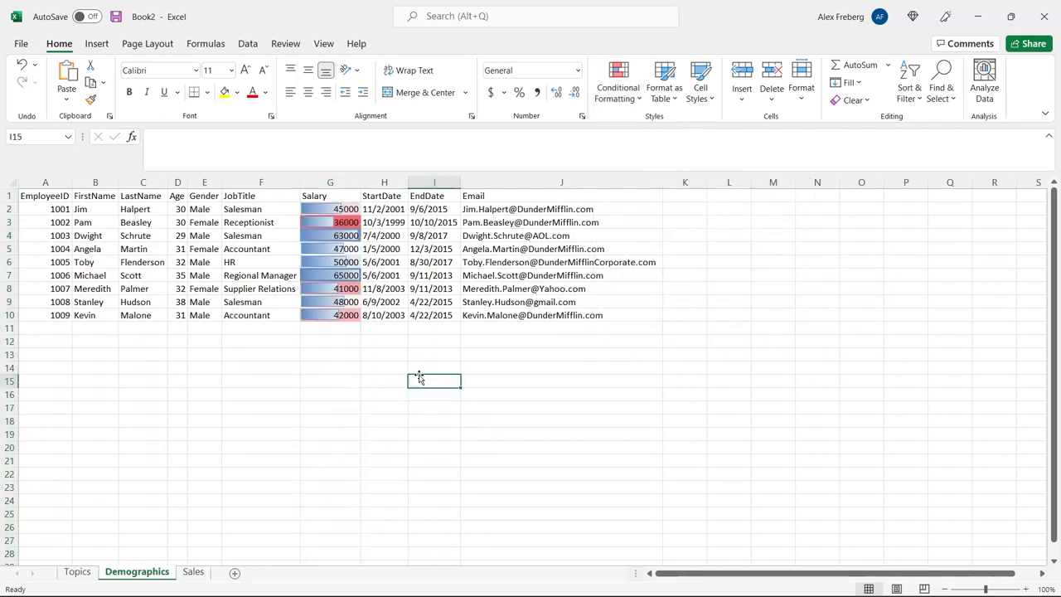
# Clear all conditional formatting rules, both color scale and data bars, from the Salary column
pyautogui.click(330, 183)
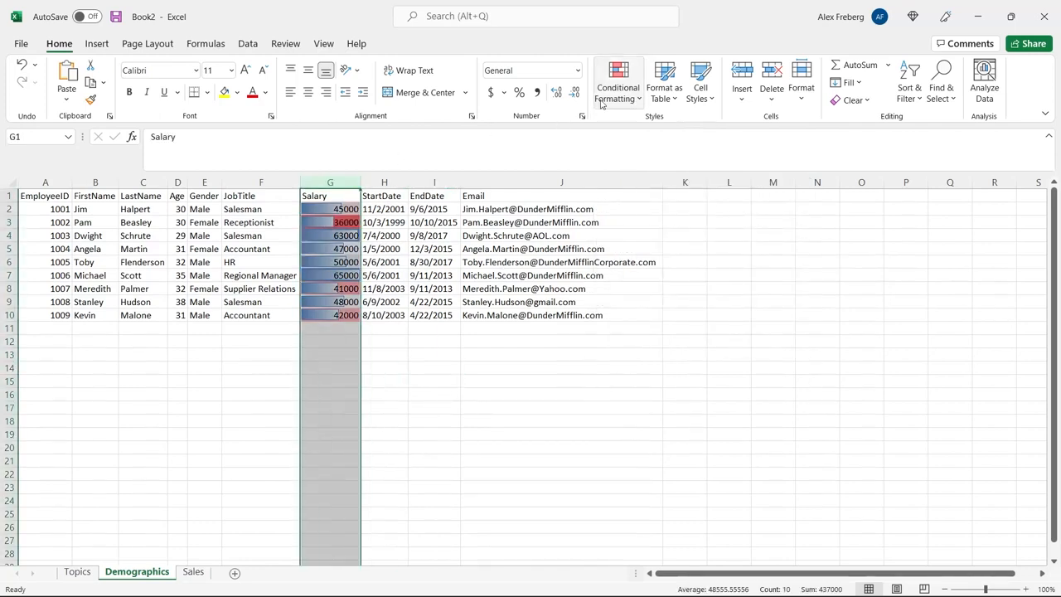
pyautogui.click(617, 83)
pyautogui.moveTo(675, 308)
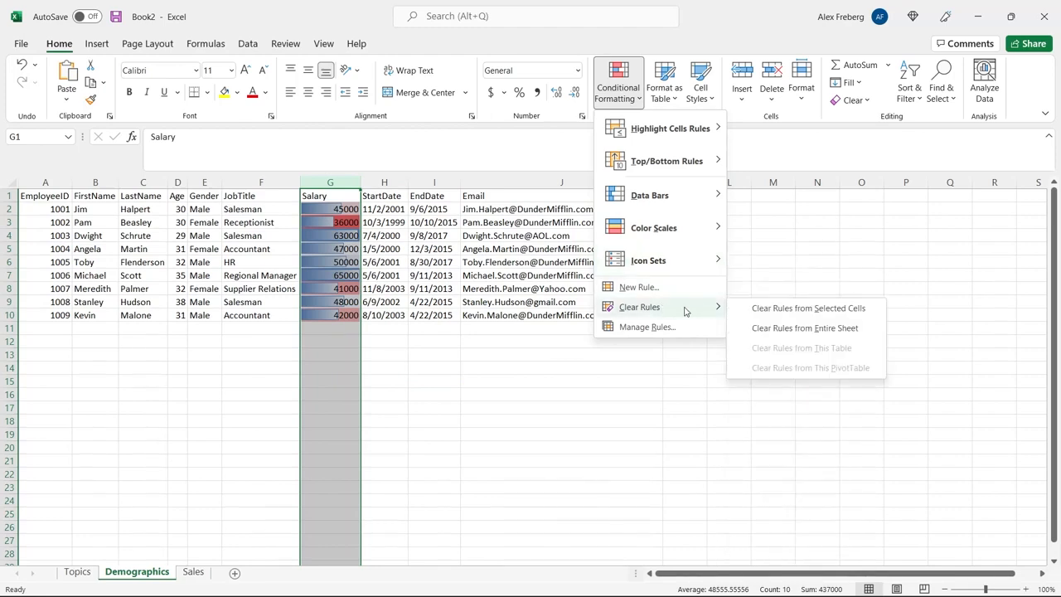
pyautogui.click(753, 308)
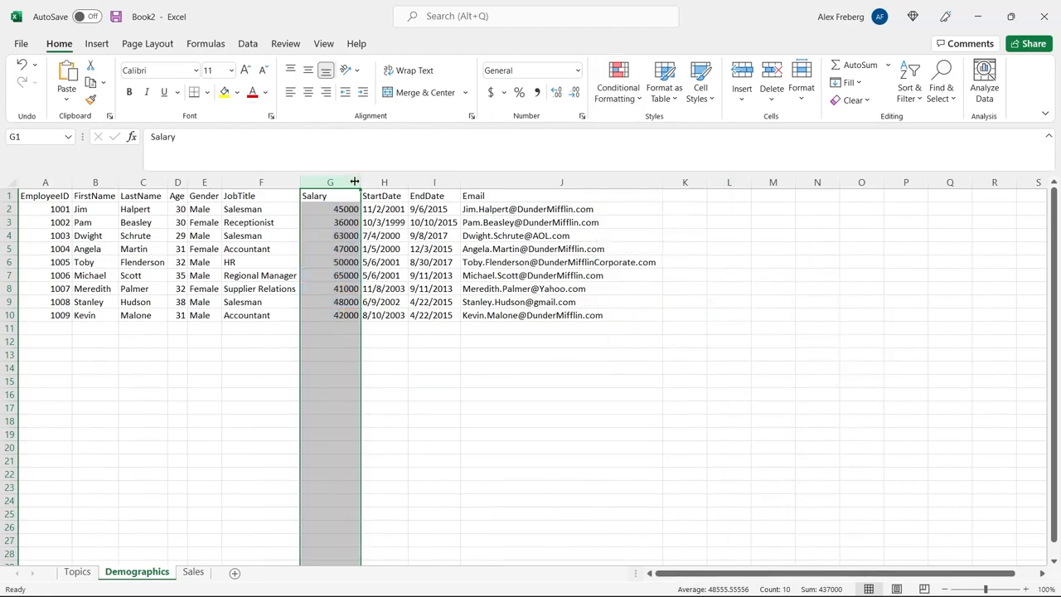
# Apply blue gradient-fill data bars alone to the Salary column and compare the bars of individual salaries
pyautogui.click(618, 83)
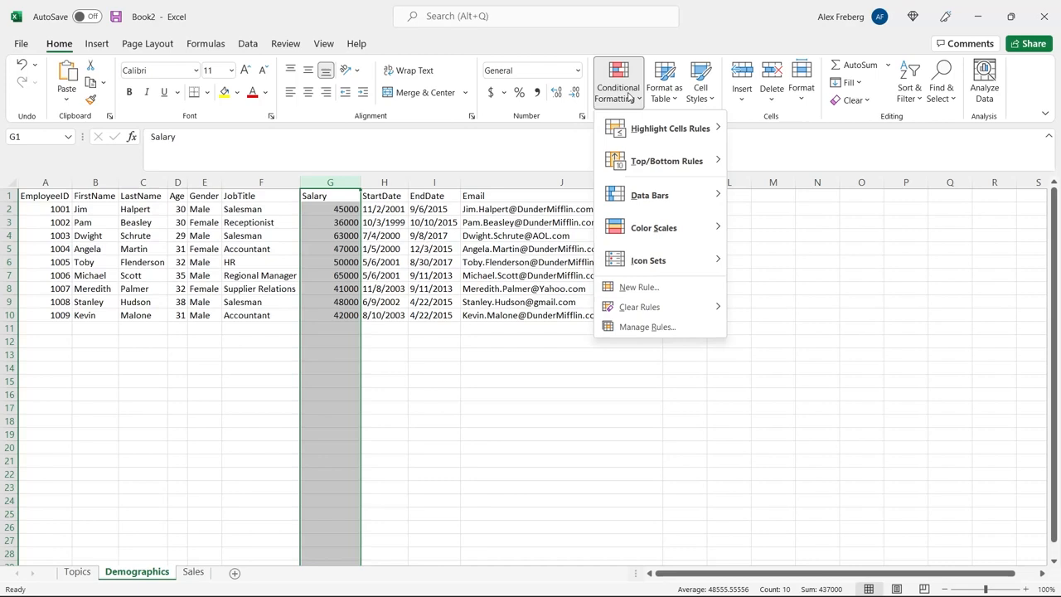
pyautogui.moveTo(672, 229)
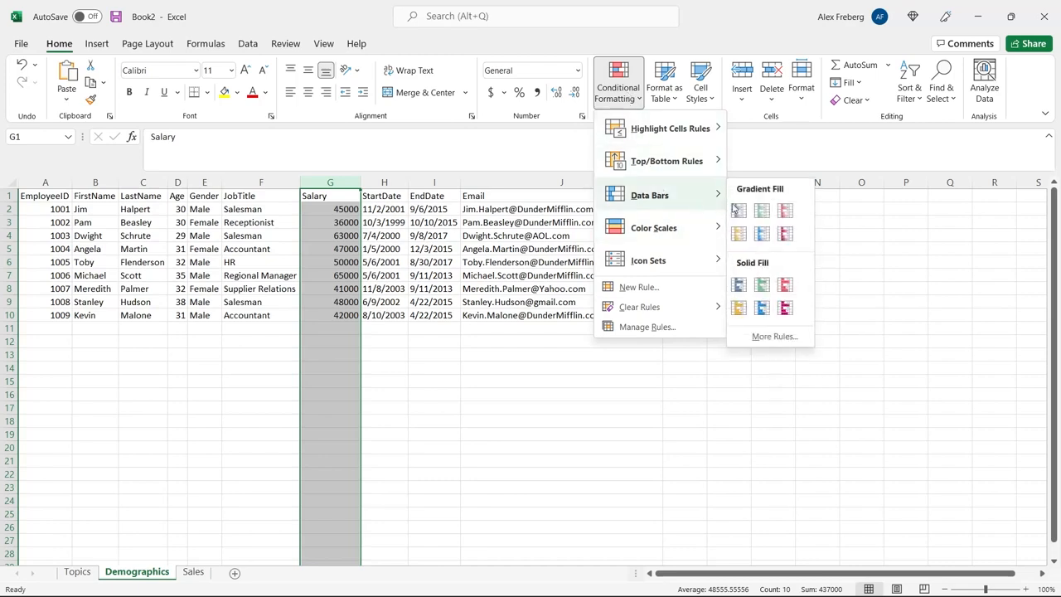
pyautogui.click(731, 215)
pyautogui.click(403, 262)
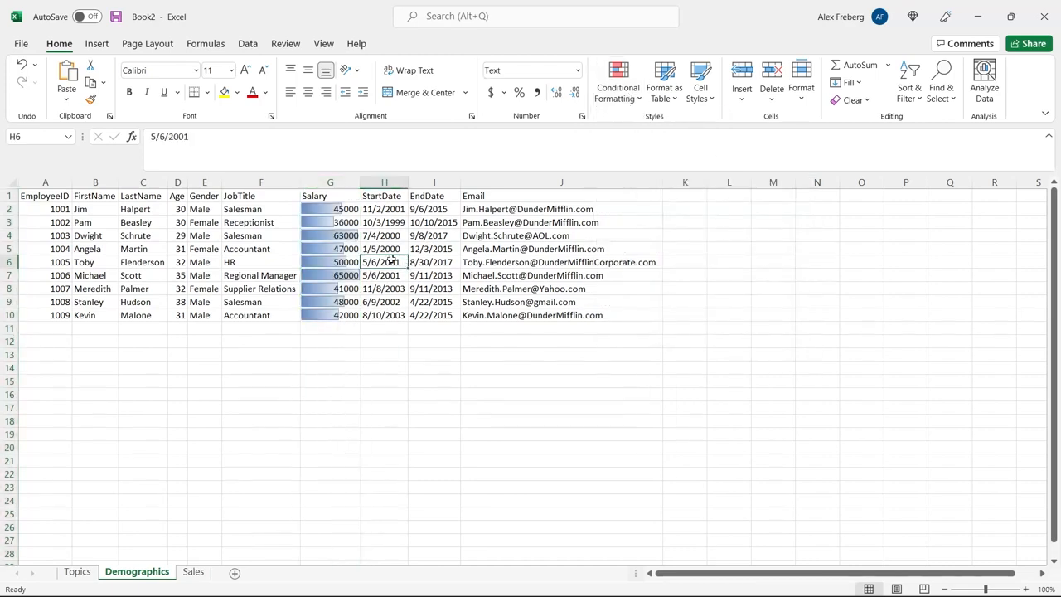
pyautogui.click(339, 235)
pyautogui.click(341, 276)
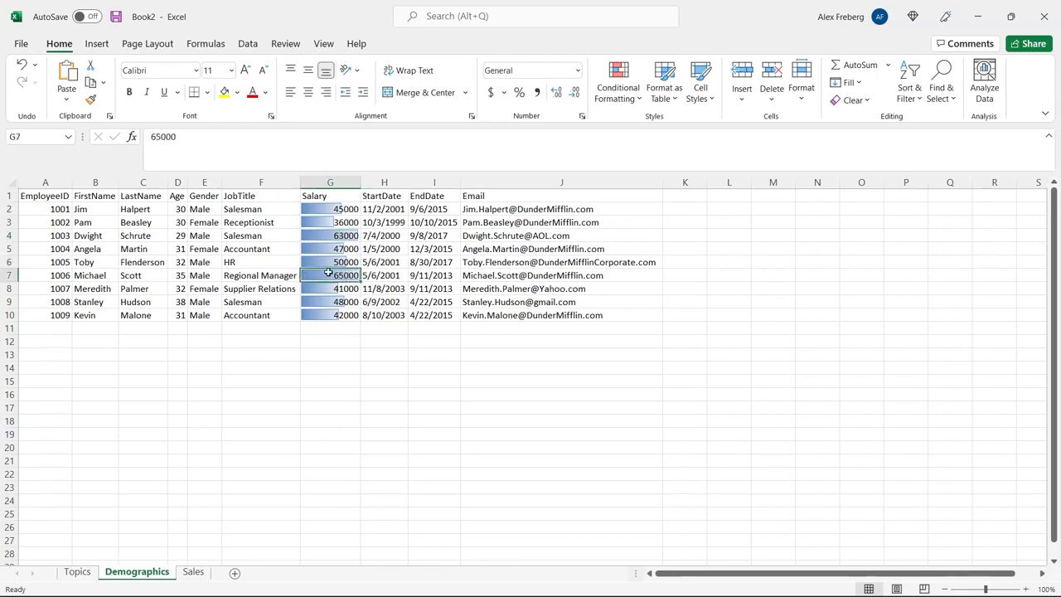
pyautogui.click(335, 224)
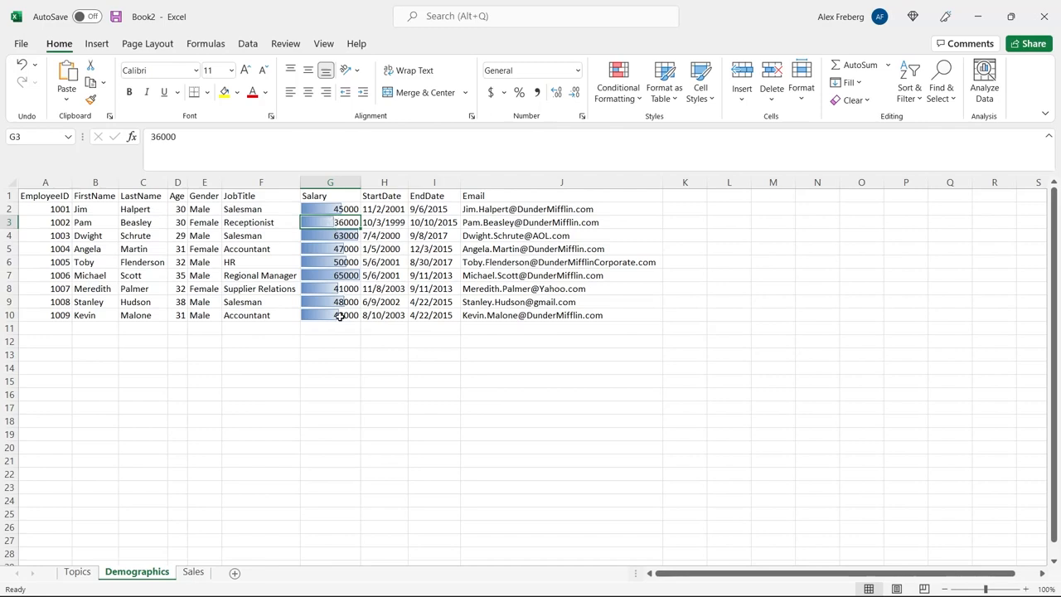
# Widen the Salary column to stretch its data bars, and narrow it back to about half that width
pyautogui.moveTo(359, 187); pyautogui.dragTo(483, 189)
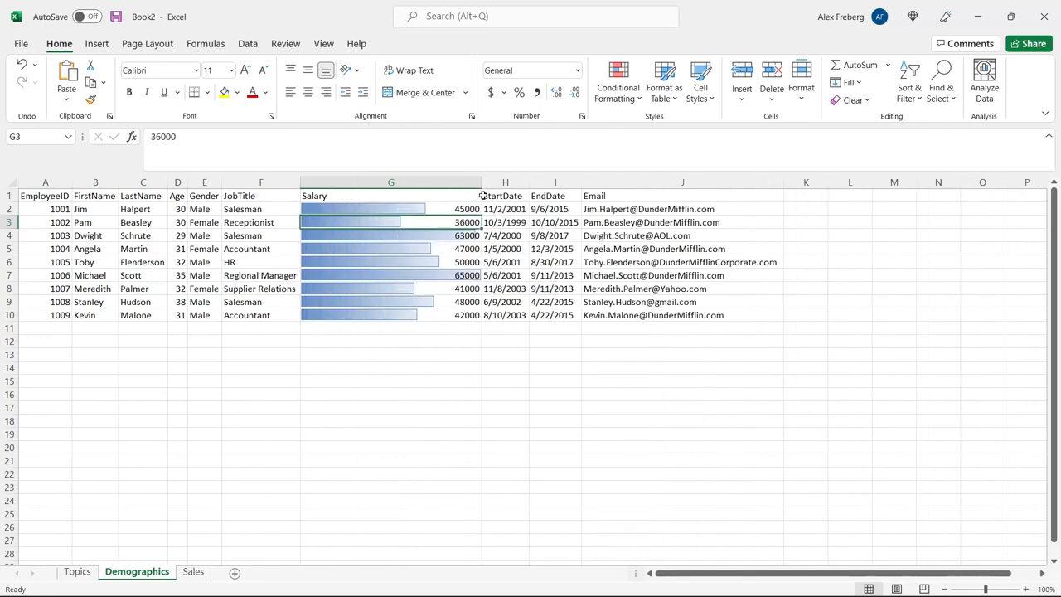
pyautogui.click(449, 352)
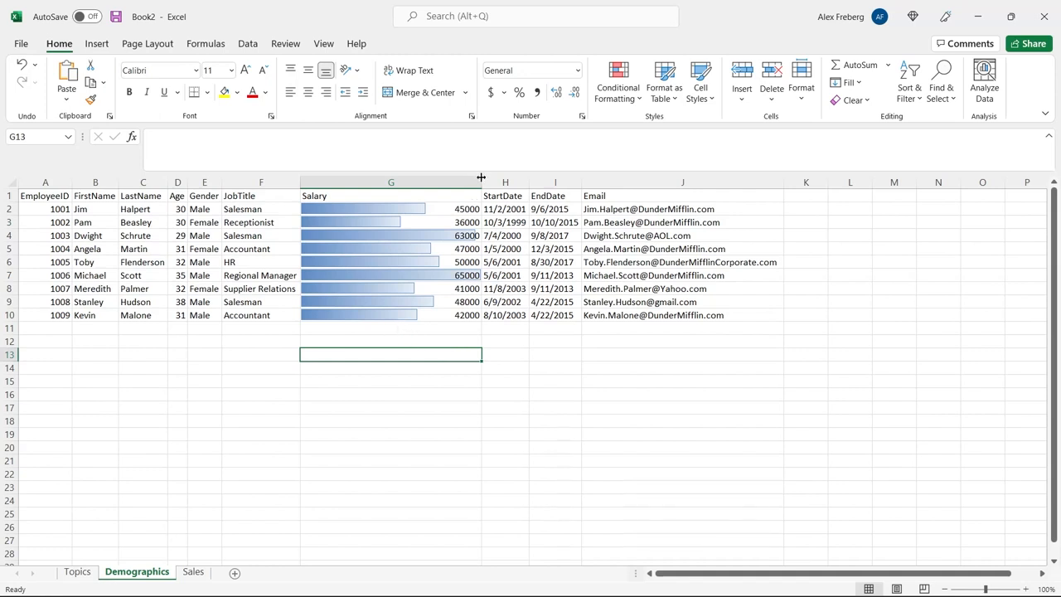
pyautogui.moveTo(480, 177); pyautogui.dragTo(385, 182)
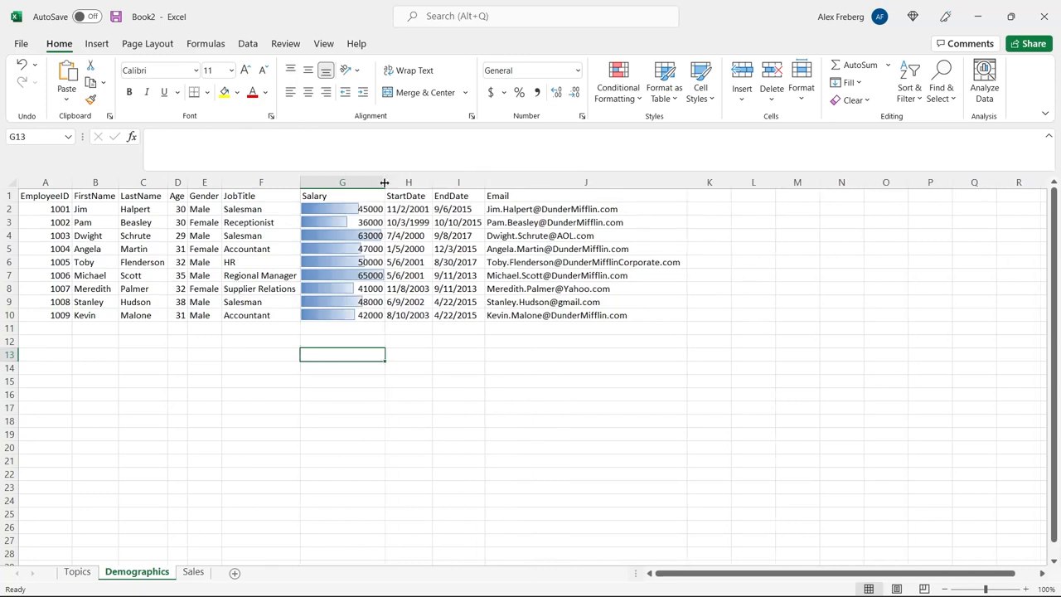
# Clear the data bar rule from the Salary column only
pyautogui.click(350, 183)
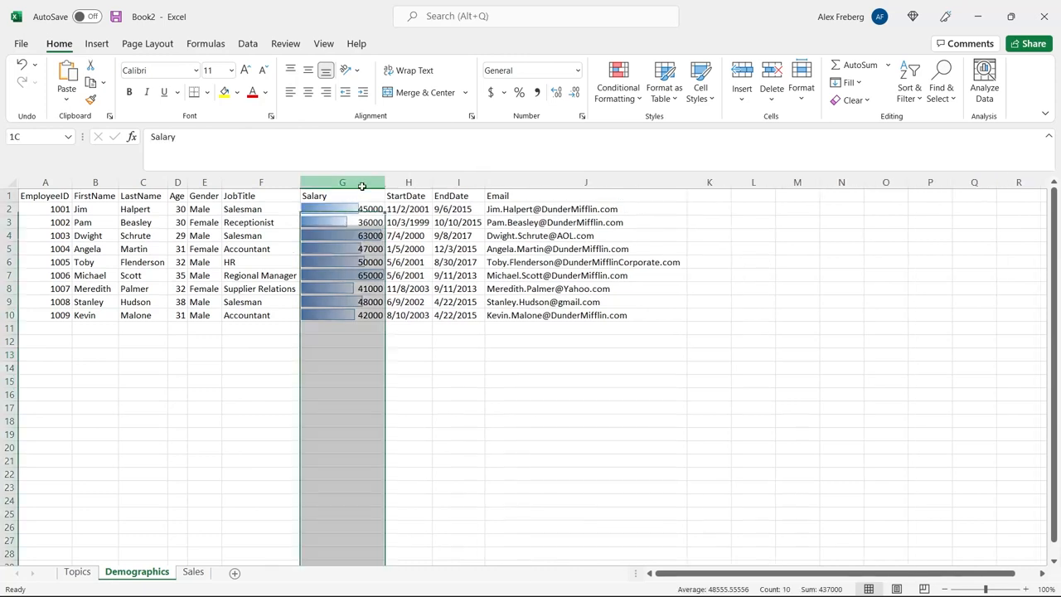
pyautogui.click(617, 87)
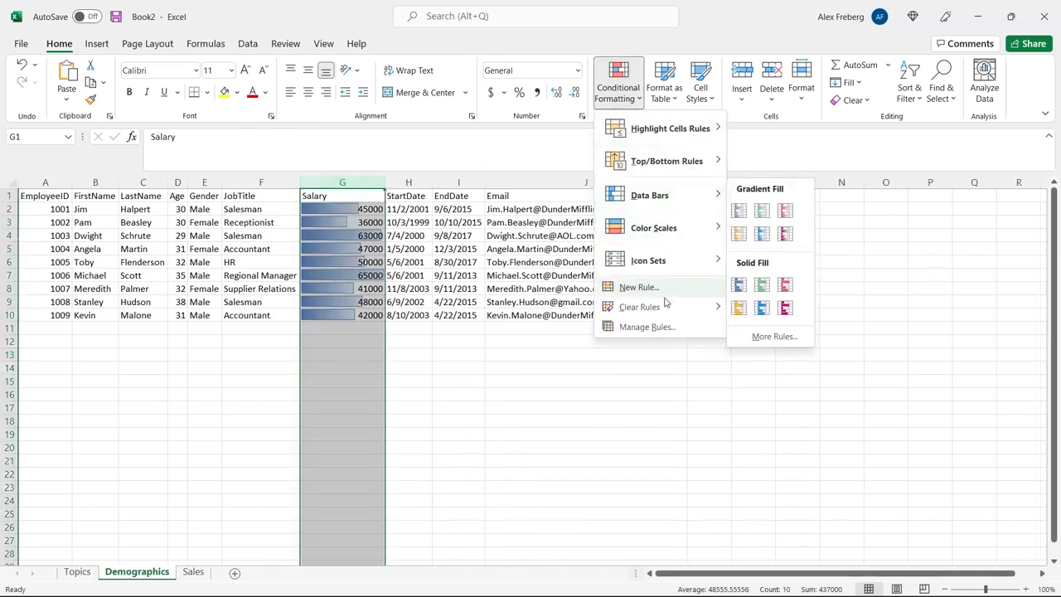
pyautogui.moveTo(673, 309)
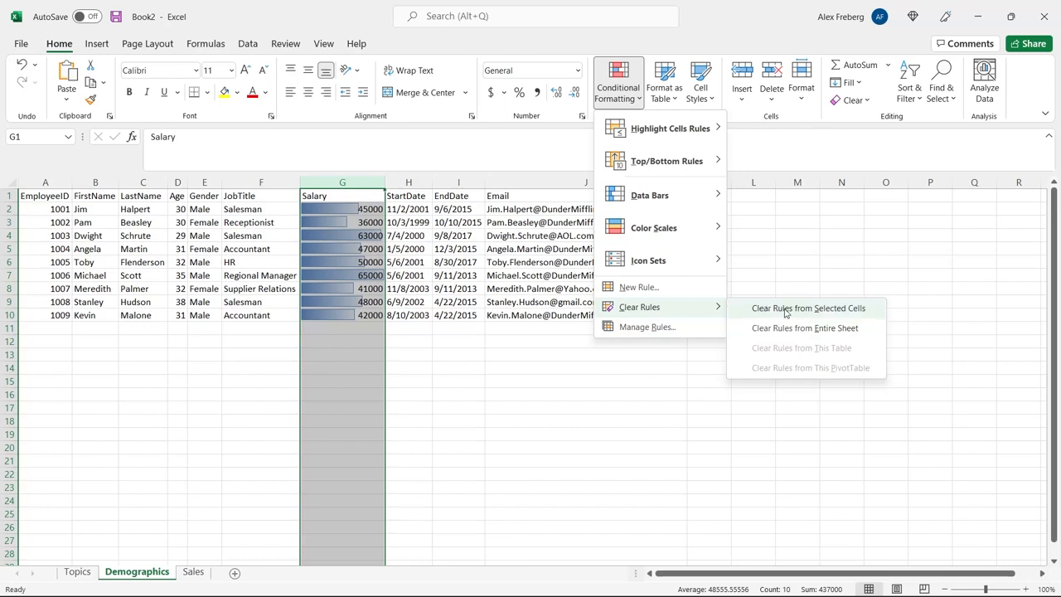
pyautogui.click(786, 309)
pyautogui.click(450, 342)
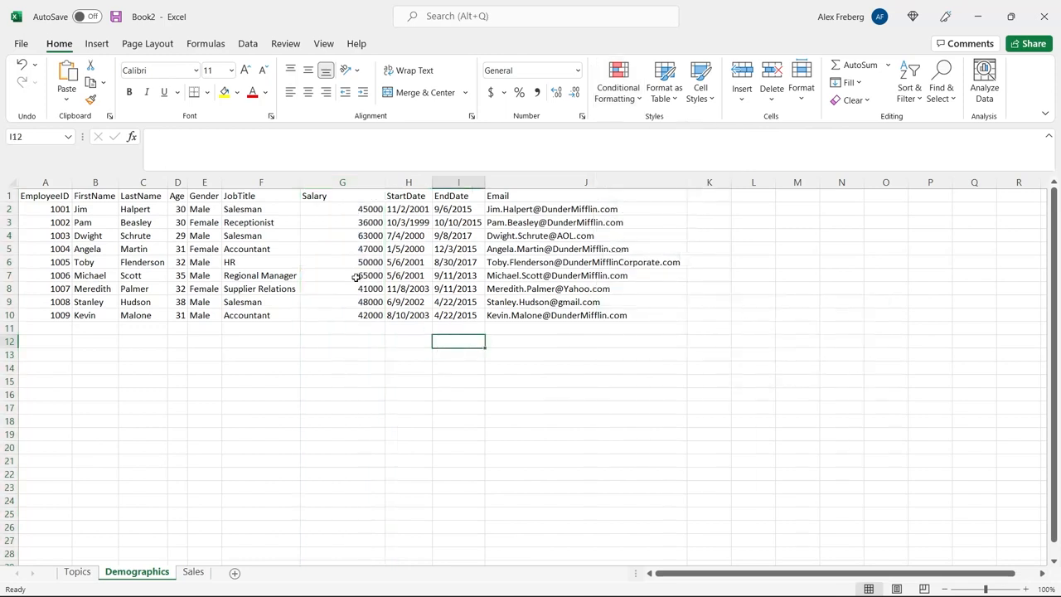
# Highlight the above-average values in the Salary column using Light Red Fill with Dark Red Text
pyautogui.click(342, 183)
pyautogui.click(620, 90)
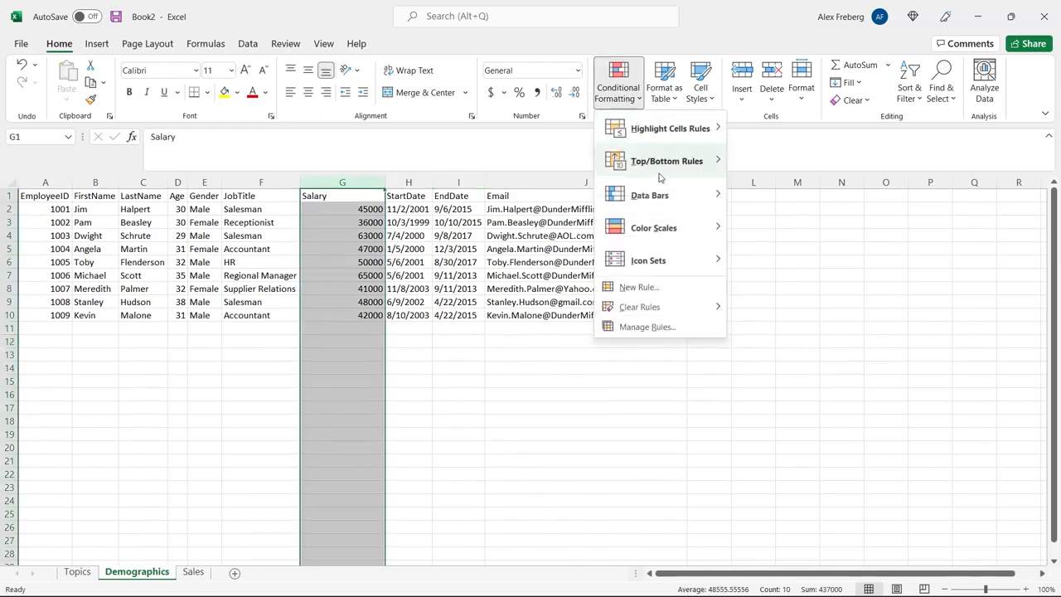
pyautogui.moveTo(697, 166)
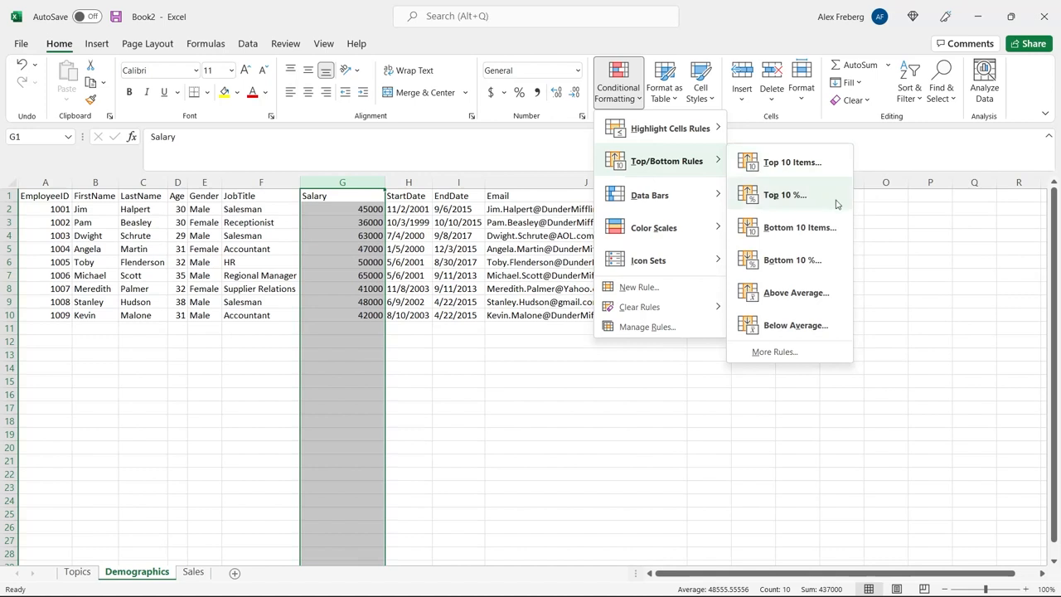
pyautogui.click(834, 294)
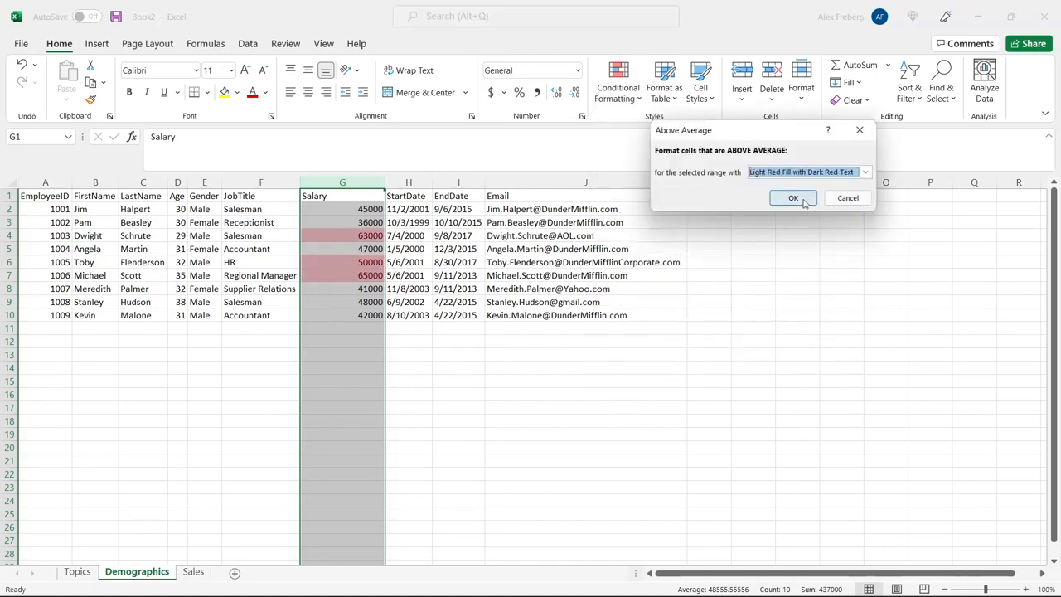
pyautogui.click(782, 198)
# Examine which Salary cells are highlighted as above average and compare them with the unhighlighted ones
pyautogui.click(408, 275)
pyautogui.click(339, 275)
pyautogui.click(336, 262)
pyautogui.click(328, 232)
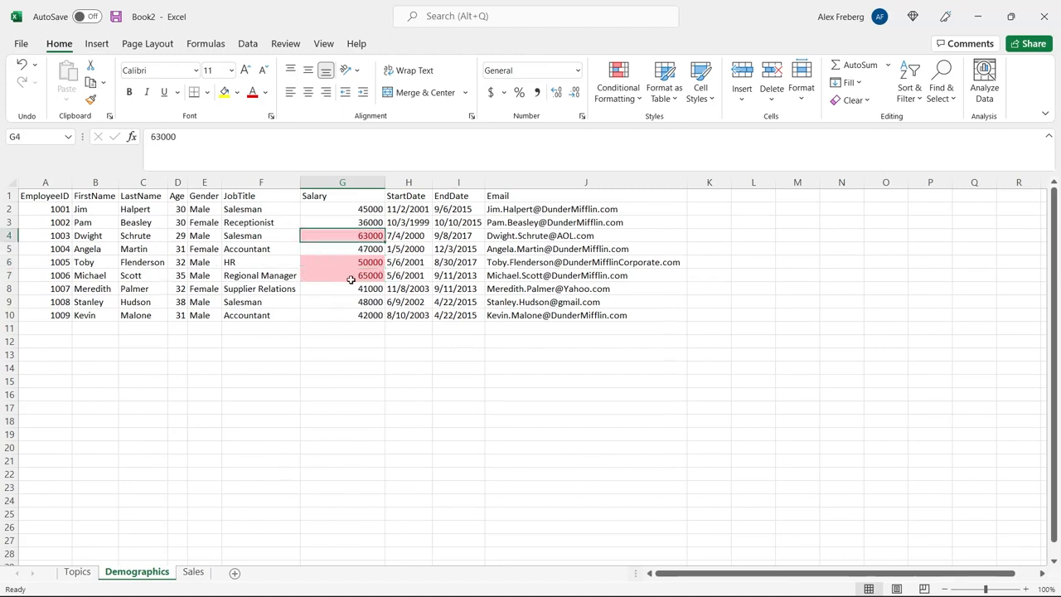
pyautogui.click(345, 329)
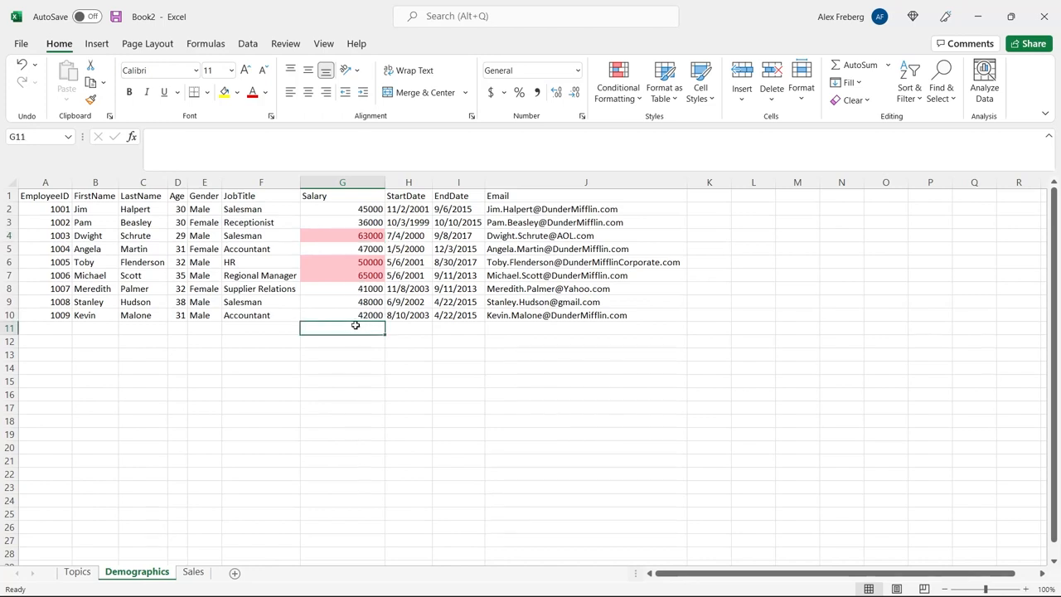
pyautogui.click(365, 305)
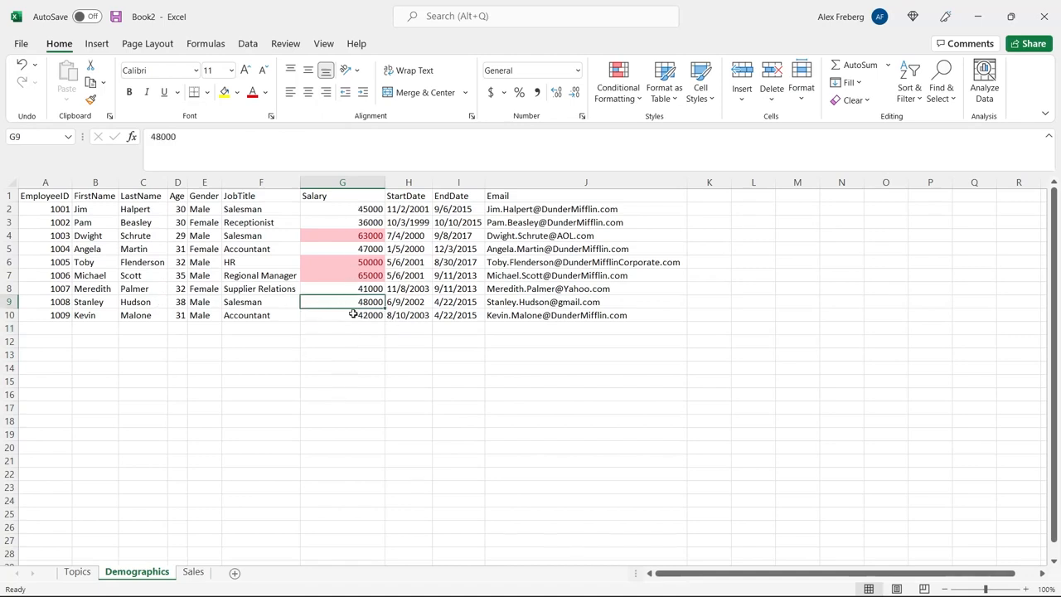
pyautogui.click(347, 266)
pyautogui.click(345, 274)
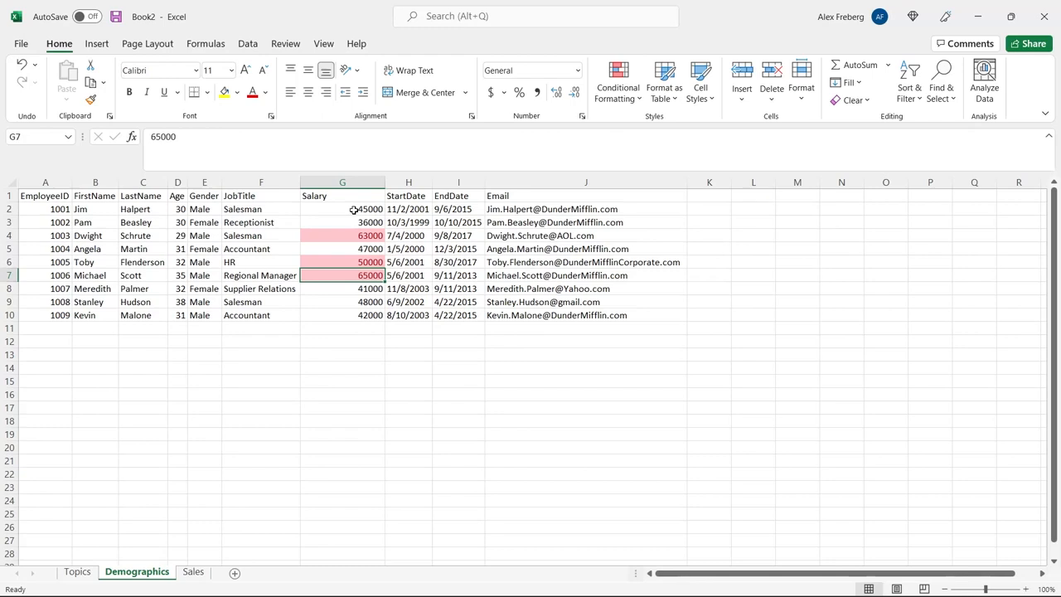
# Clear the above-average highlighting rule from the Salary column only
pyautogui.click(343, 182)
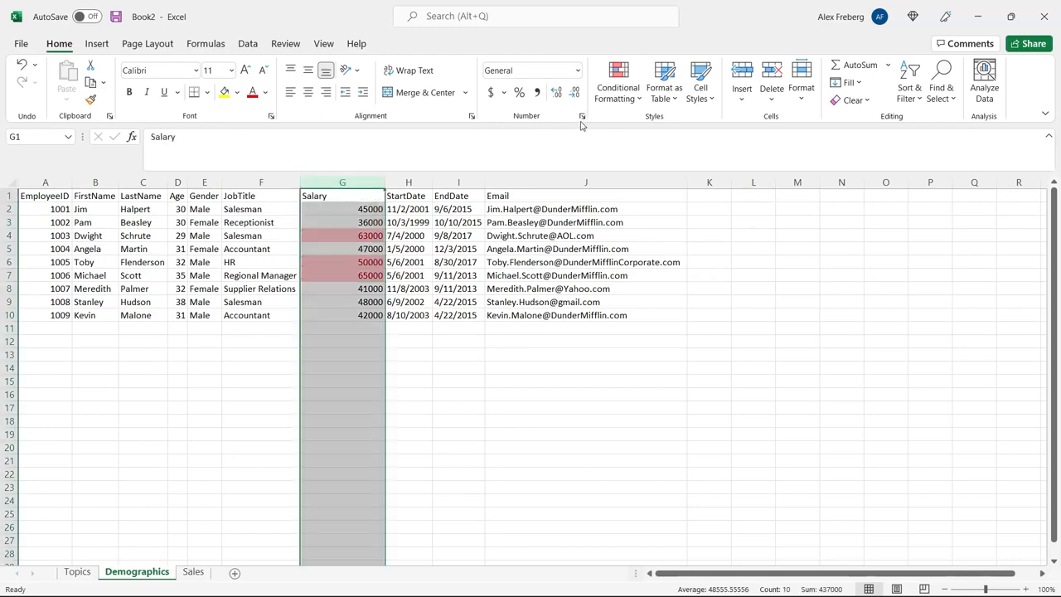
pyautogui.click(627, 99)
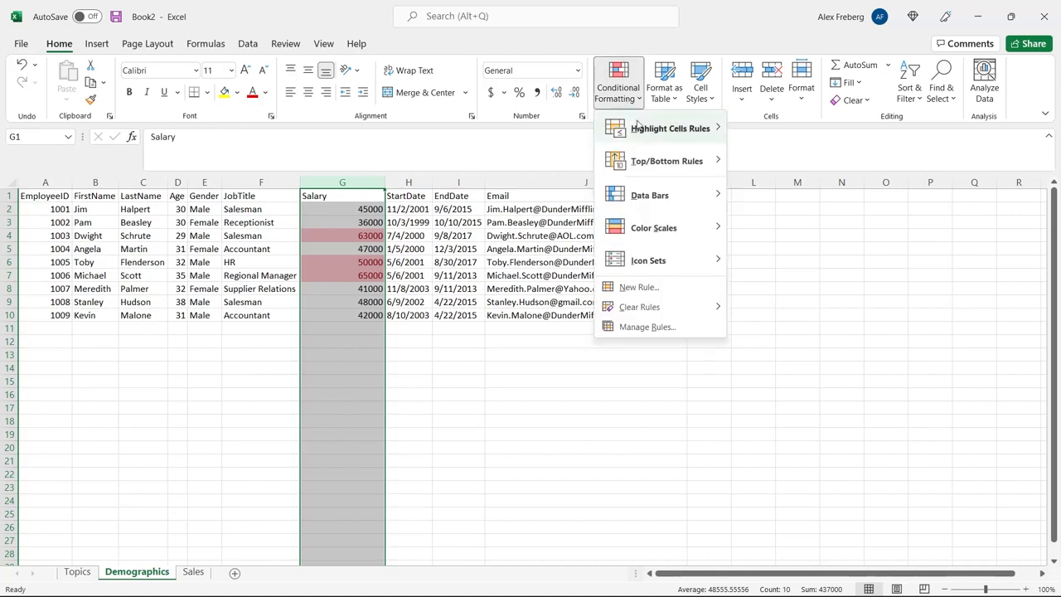
pyautogui.moveTo(679, 319)
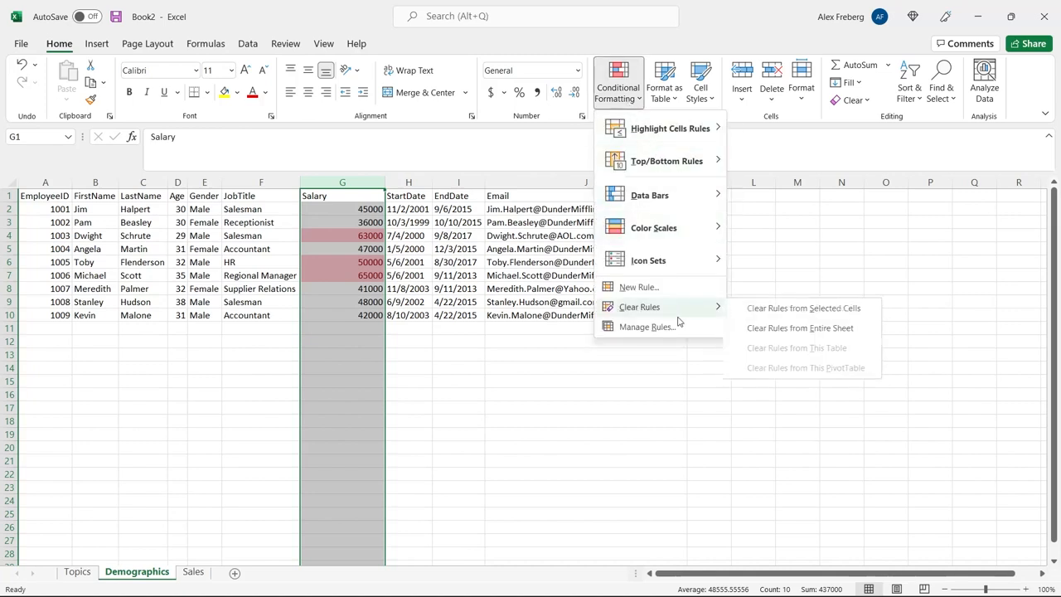
pyautogui.click(751, 308)
# Highlight the below-average values in the Salary column using Light Red Fill with Dark Red Text
pyautogui.click(634, 80)
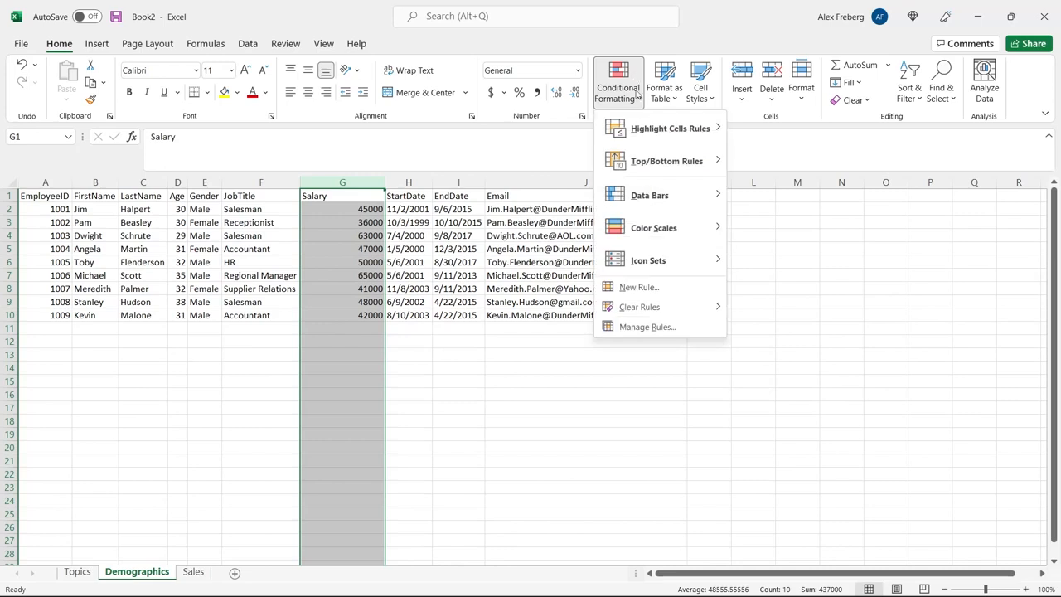
pyautogui.moveTo(638, 131)
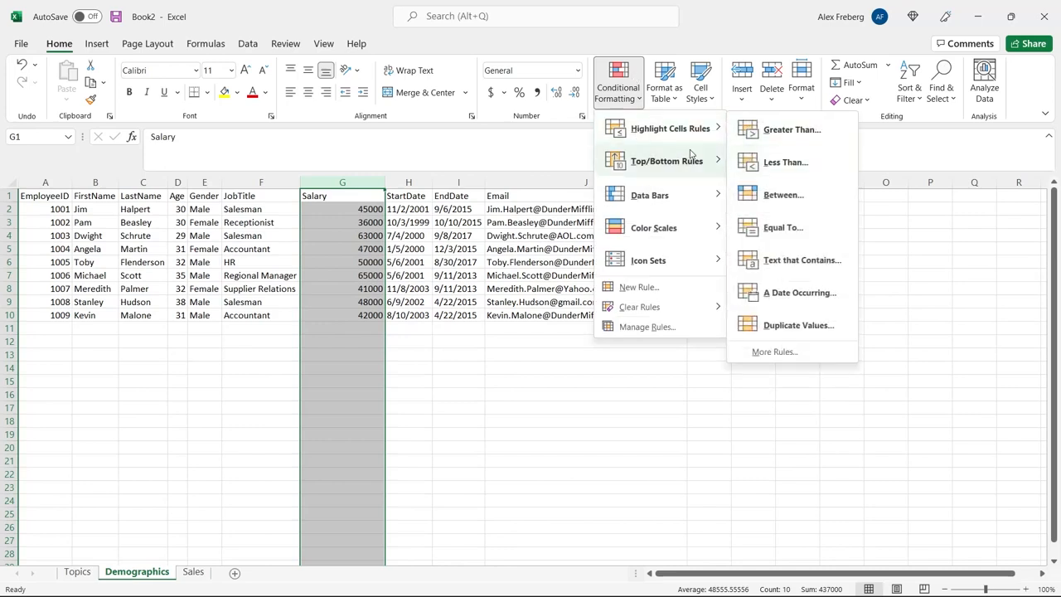
pyautogui.moveTo(671, 161)
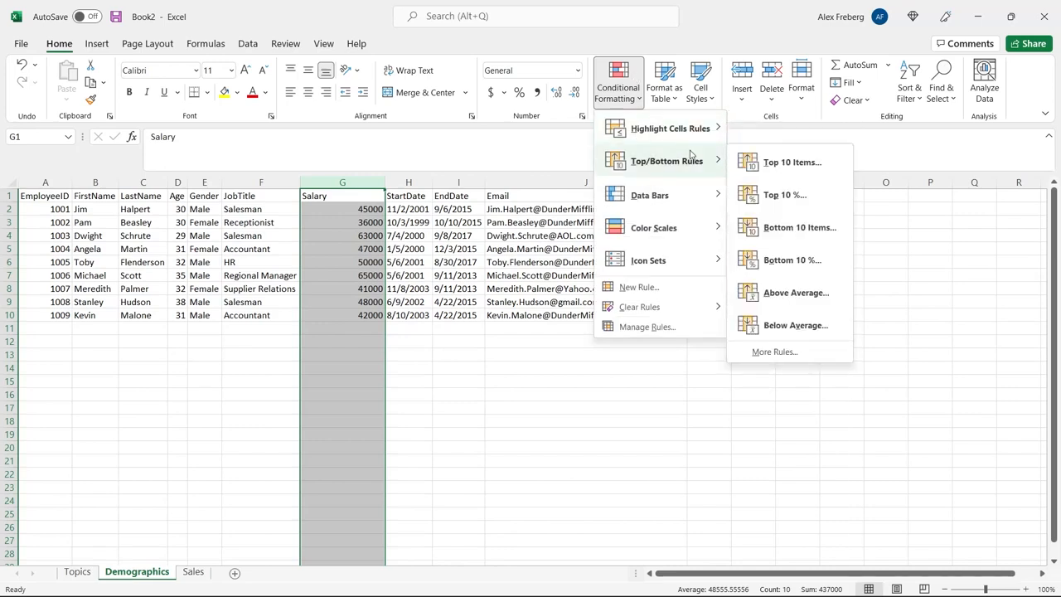
pyautogui.click(794, 326)
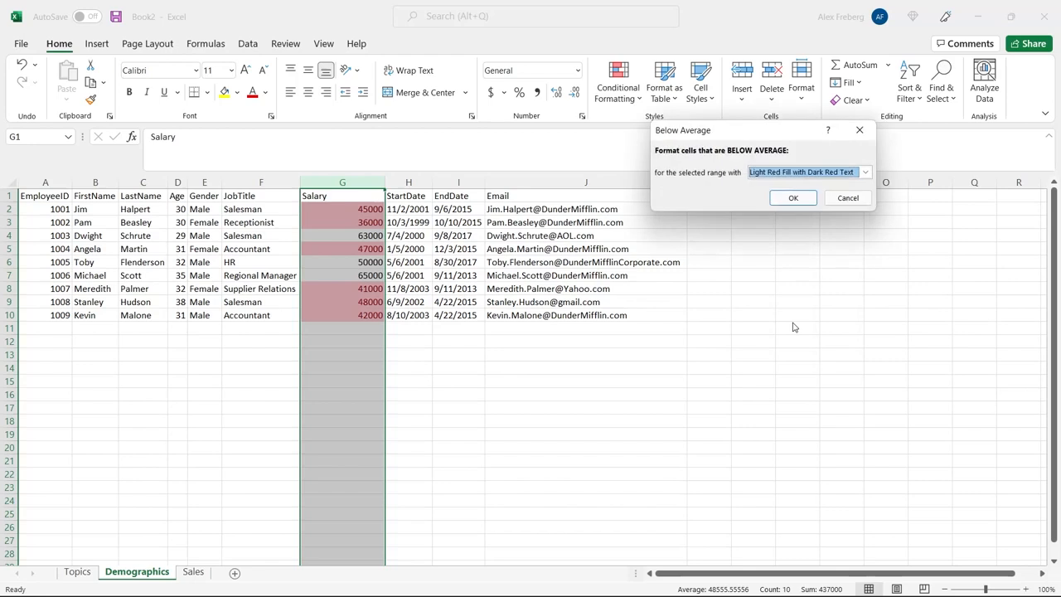
pyautogui.click(794, 194)
pyautogui.click(461, 260)
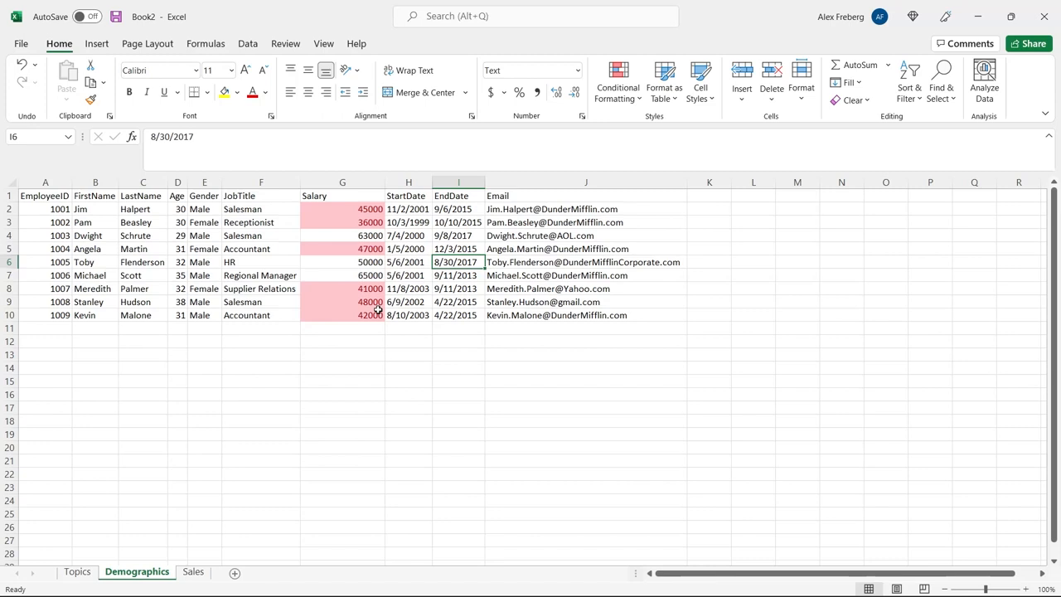
pyautogui.click(618, 87)
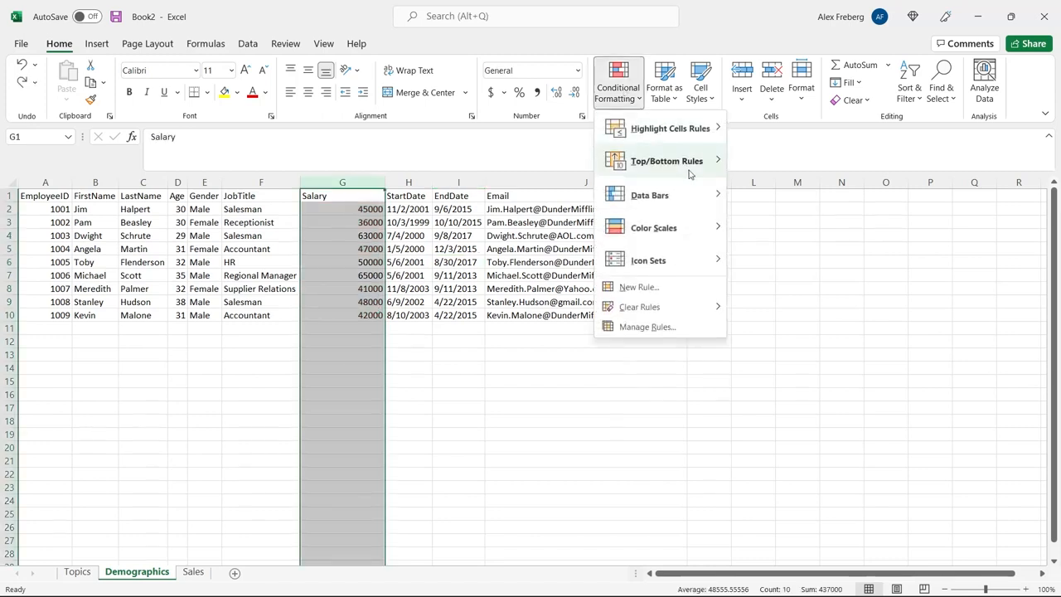
pyautogui.moveTo(688, 173)
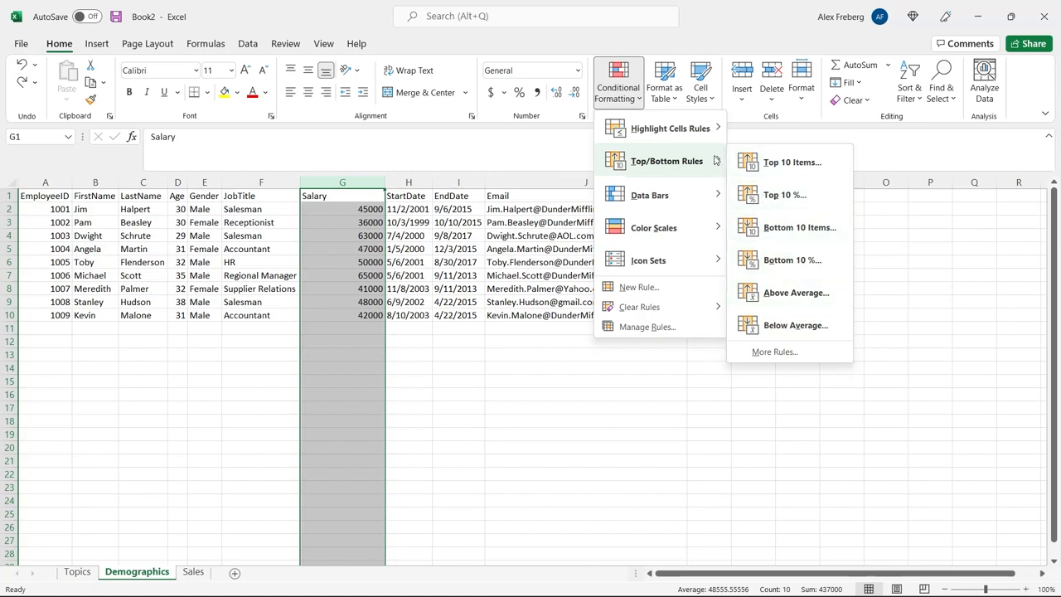
pyautogui.moveTo(715, 138)
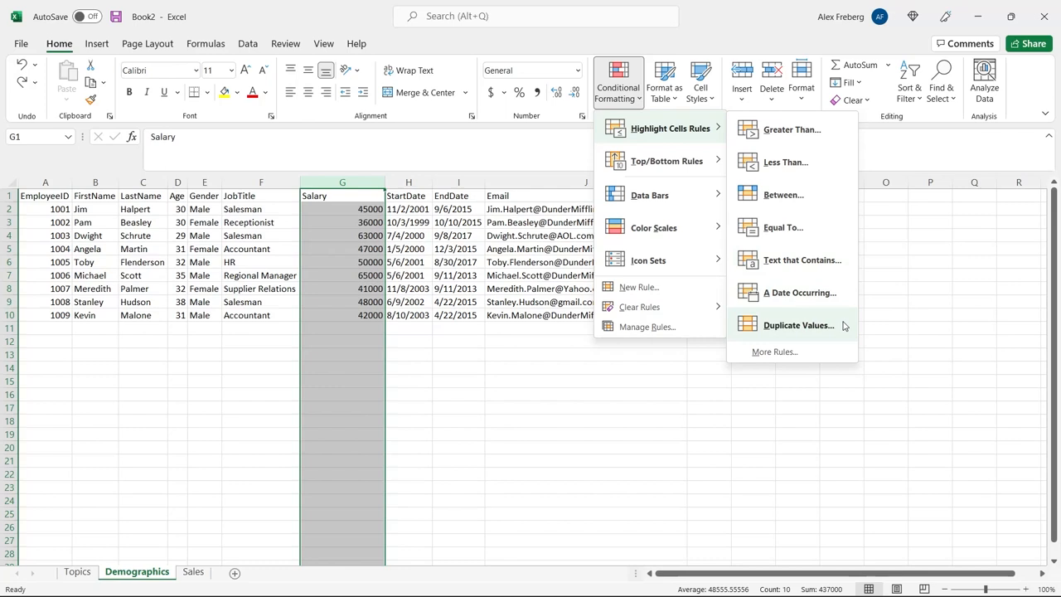
pyautogui.click(428, 387)
pyautogui.click(414, 370)
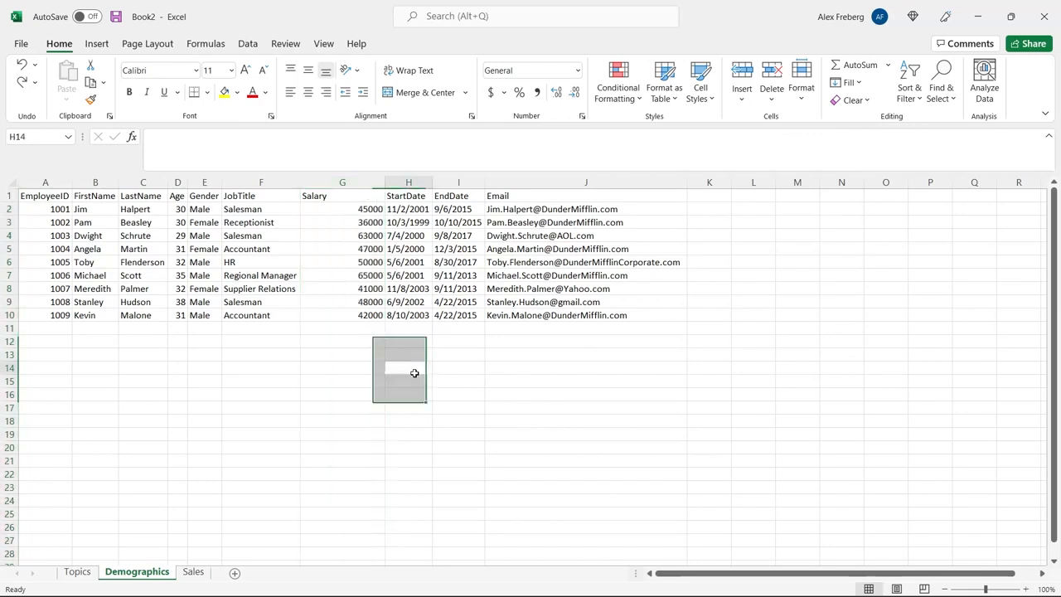
# Start a Duplicate Values highlighting rule for the whole StartDate column
pyautogui.click(419, 262)
pyautogui.moveTo(432, 269); pyautogui.dragTo(427, 281)
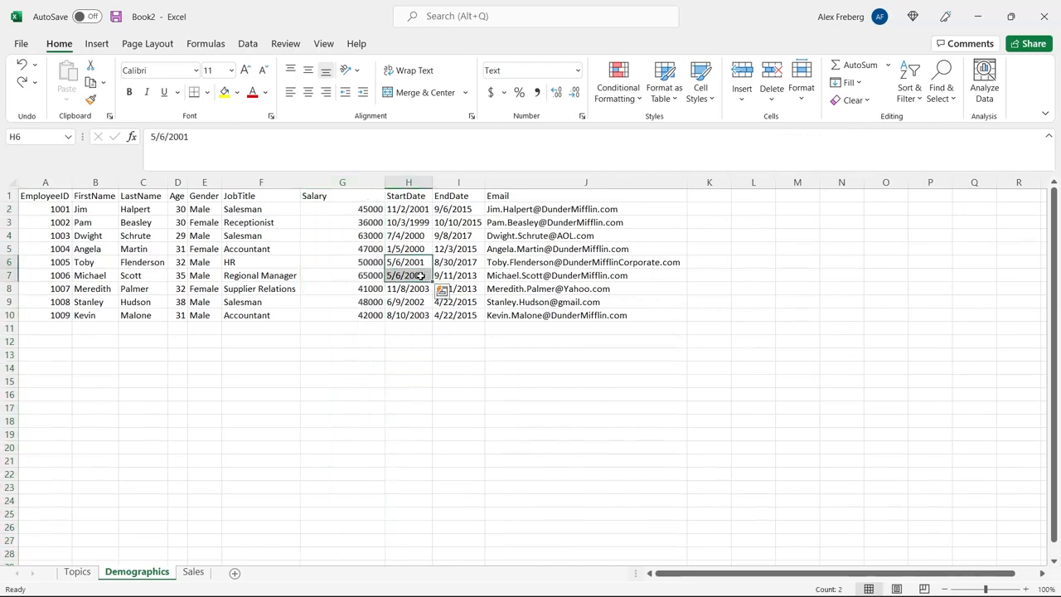
pyautogui.click(409, 184)
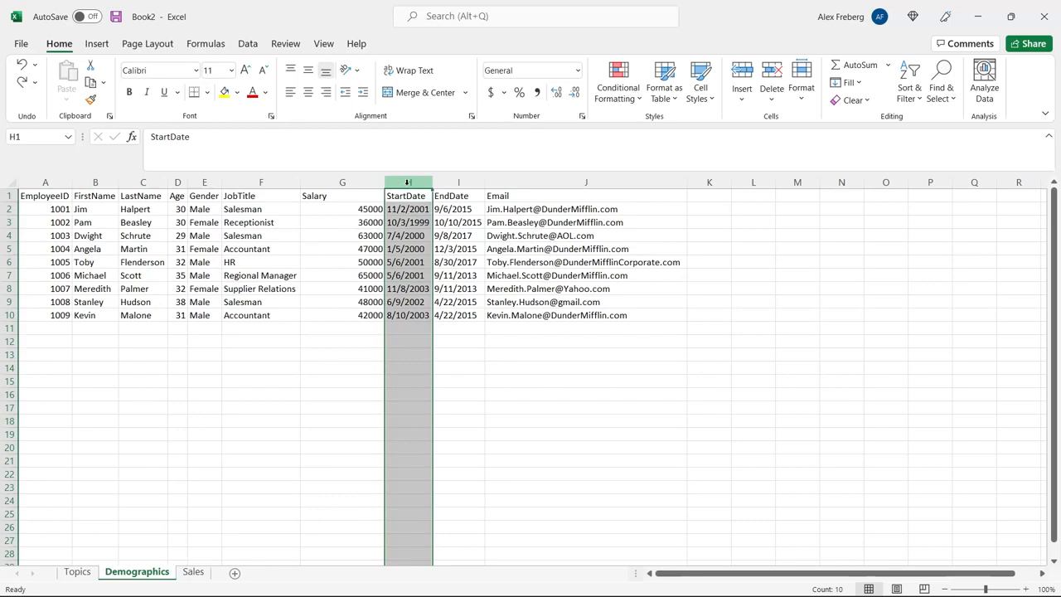
pyautogui.click(620, 97)
pyautogui.moveTo(688, 131)
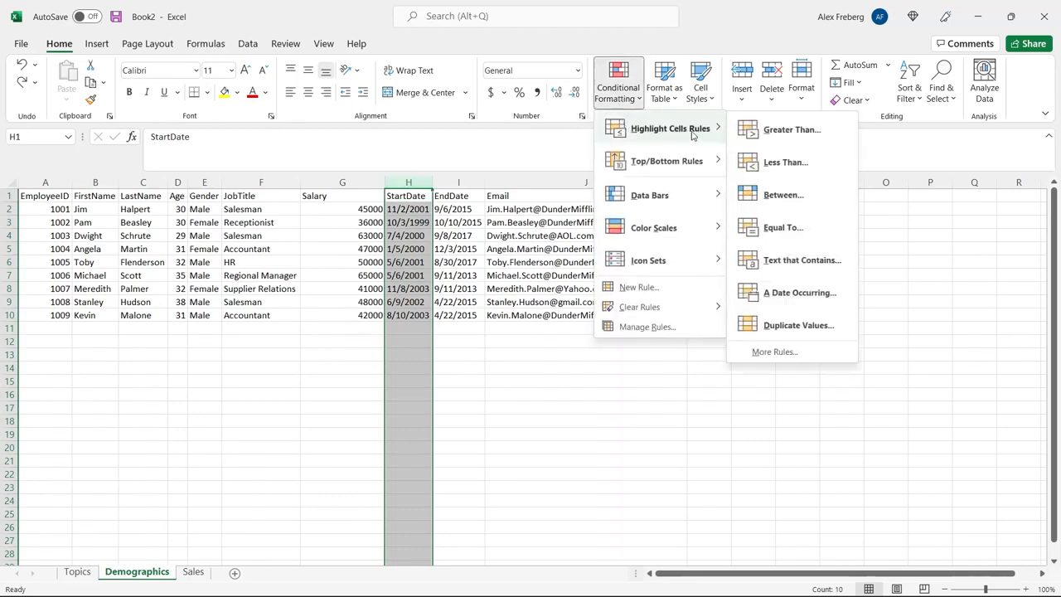
pyautogui.click(813, 325)
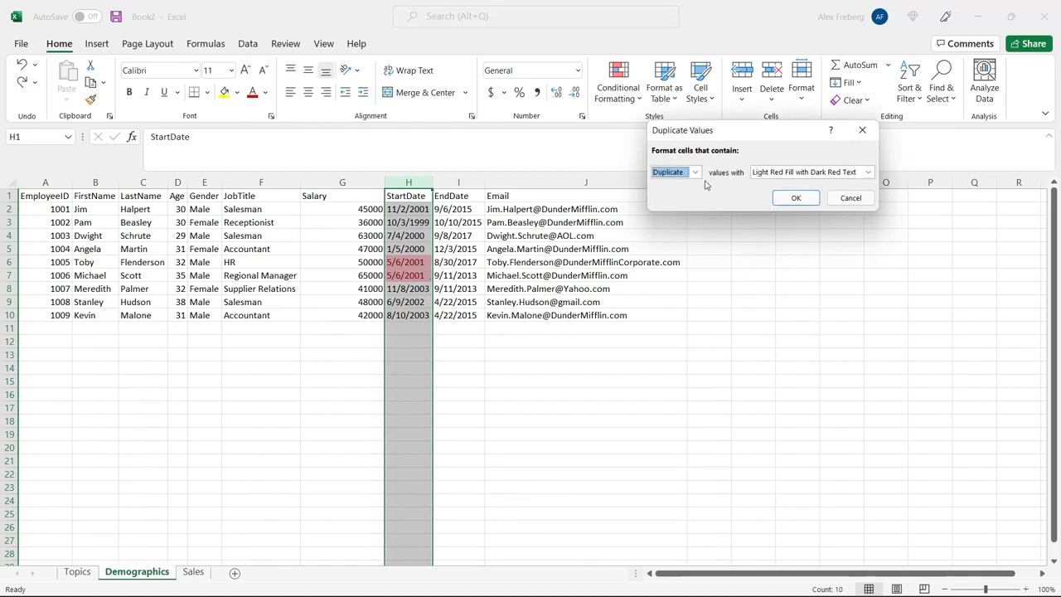
# Preview the StartDate rule on unique values, and set it back to duplicate values
pyautogui.click(692, 177)
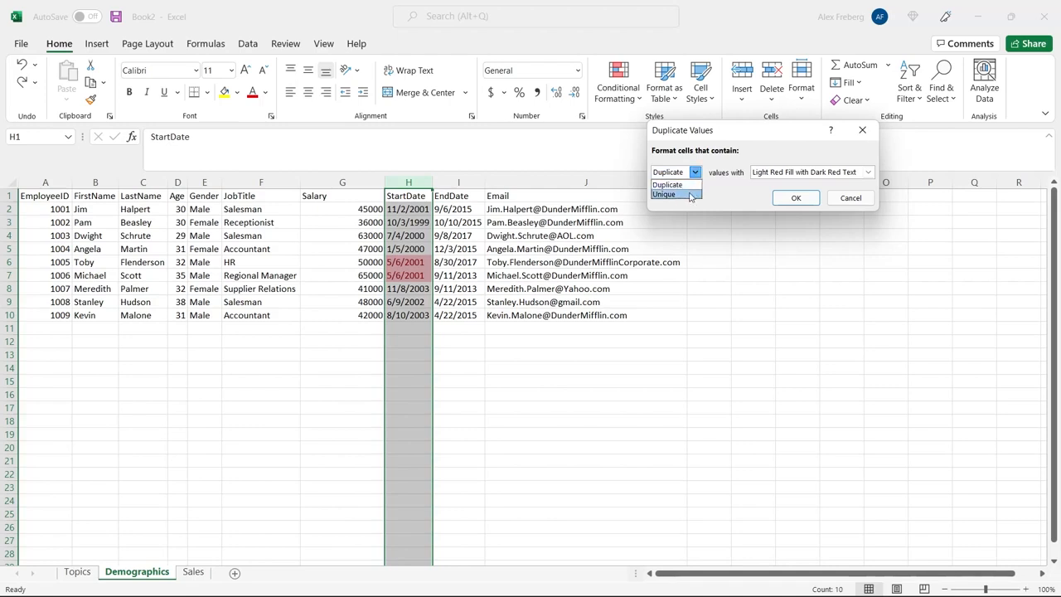
pyautogui.click(690, 194)
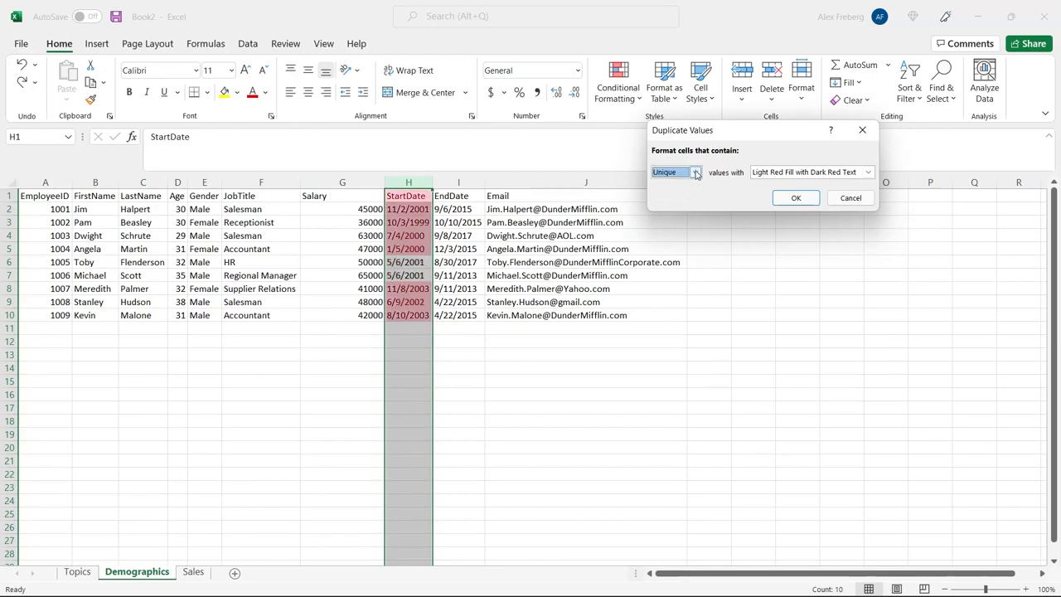
pyautogui.click(696, 173)
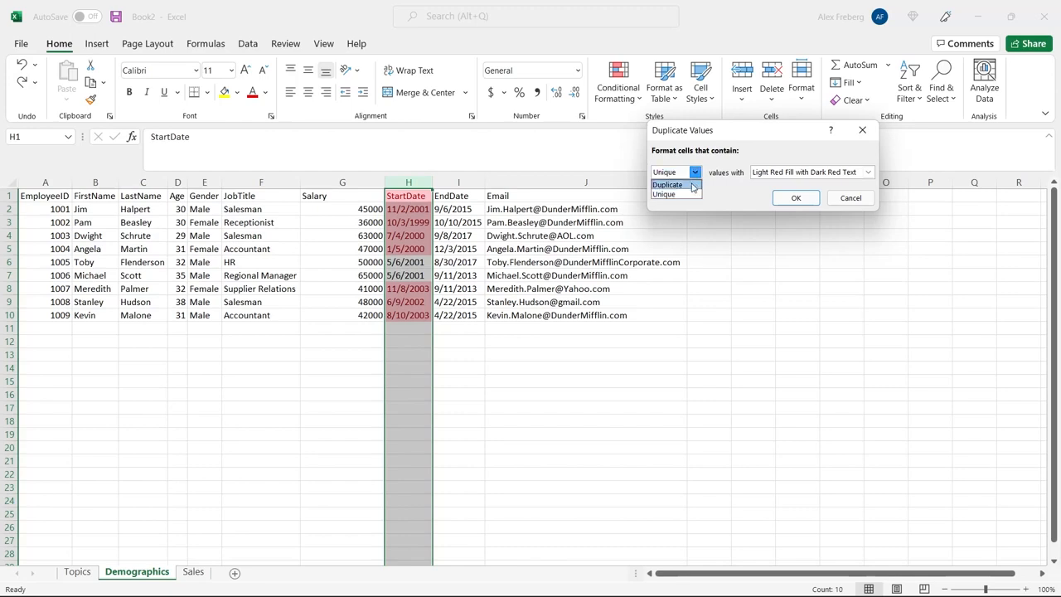
pyautogui.click(693, 185)
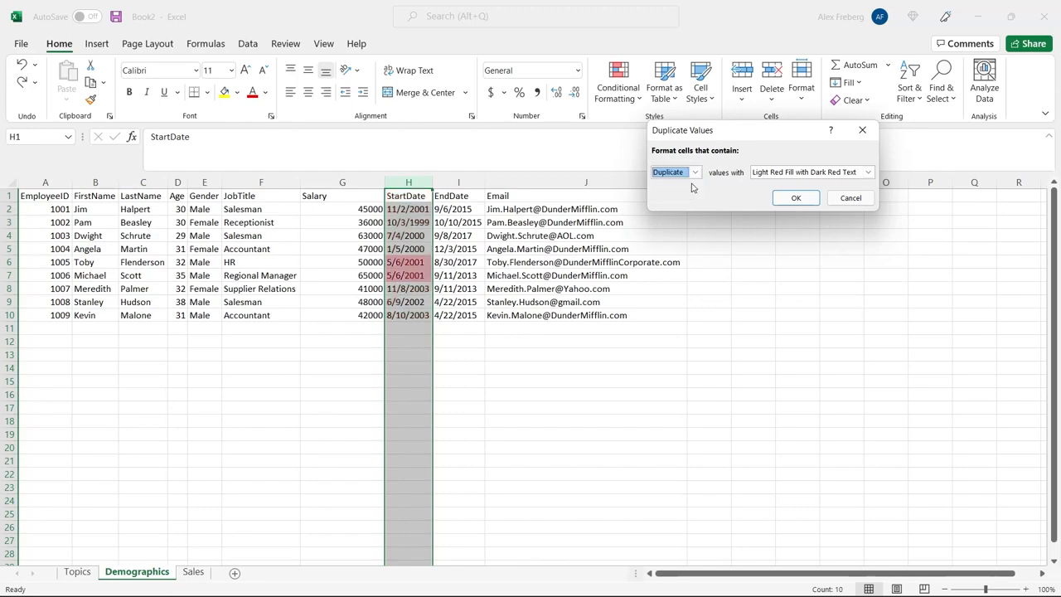
# Preview Yellow Fill with Dark Yellow Text and Red Text on the duplicate dates, and apply the rule with Light Red Fill with Dark Red Text
pyautogui.click(867, 173)
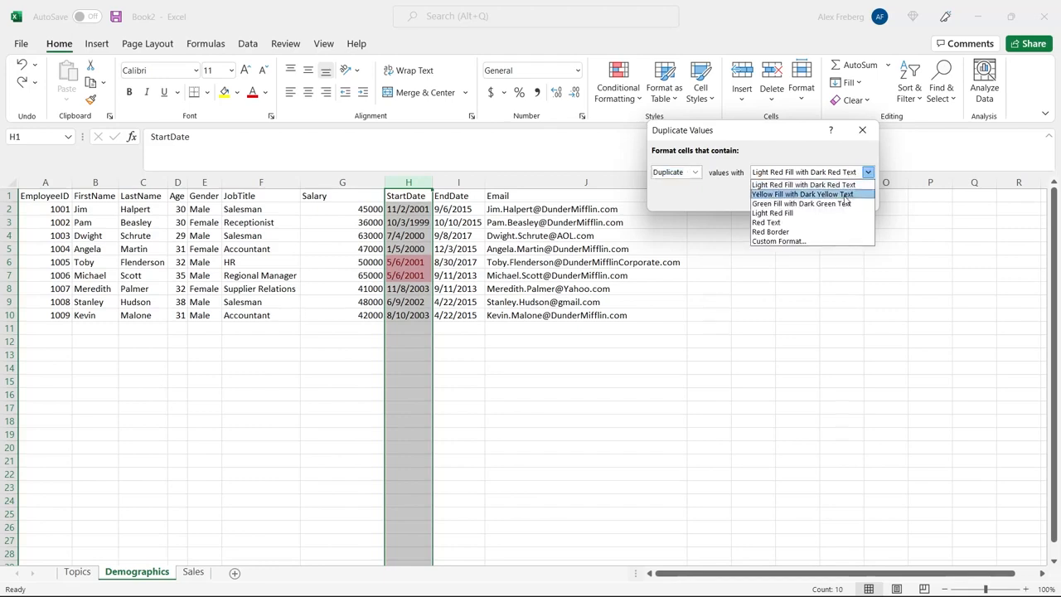
pyautogui.click(845, 195)
pyautogui.click(867, 173)
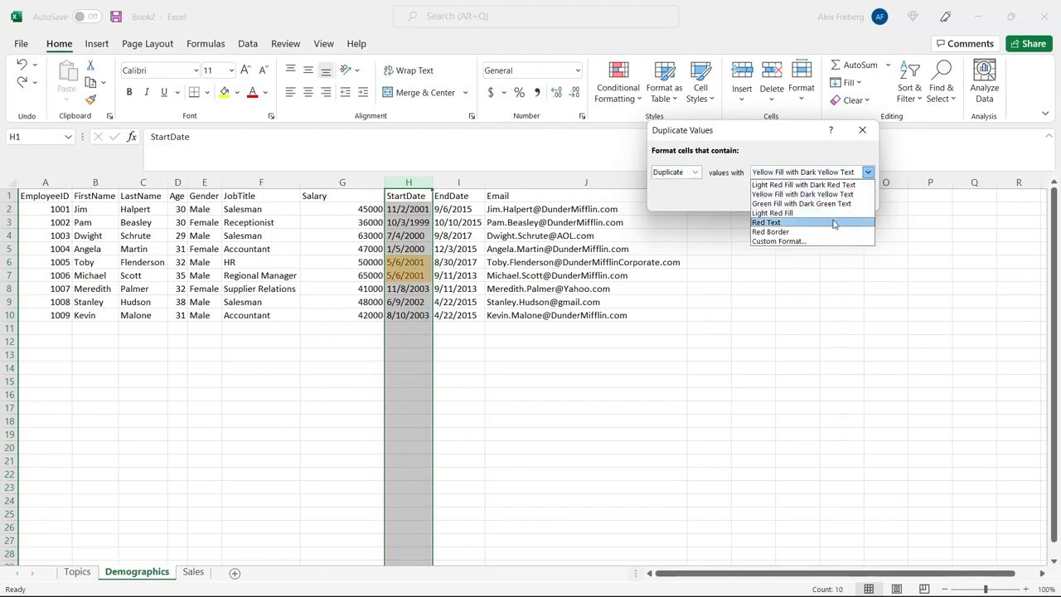
pyautogui.click(833, 222)
pyautogui.click(867, 174)
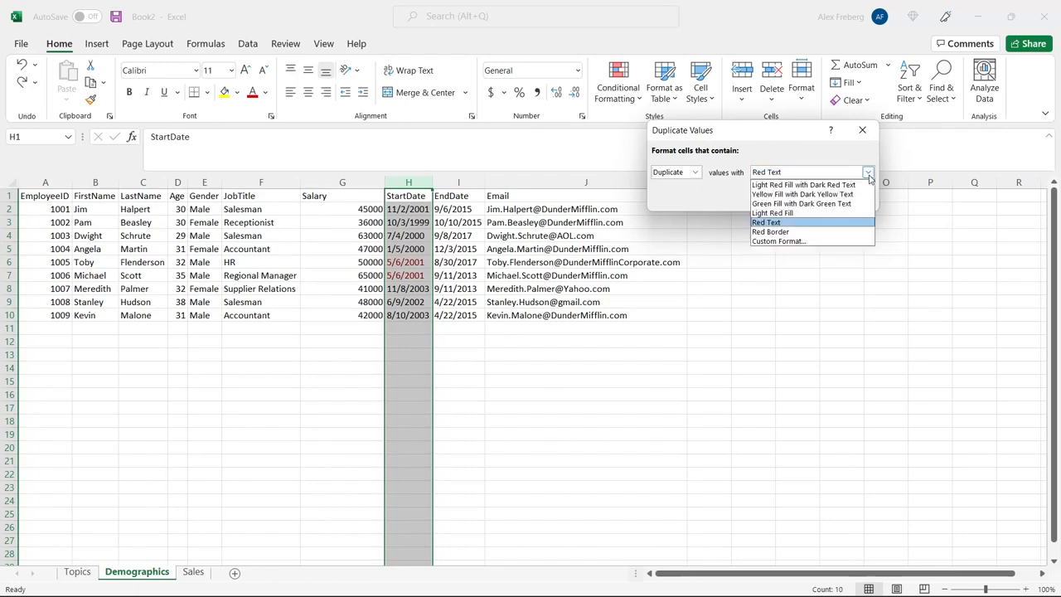
pyautogui.click(818, 185)
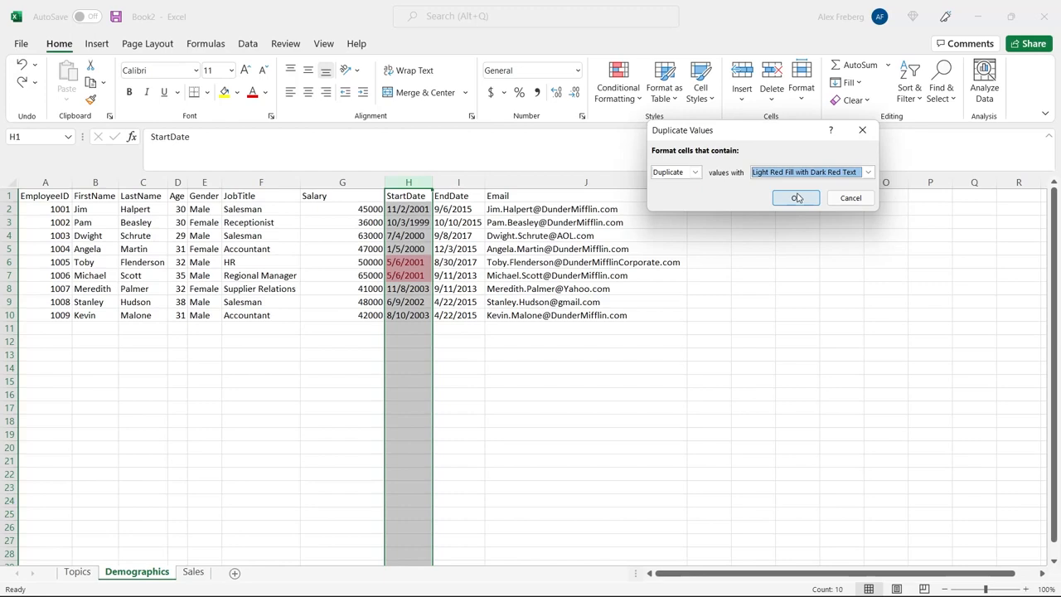
pyautogui.click(797, 198)
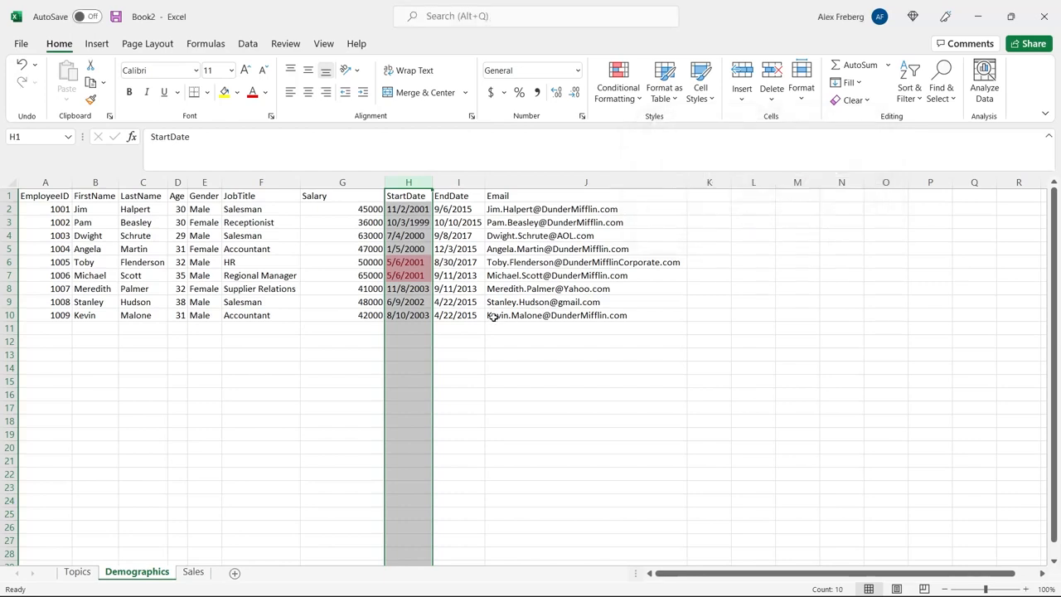
# Examine the highlighted duplicate start dates and compare them with the EmployeeID column and the unhighlighted dates
pyautogui.click(422, 275)
pyautogui.moveTo(416, 260); pyautogui.dragTo(415, 274)
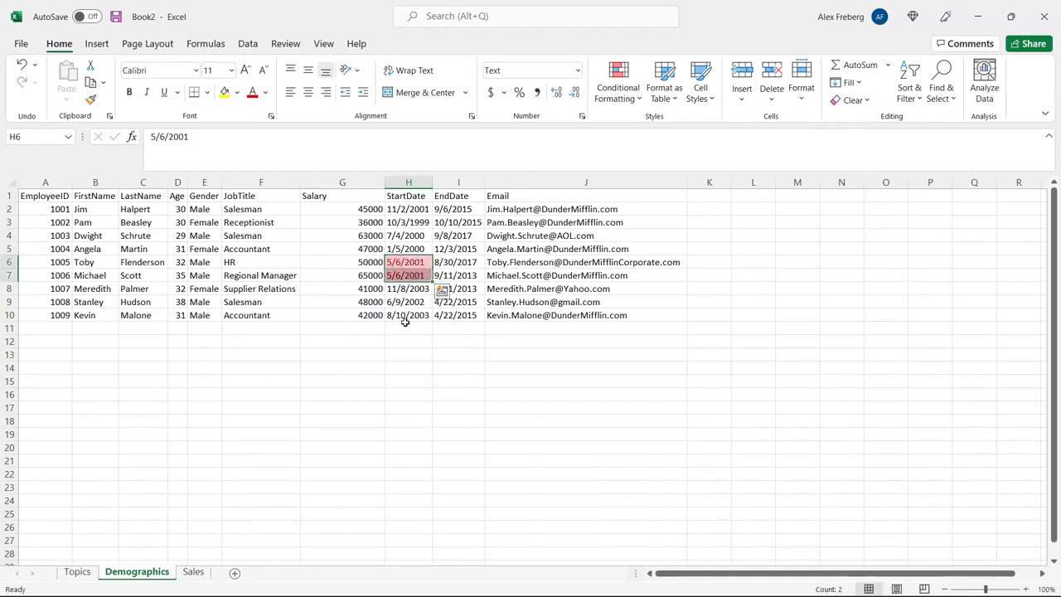
pyautogui.click(410, 329)
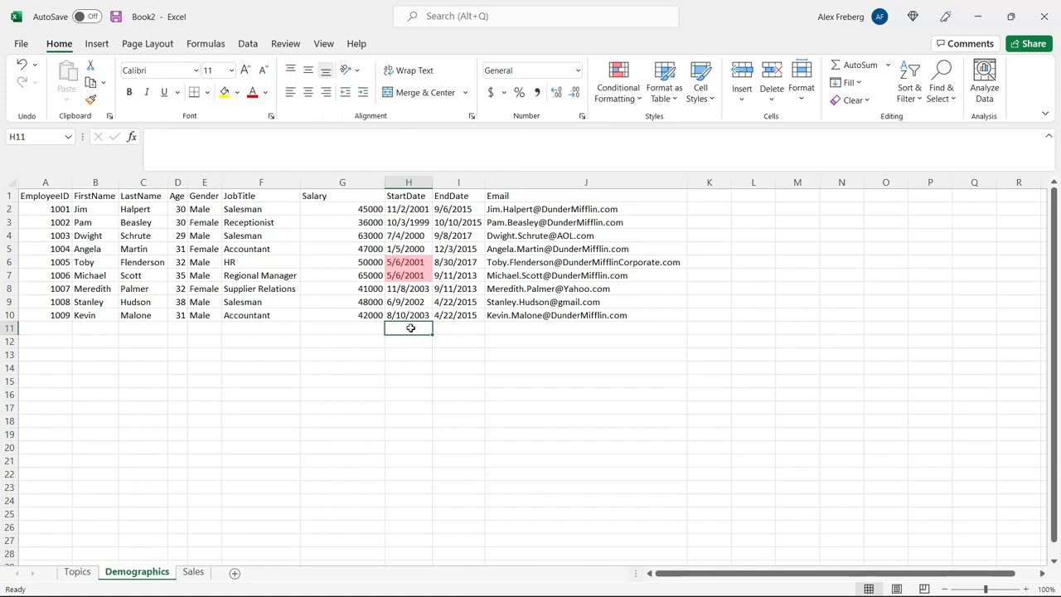
pyautogui.click(45, 184)
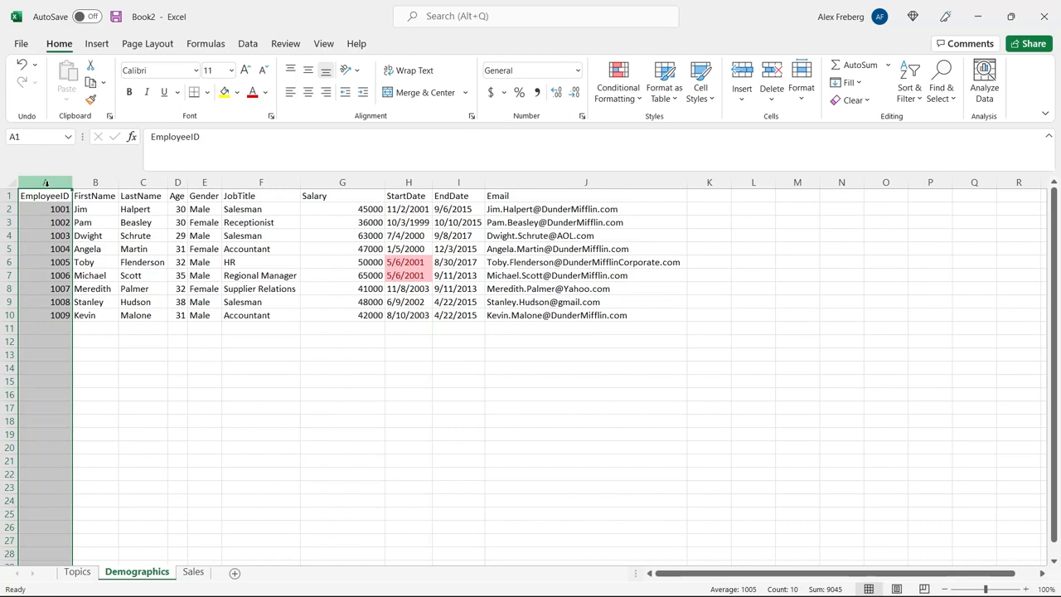
pyautogui.click(135, 352)
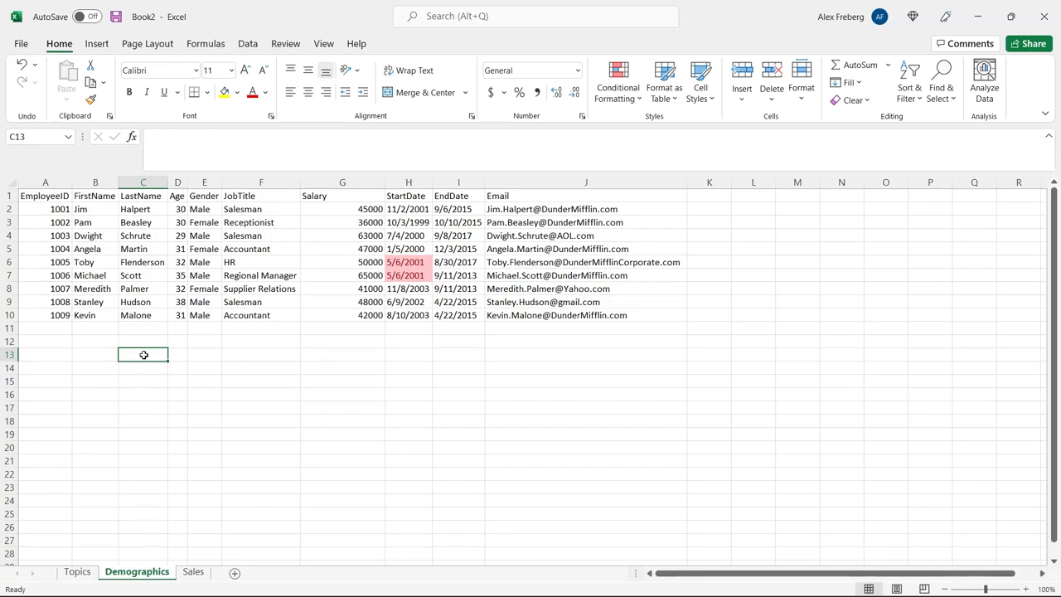
pyautogui.click(38, 181)
pyautogui.click(52, 227)
pyautogui.click(46, 236)
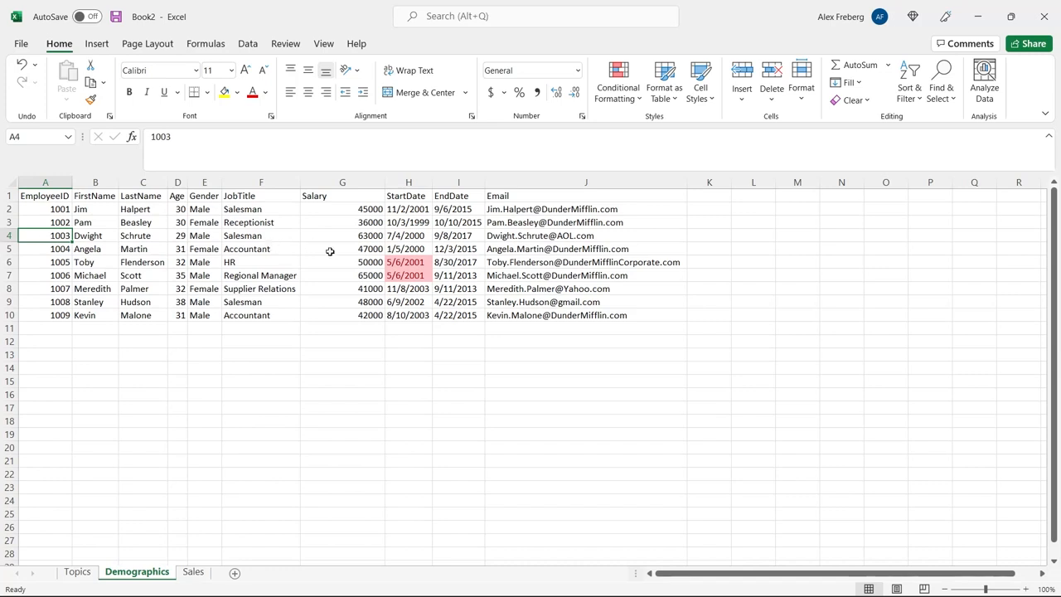
pyautogui.moveTo(387, 262); pyautogui.dragTo(391, 275)
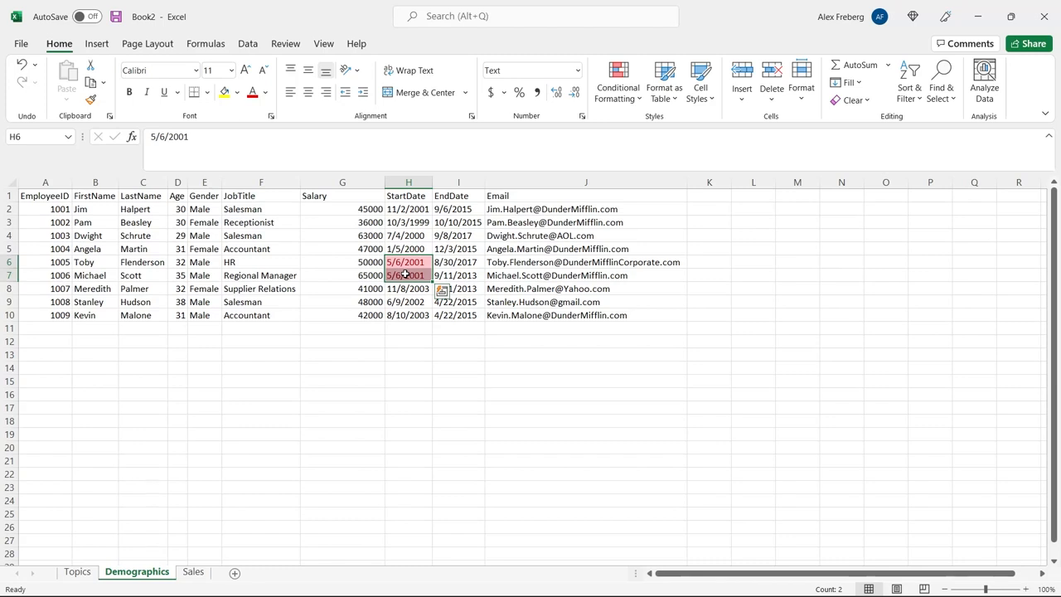
pyautogui.click(406, 236)
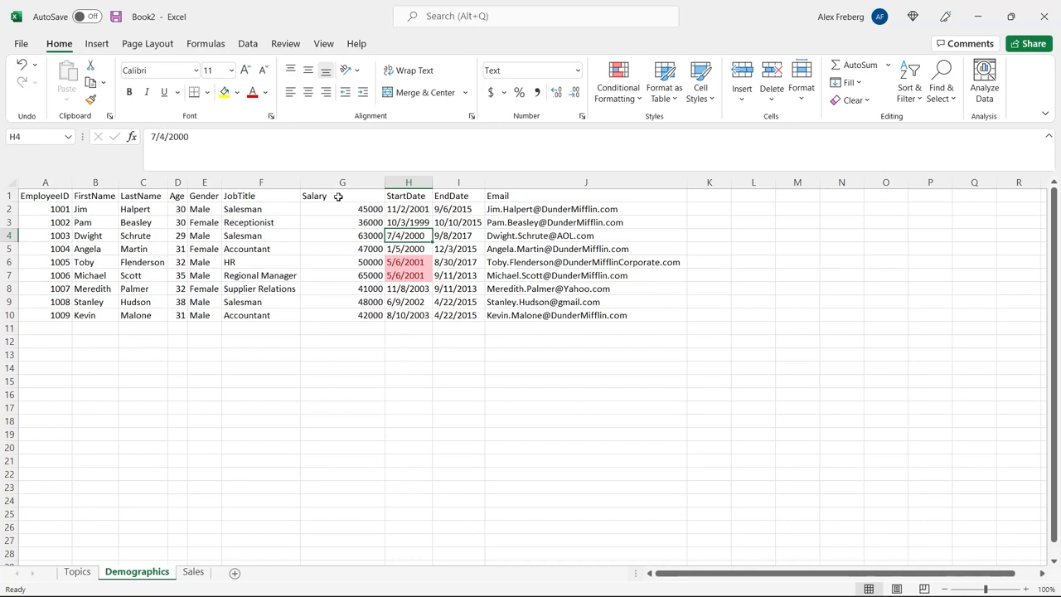
# Add filters to the header row and sort StartDate by the light red cell color
pyautogui.click(7, 195)
pyautogui.click(248, 43)
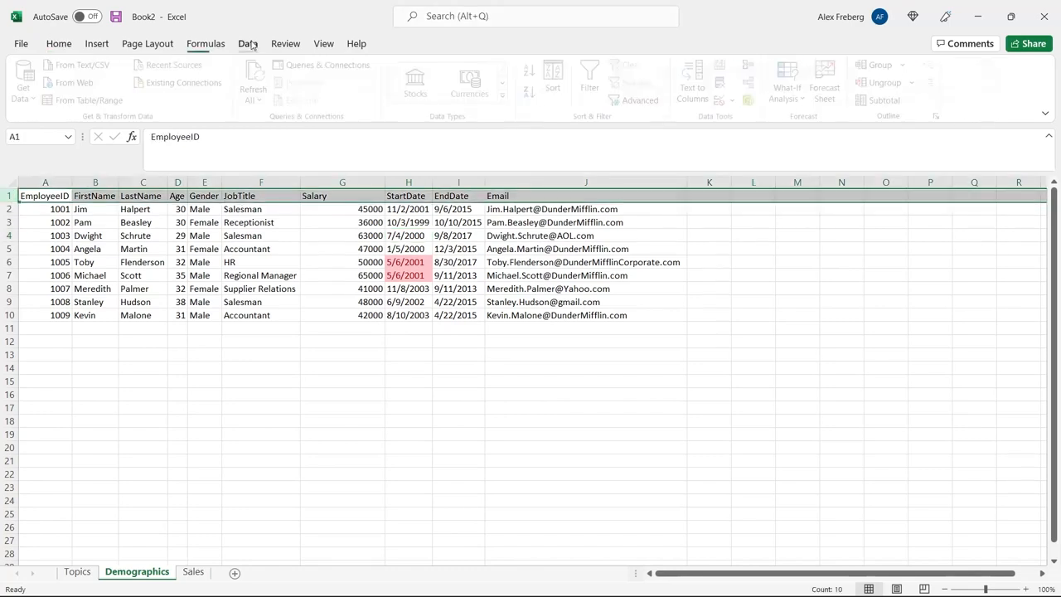
pyautogui.click(593, 83)
pyautogui.click(410, 222)
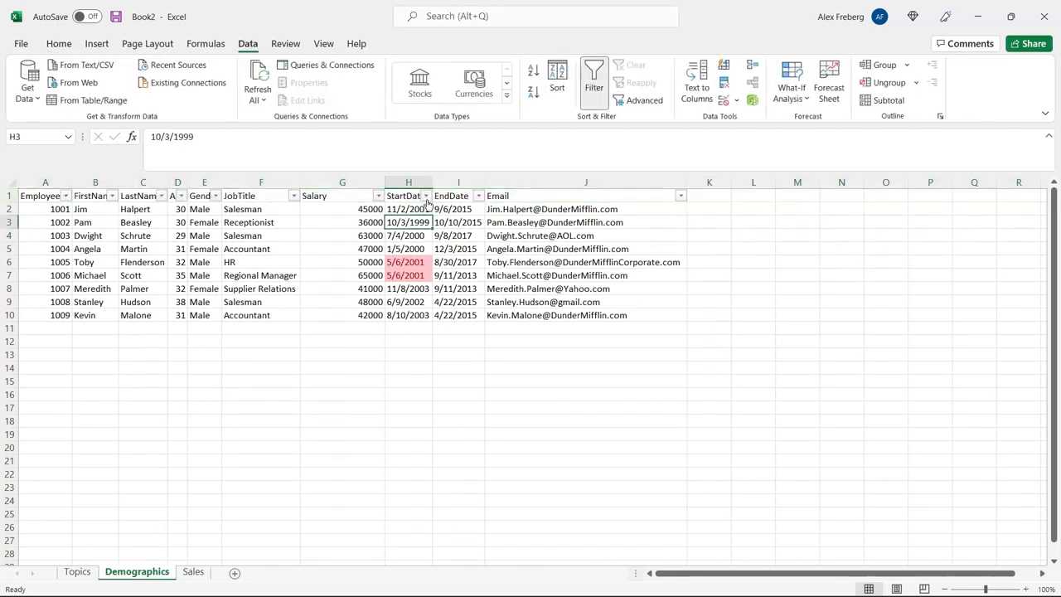
pyautogui.click(426, 196)
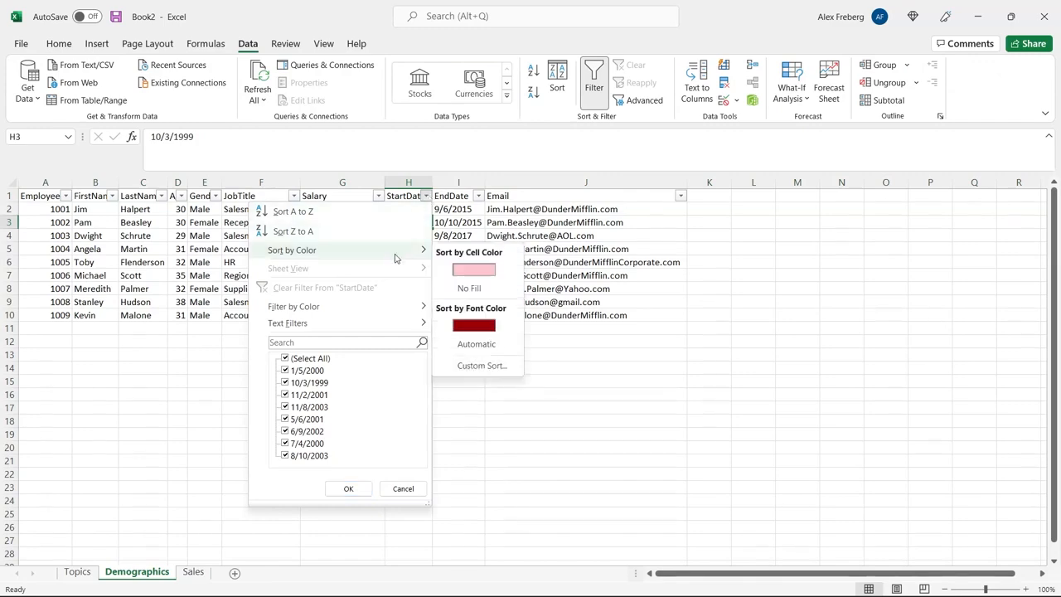
pyautogui.click(488, 270)
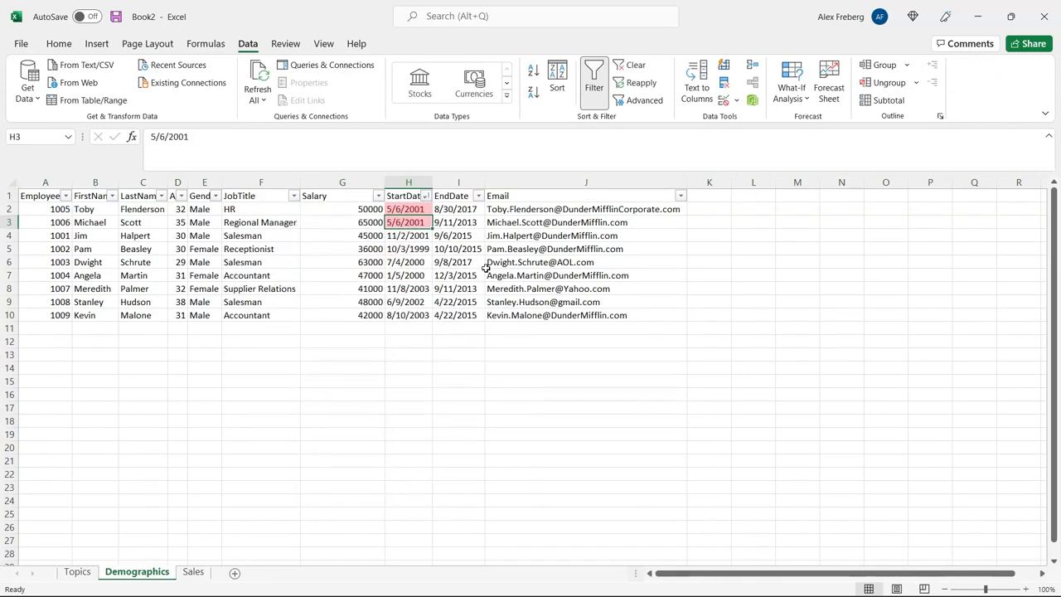
# Examine the sorted duplicate start dates, the dates below them and the color sorting options for StartDate
pyautogui.moveTo(404, 209); pyautogui.dragTo(403, 231)
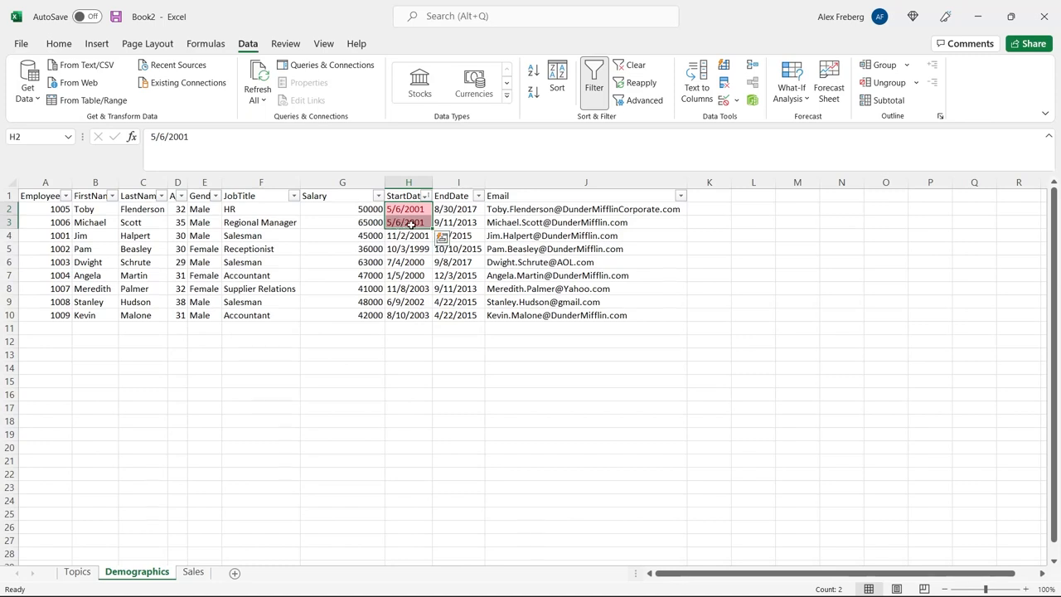
pyautogui.click(404, 238)
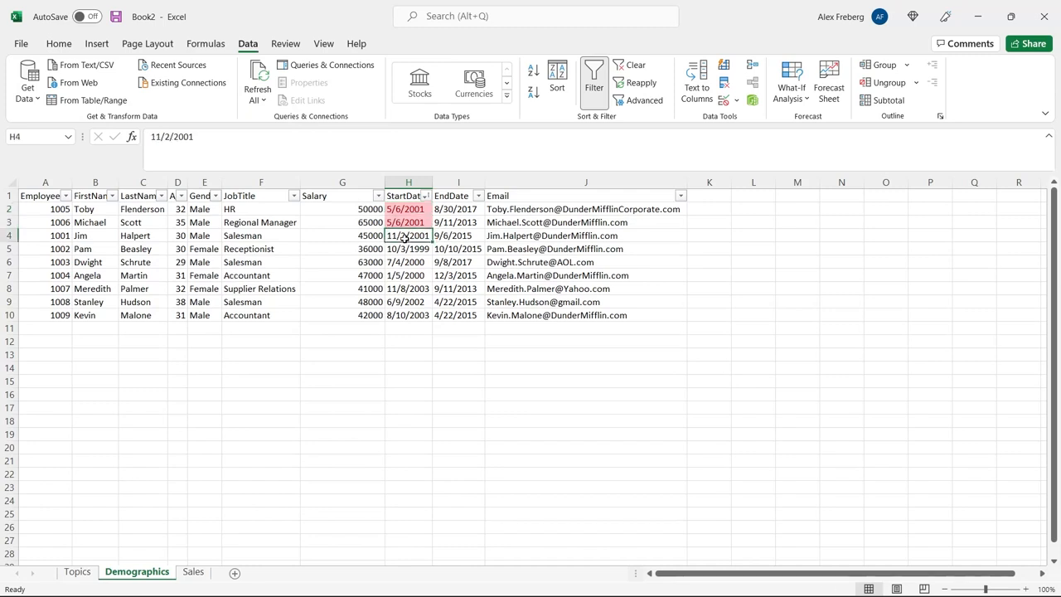
pyautogui.click(425, 196)
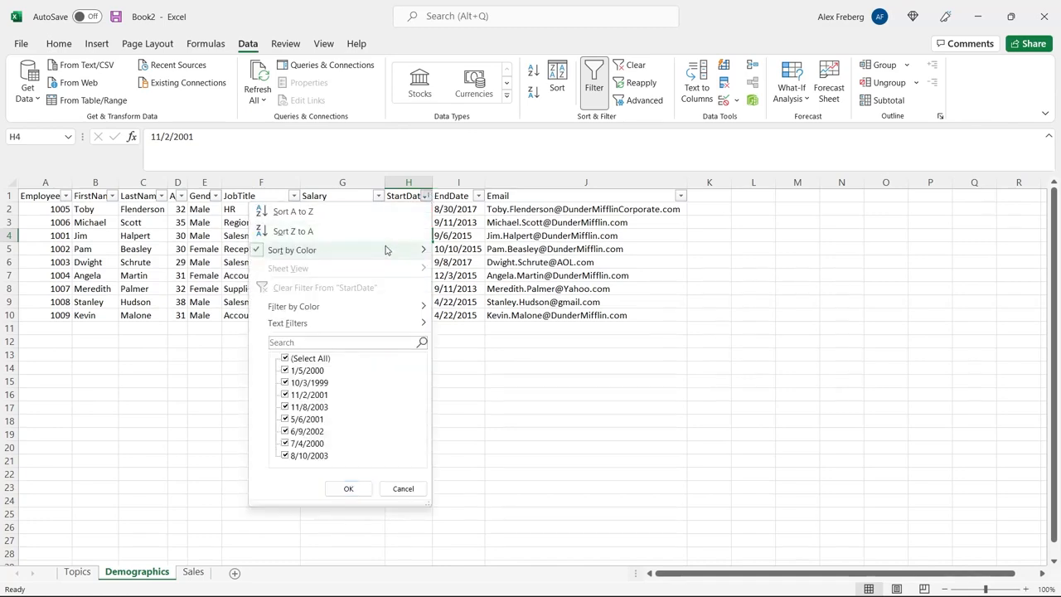
pyautogui.moveTo(392, 250)
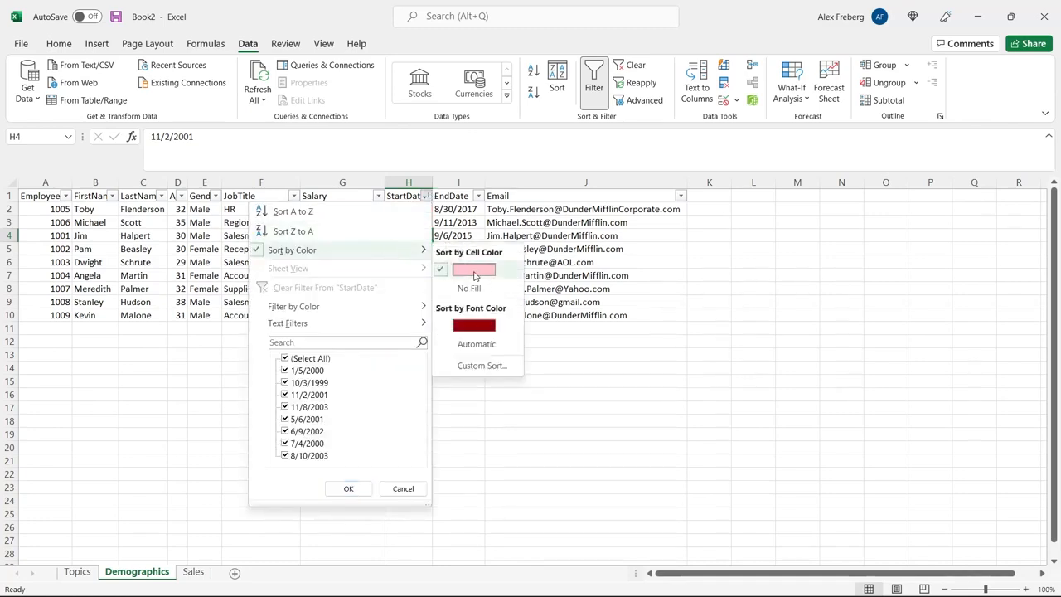
pyautogui.click(526, 398)
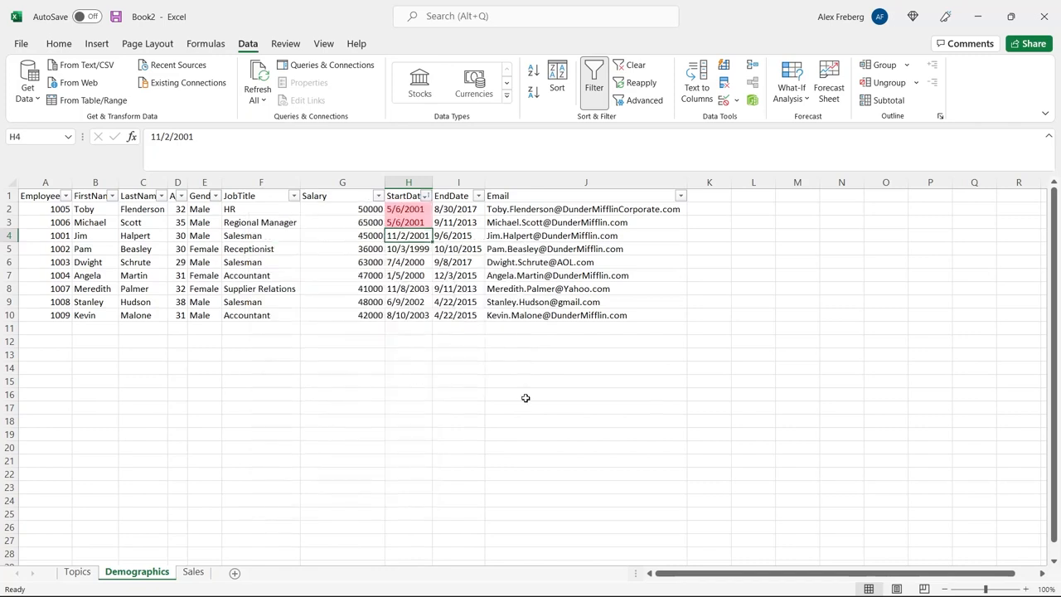
# Clear the sort state of the filtered data and remove the conditional formatting rules from the StartDate column
pyautogui.click(407, 182)
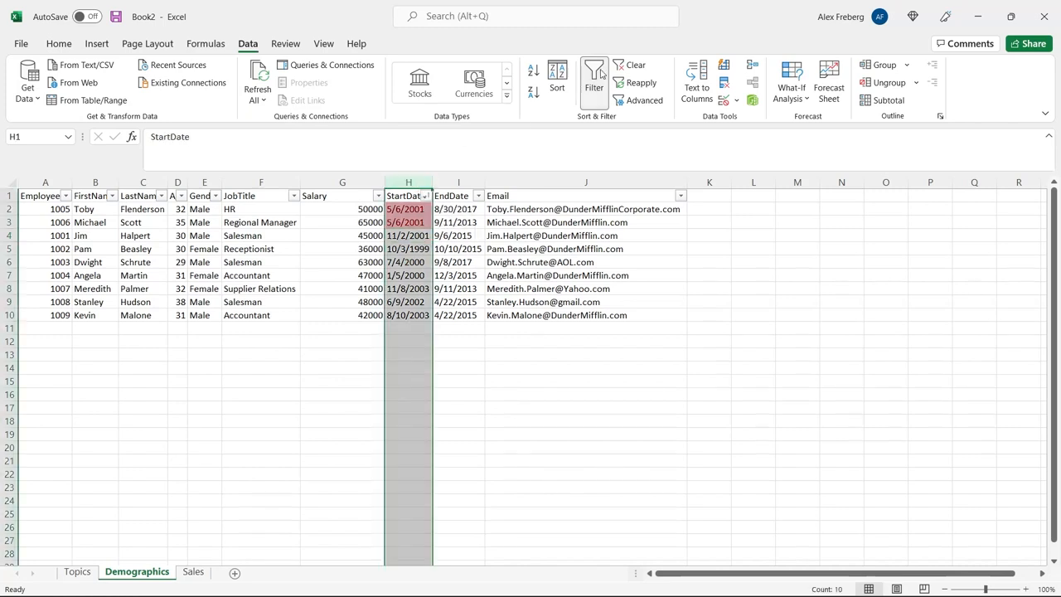
pyautogui.click(628, 66)
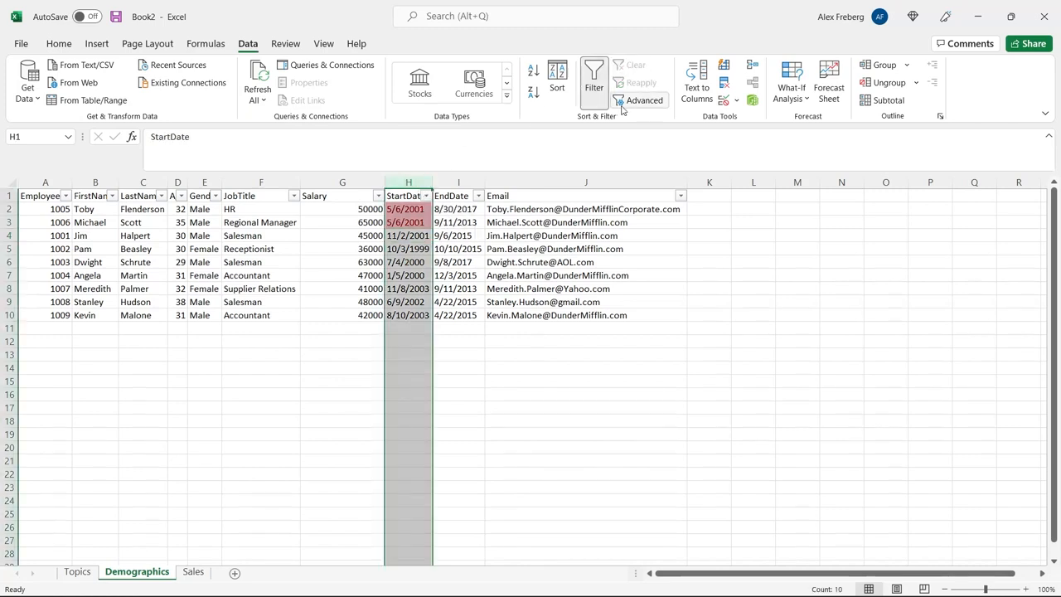
pyautogui.click(59, 43)
pyautogui.click(617, 83)
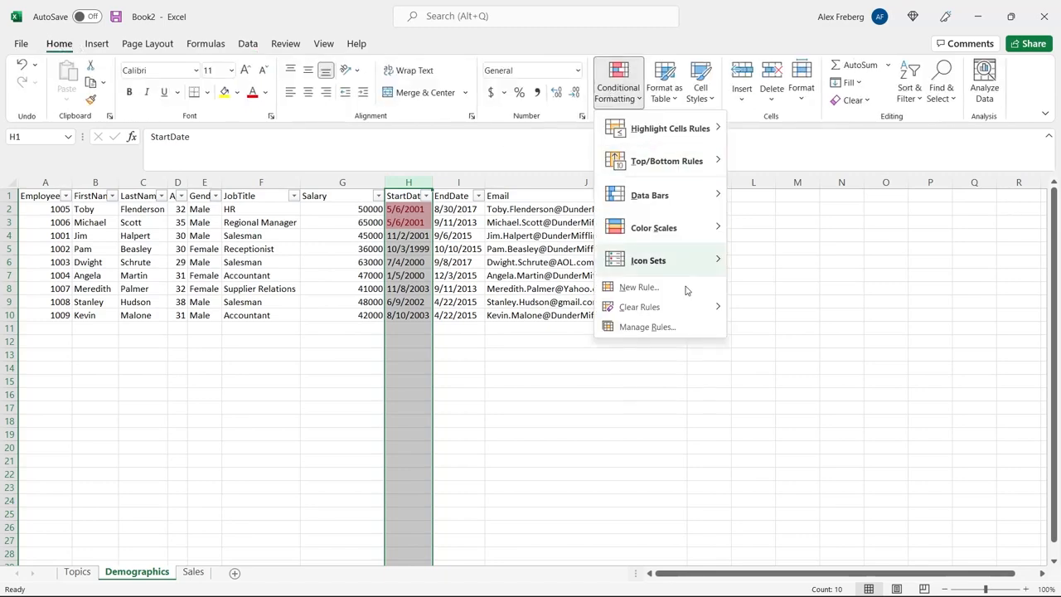
pyautogui.moveTo(685, 307)
pyautogui.click(772, 307)
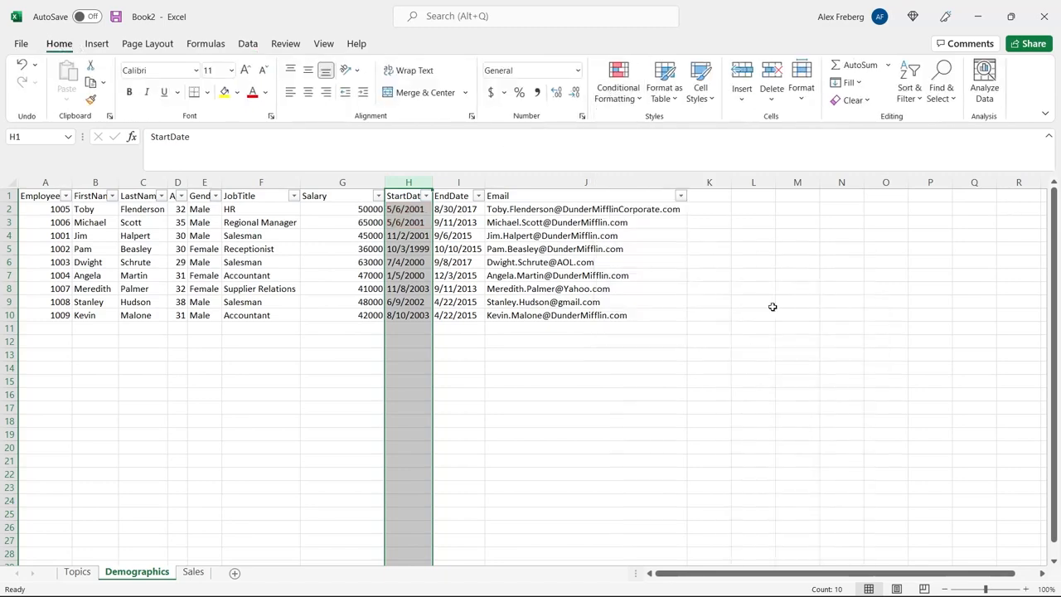
pyautogui.click(456, 356)
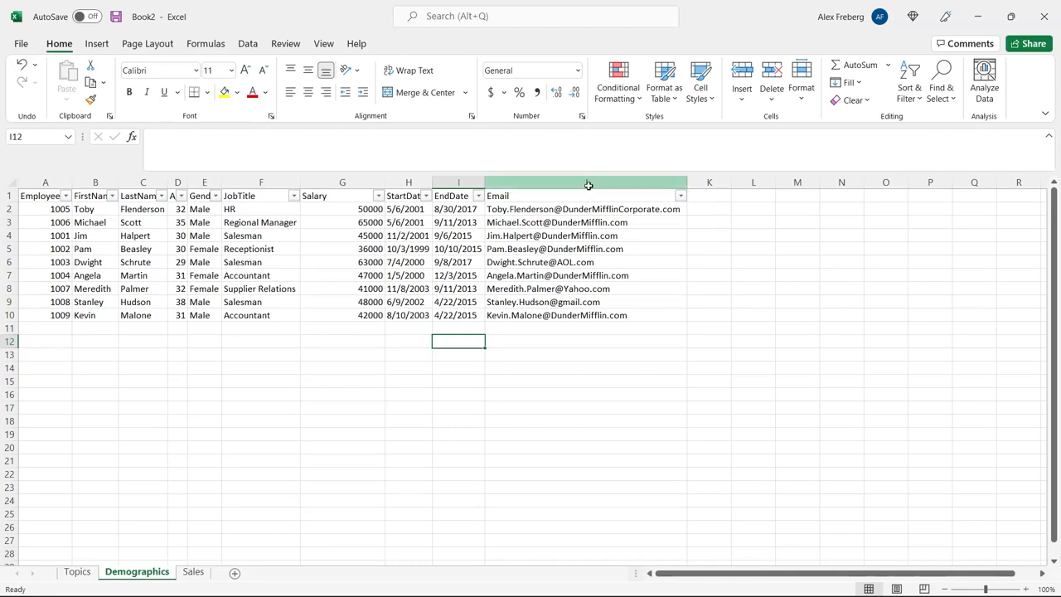
# Start a Text That Contains highlighting rule for the whole Email column, try the text "lorax" and empty the condition
pyautogui.click(588, 183)
pyautogui.click(618, 83)
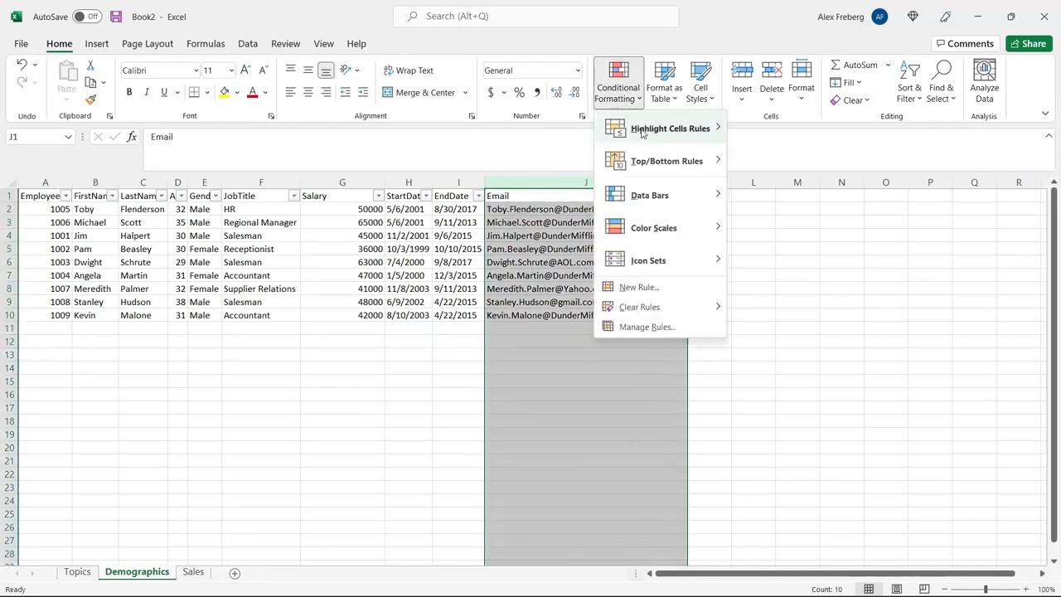
pyautogui.moveTo(667, 129)
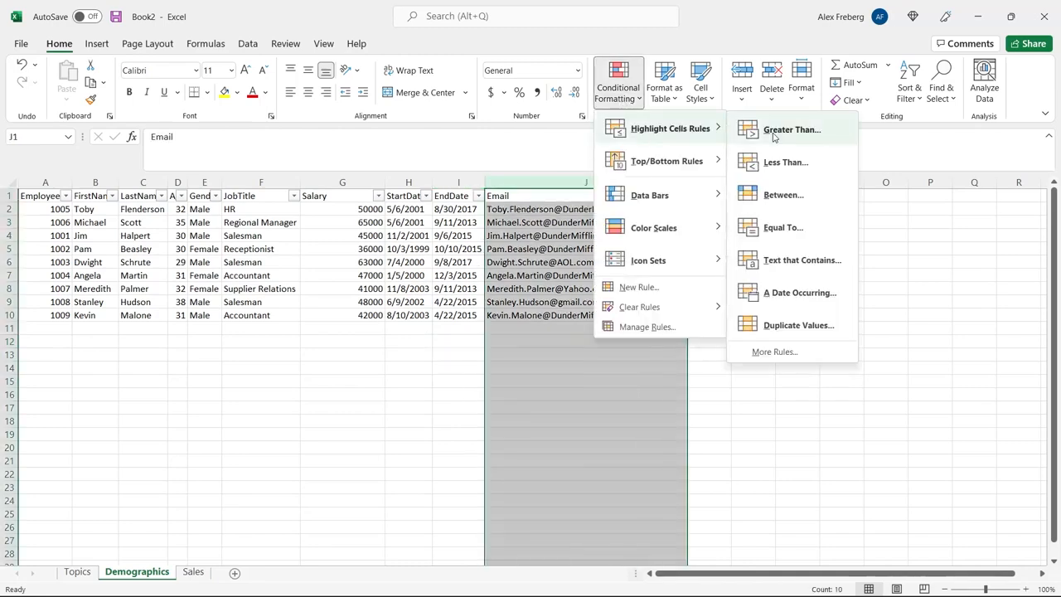
pyautogui.click(799, 262)
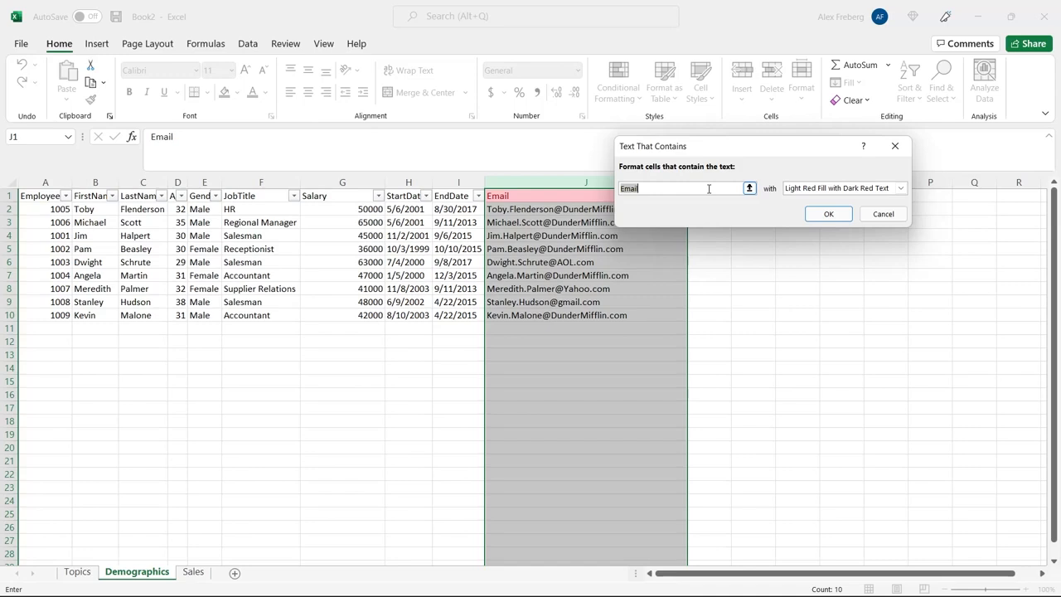
pyautogui.write('lorax')
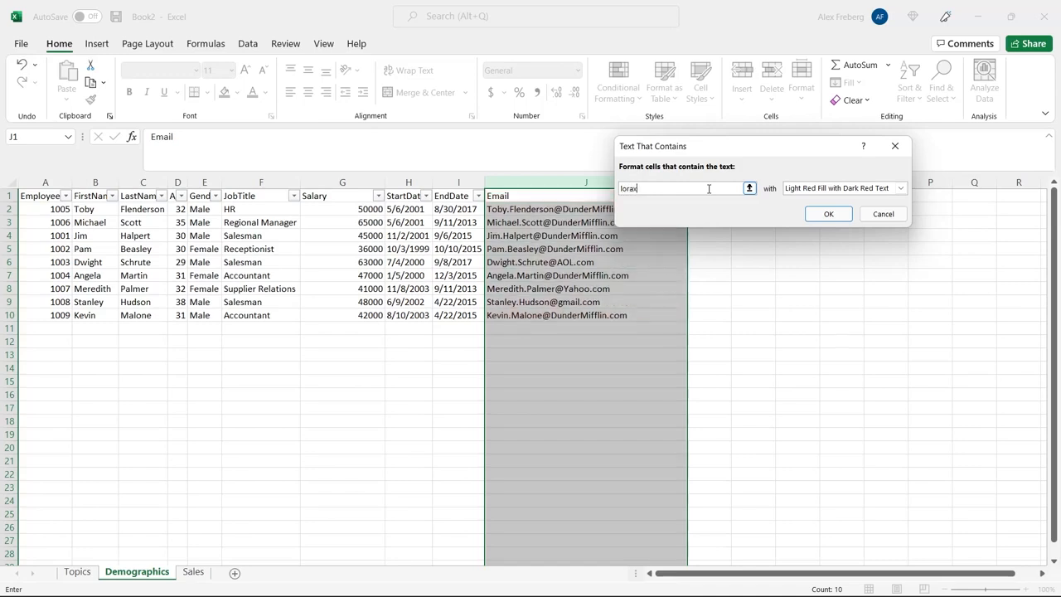
pyautogui.press('BackSpace')
pyautogui.press('BackSpace')
pyautogui.press('BackSpace')
pyautogui.press('BackSpace')
pyautogui.press('BackSpace')
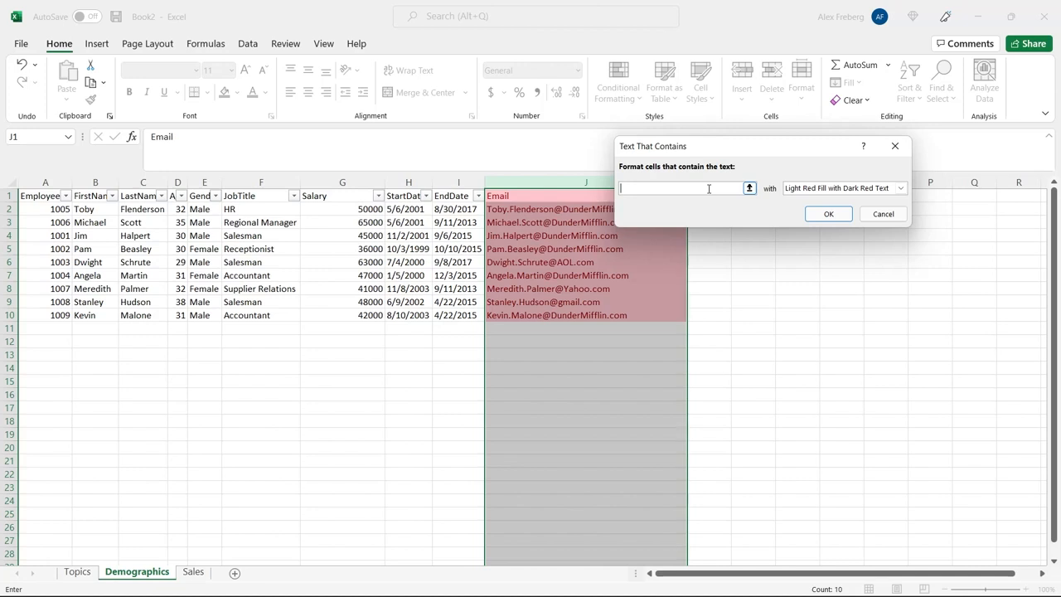
# Preview the Email rule on the text "gmail" and empty the condition
pyautogui.write('gmail')
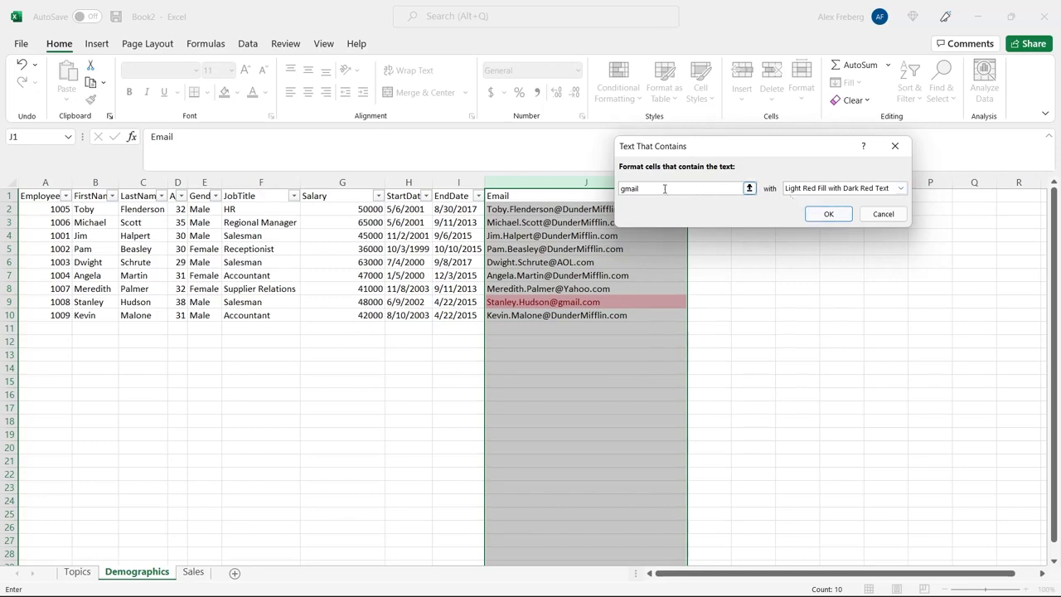
pyautogui.press('BackSpace')
pyautogui.press('BackSpace')
pyautogui.press('BackSpace')
pyautogui.press('BackSpace')
pyautogui.press('BackSpace')
# Set the Email rule's text to "dundermifflin" and apply it with Light Red Fill with Dark Red Text
pyautogui.write('dundermu')
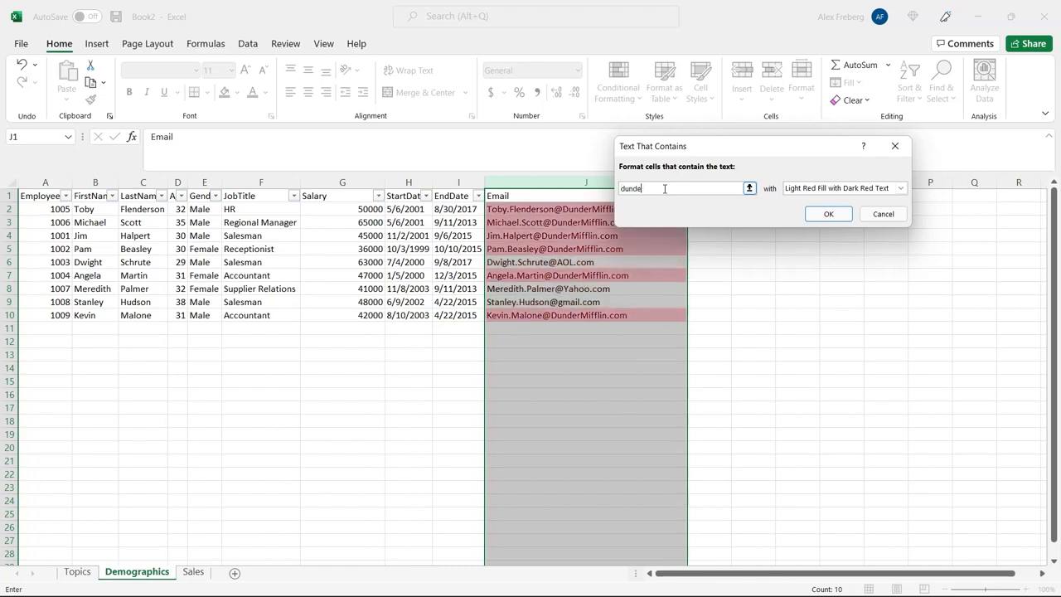
pyautogui.press('BackSpace')
pyautogui.write('ifflin')
pyautogui.click(830, 213)
pyautogui.click(669, 221)
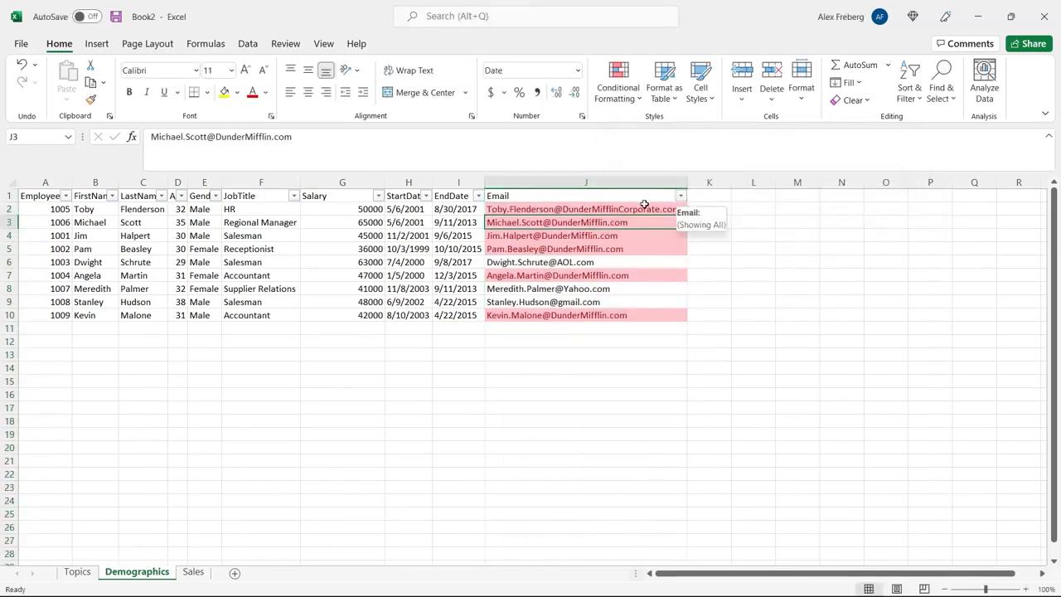
# Sort Email by the light red cell color, inspect the grouped addresses, and undo the sort
pyautogui.click(681, 196)
pyautogui.moveTo(658, 247)
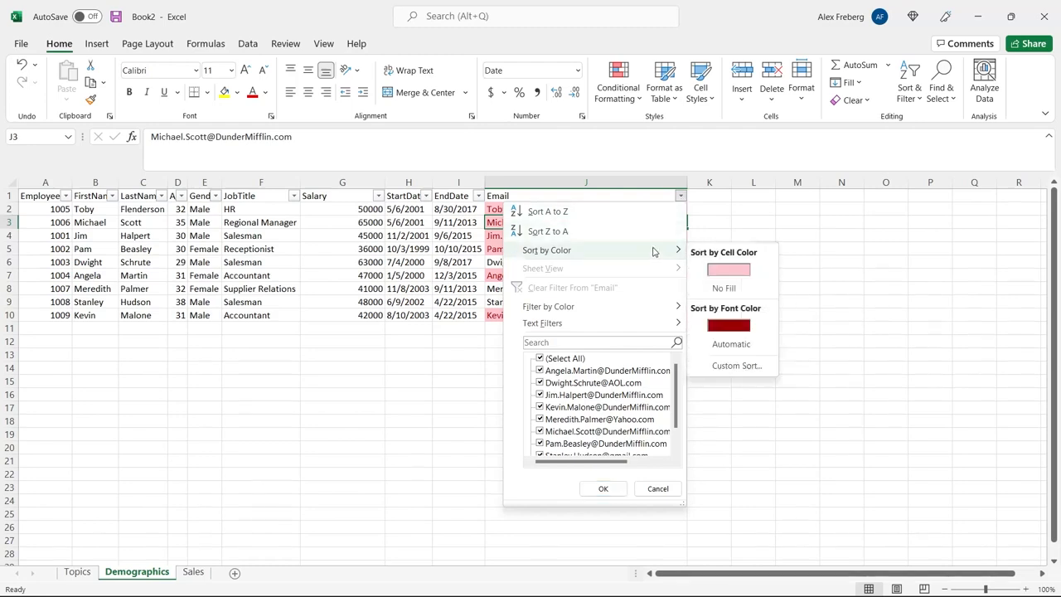
pyautogui.click(727, 268)
pyautogui.click(591, 335)
pyautogui.moveTo(606, 275); pyautogui.dragTo(621, 209)
pyautogui.click(621, 209)
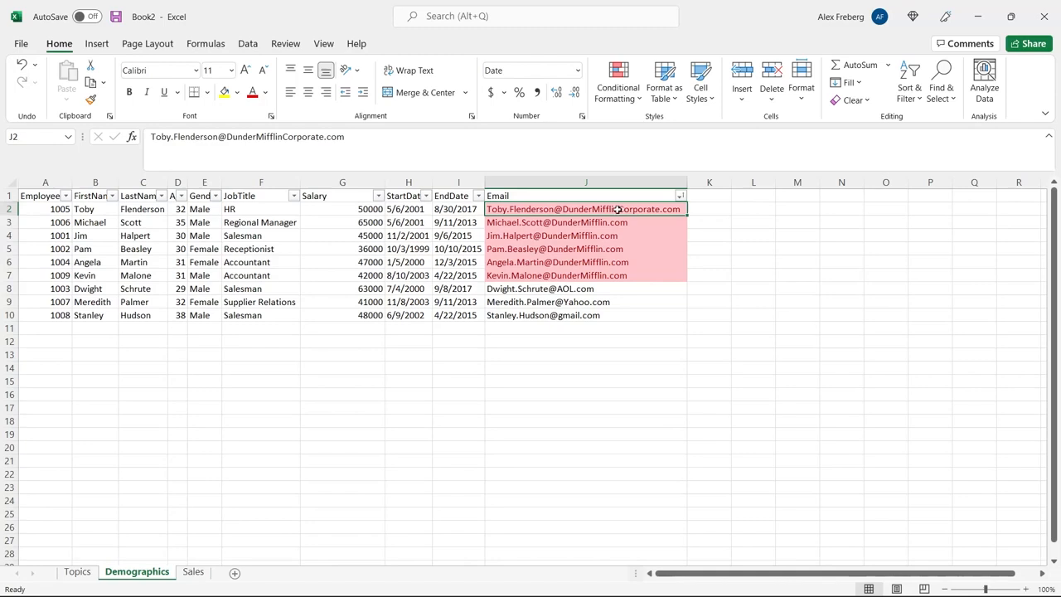
pyautogui.hotkey('ctrl', 'z')
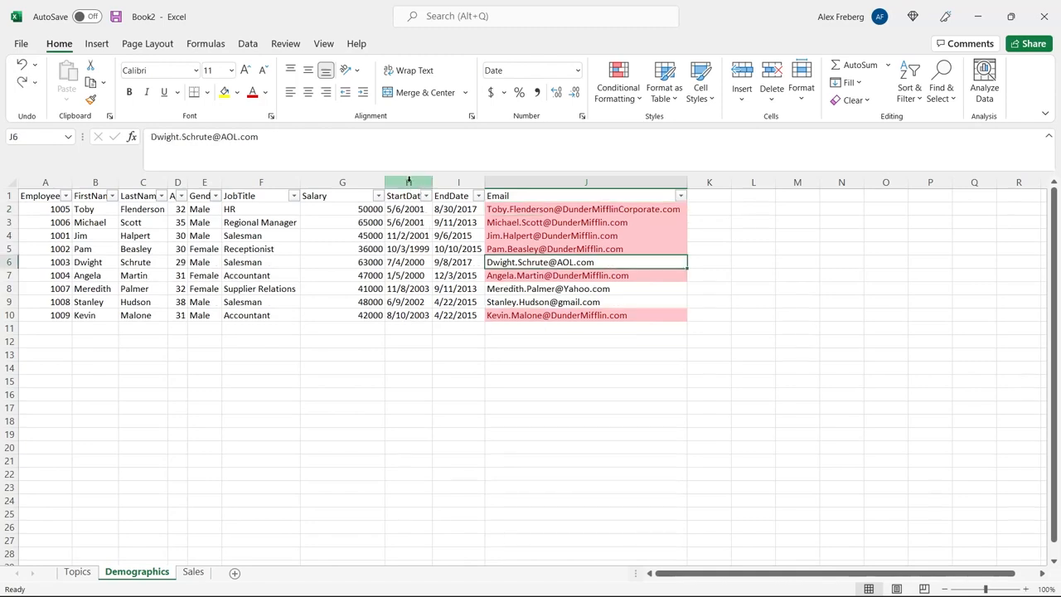
# Change the start date in cell H10 to 8/10-2003
pyautogui.click(407, 316)
pyautogui.write('8-10-2003')
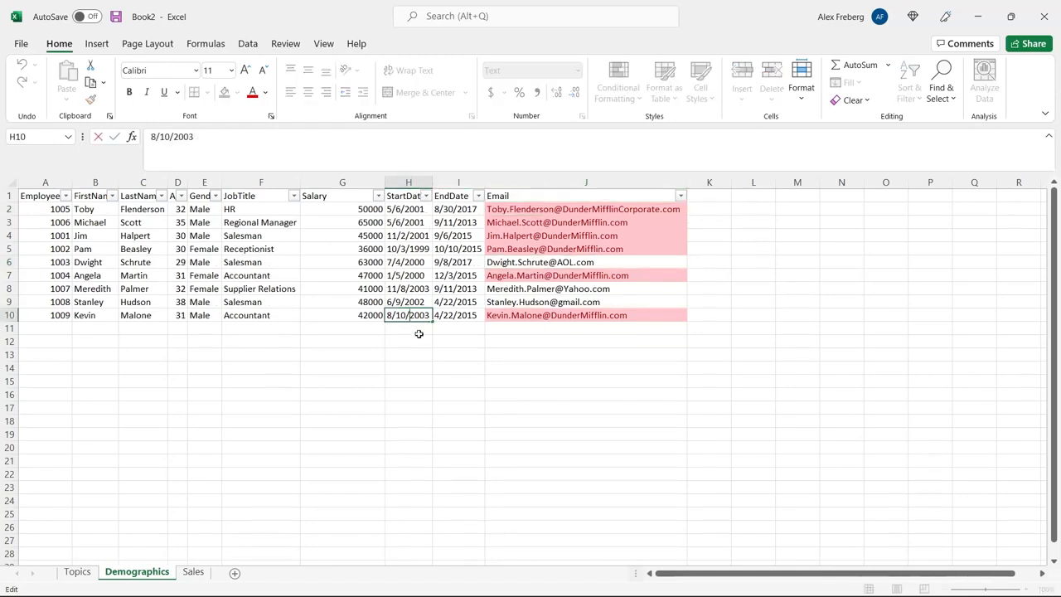
pyautogui.press('Return')
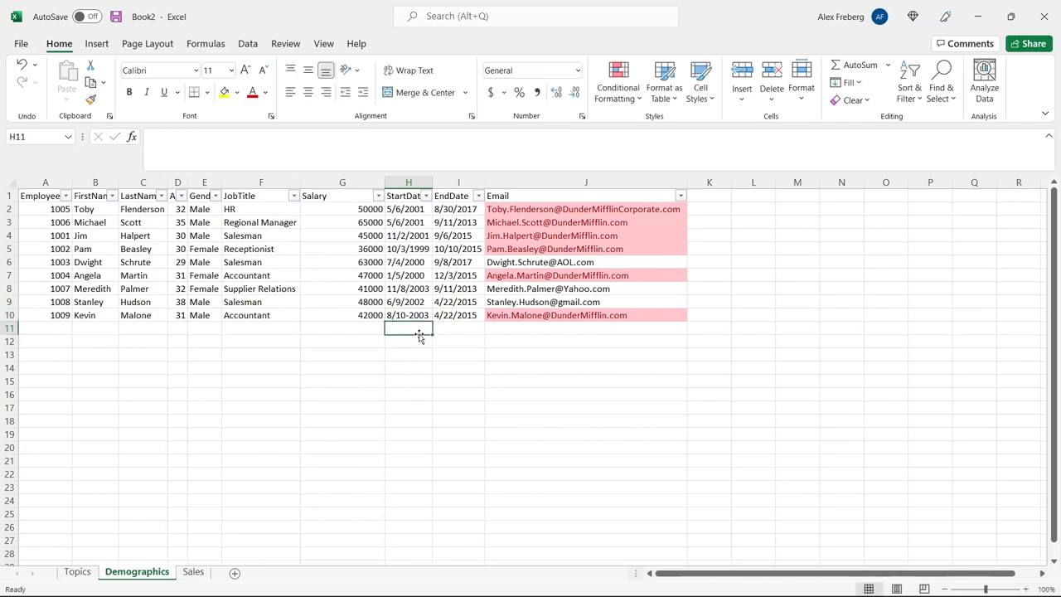
# Highlight StartDate cells containing the text "-" with Light Red Fill with Dark Red Text
pyautogui.click(409, 181)
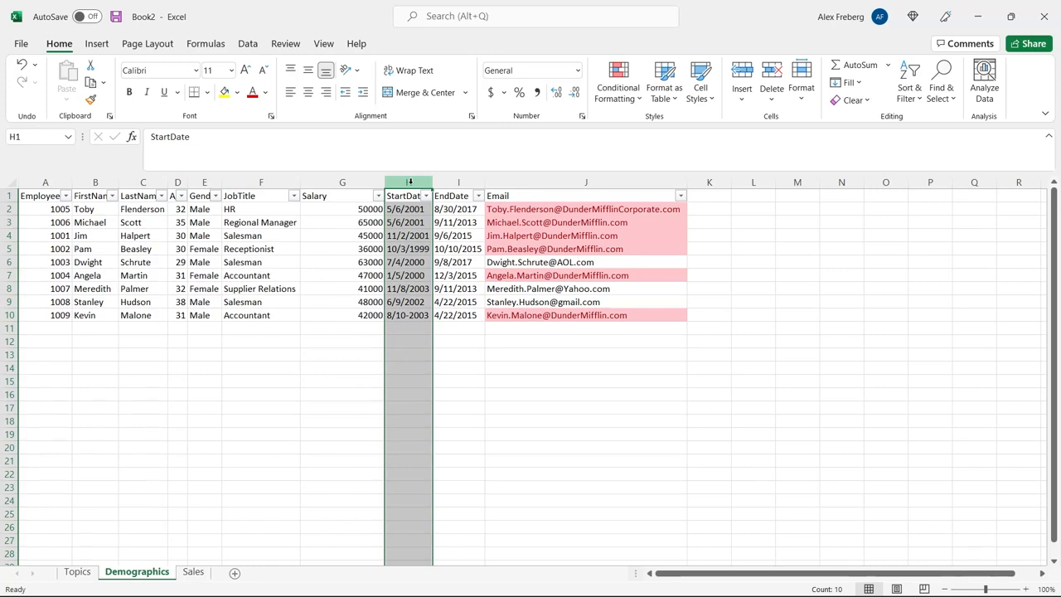
pyautogui.click(609, 93)
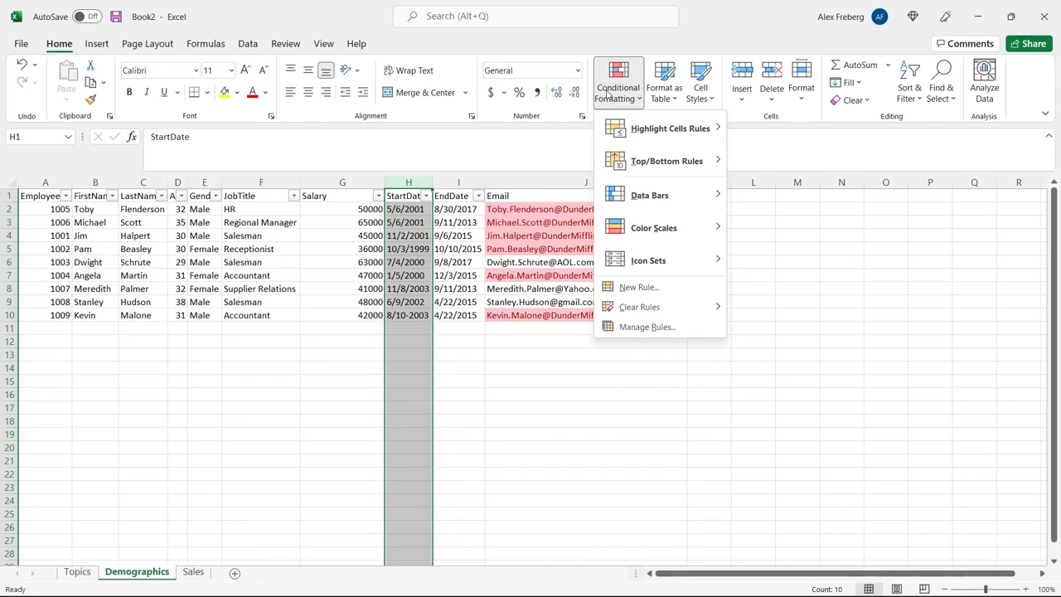
pyautogui.moveTo(668, 143)
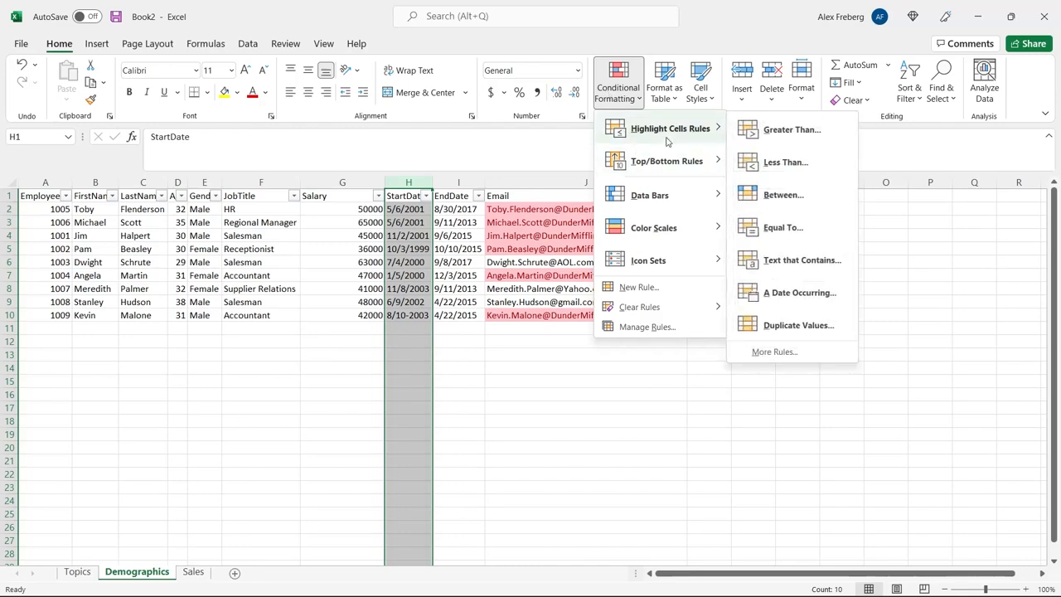
pyautogui.click(802, 261)
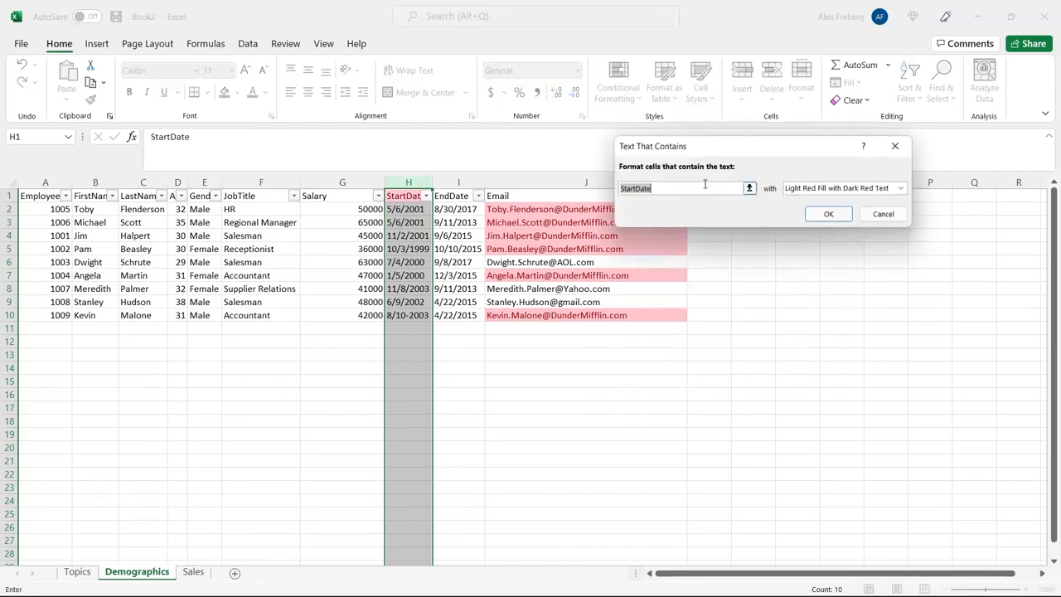
pyautogui.press('BackSpace')
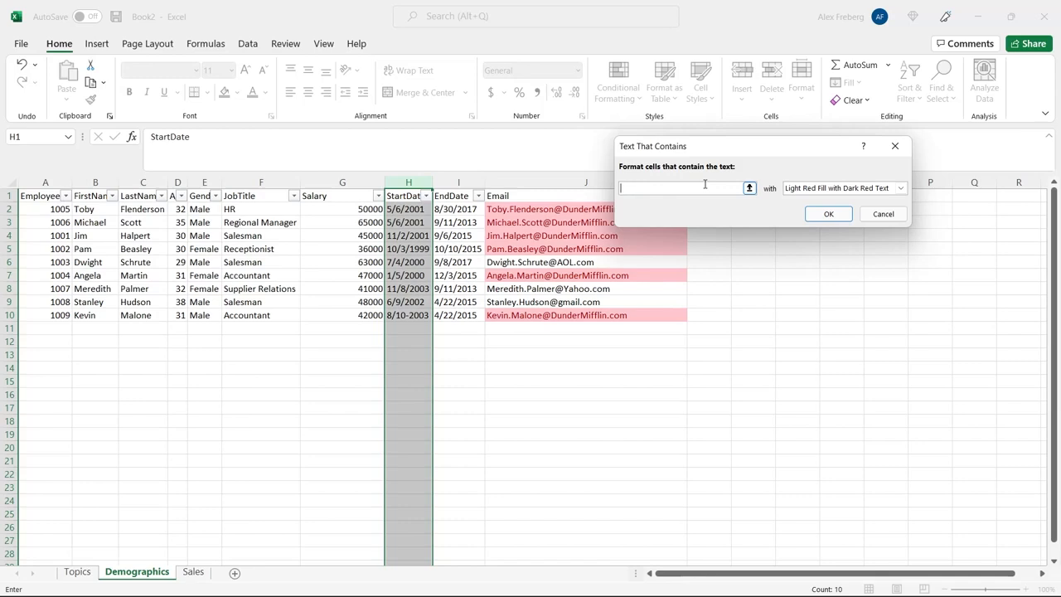
pyautogui.write('-')
pyautogui.click(829, 214)
pyautogui.click(437, 318)
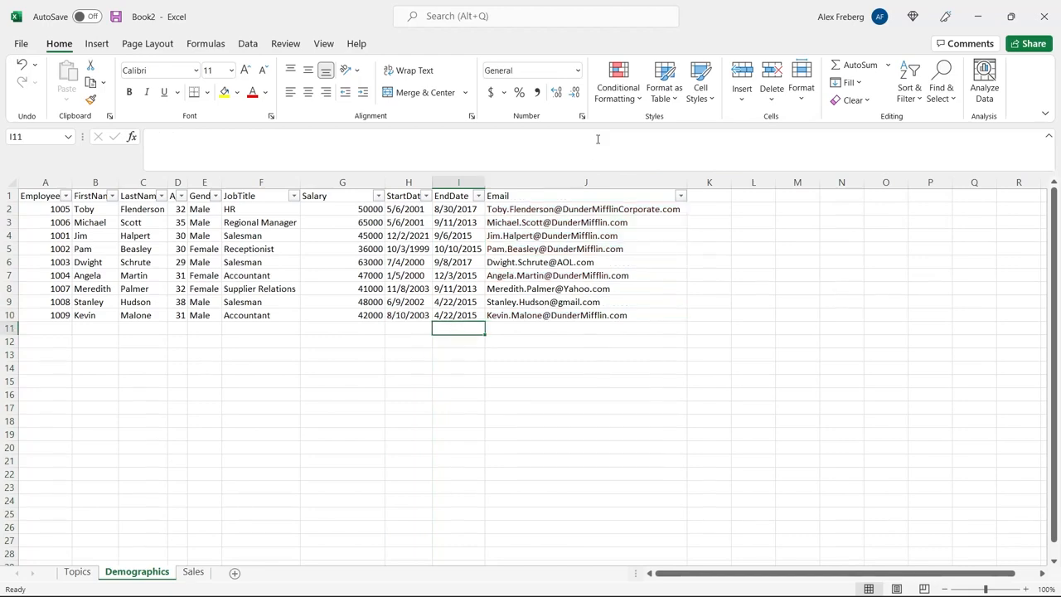
# Start a new conditional formatting rule that uses a formula to determine which cells to format
pyautogui.click(635, 97)
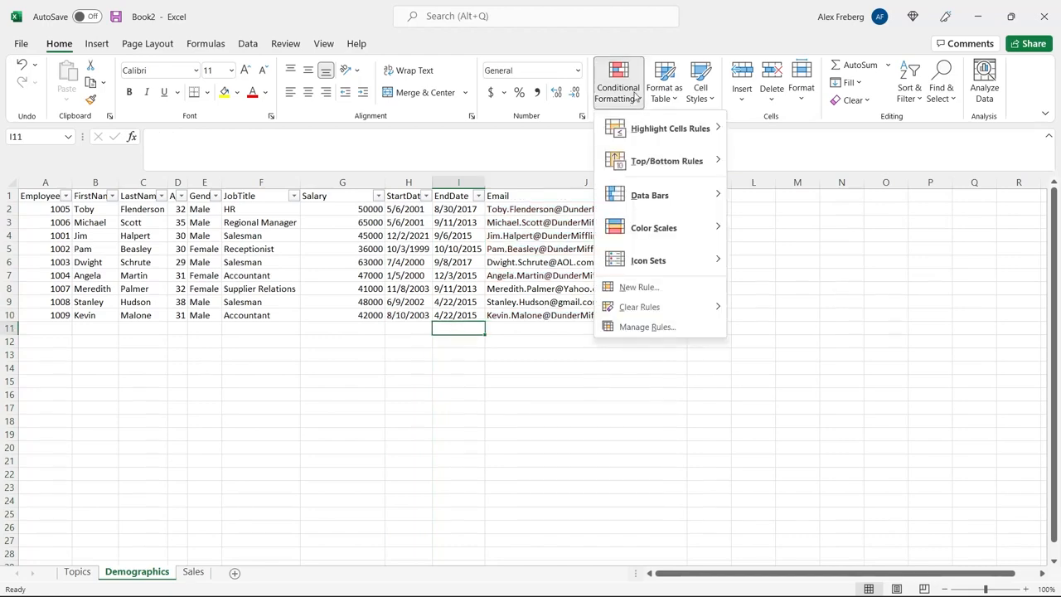
pyautogui.moveTo(654, 126)
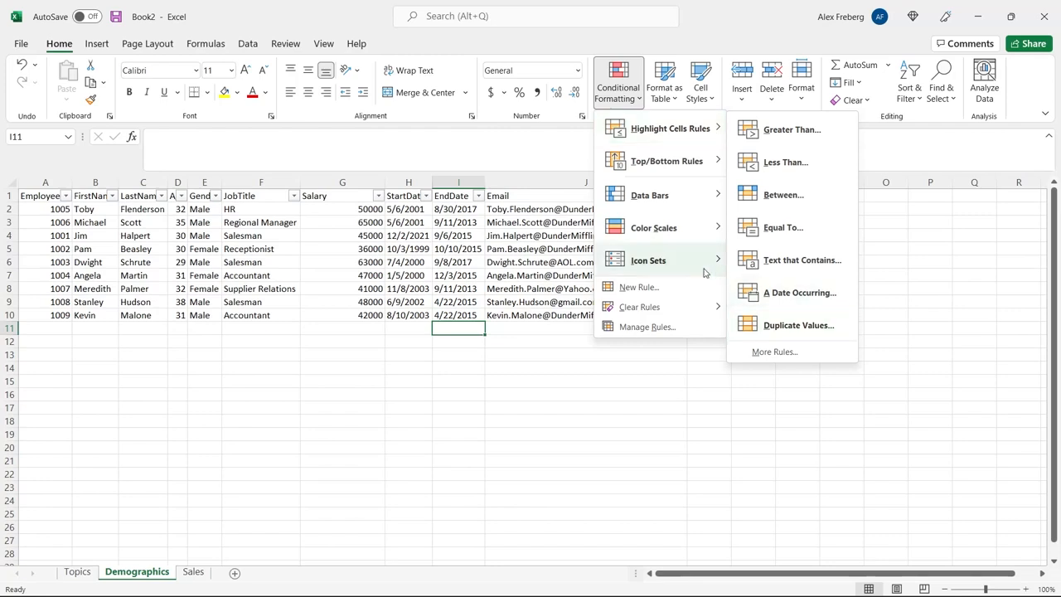
pyautogui.moveTo(690, 134)
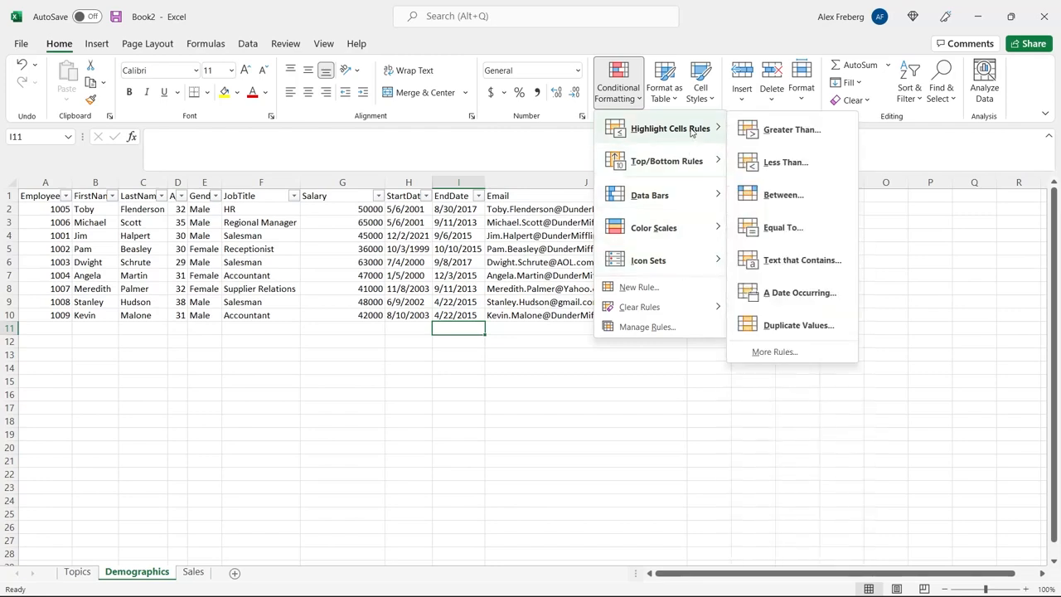
pyautogui.click(667, 287)
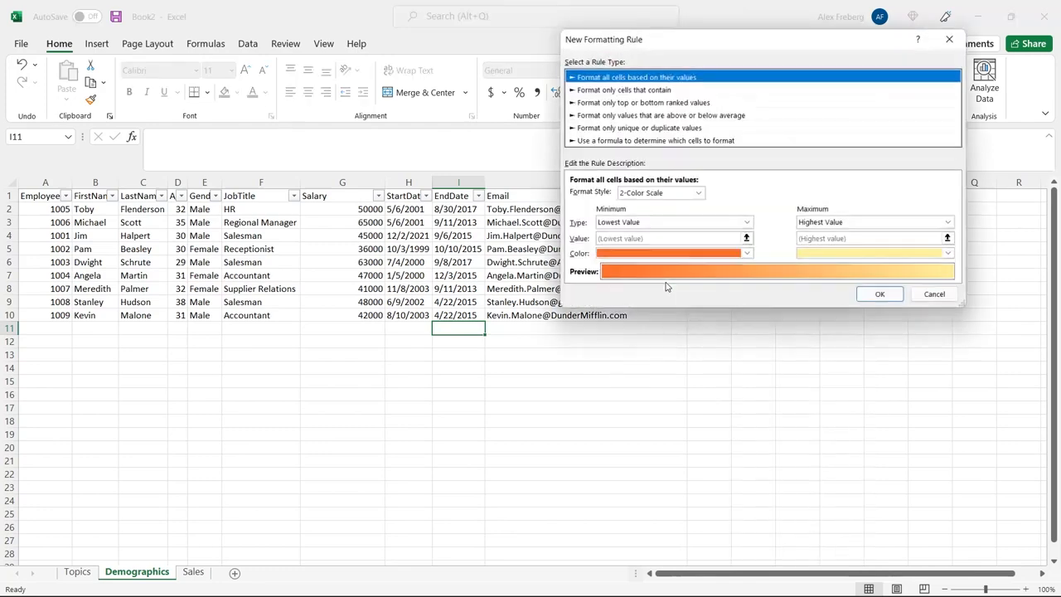
pyautogui.click(578, 141)
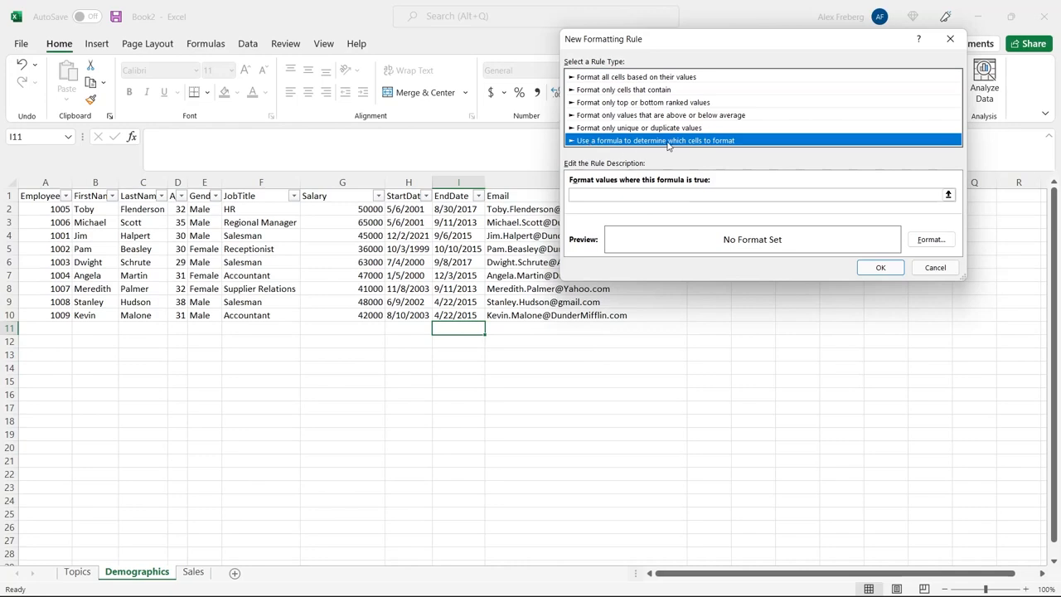
pyautogui.click(686, 195)
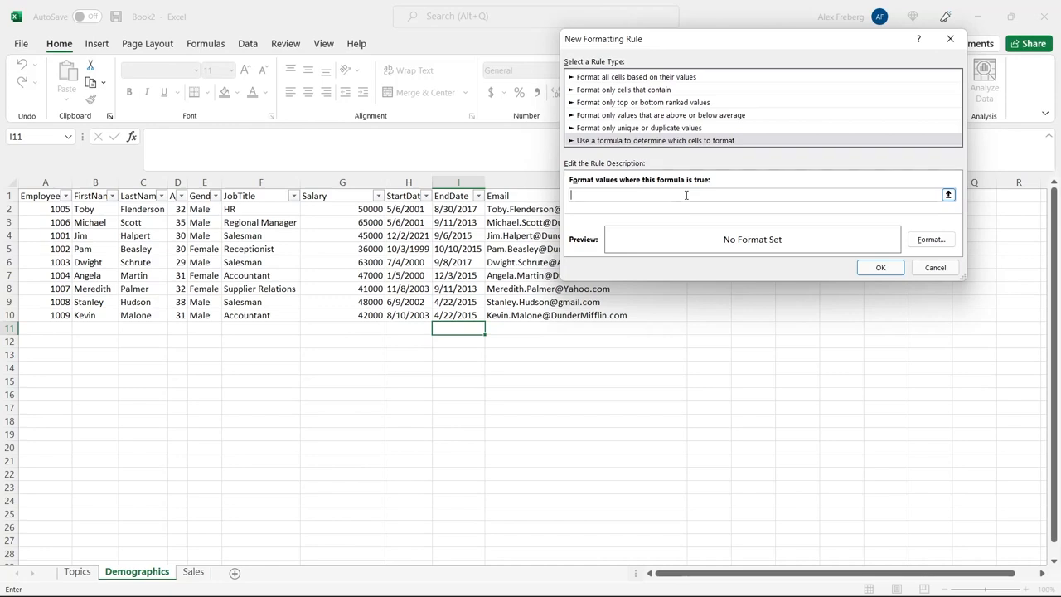
pyautogui.click(945, 240)
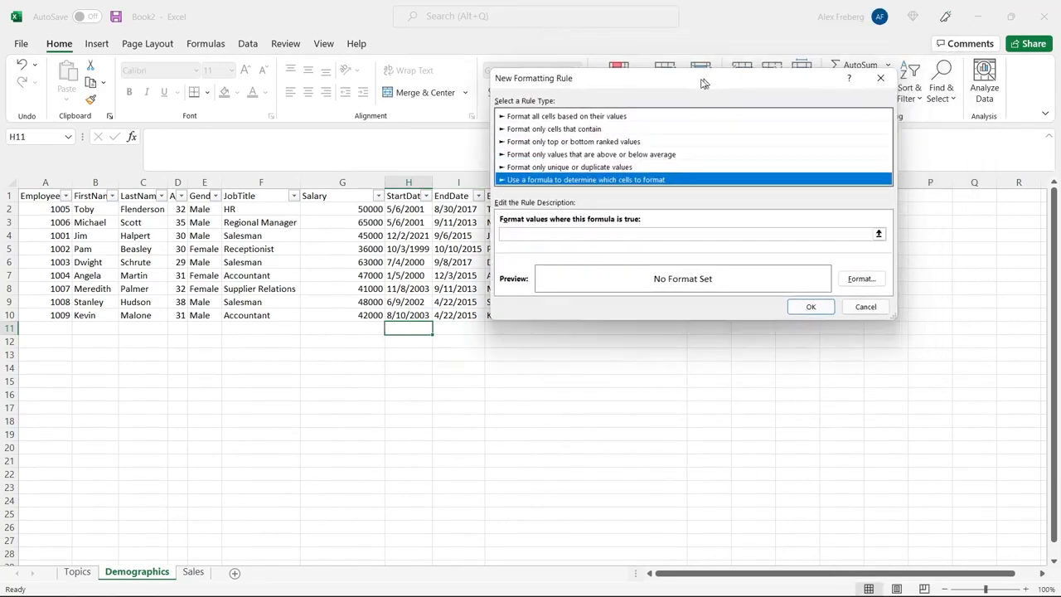
pyautogui.moveTo(701, 83); pyautogui.dragTo(650, 85)
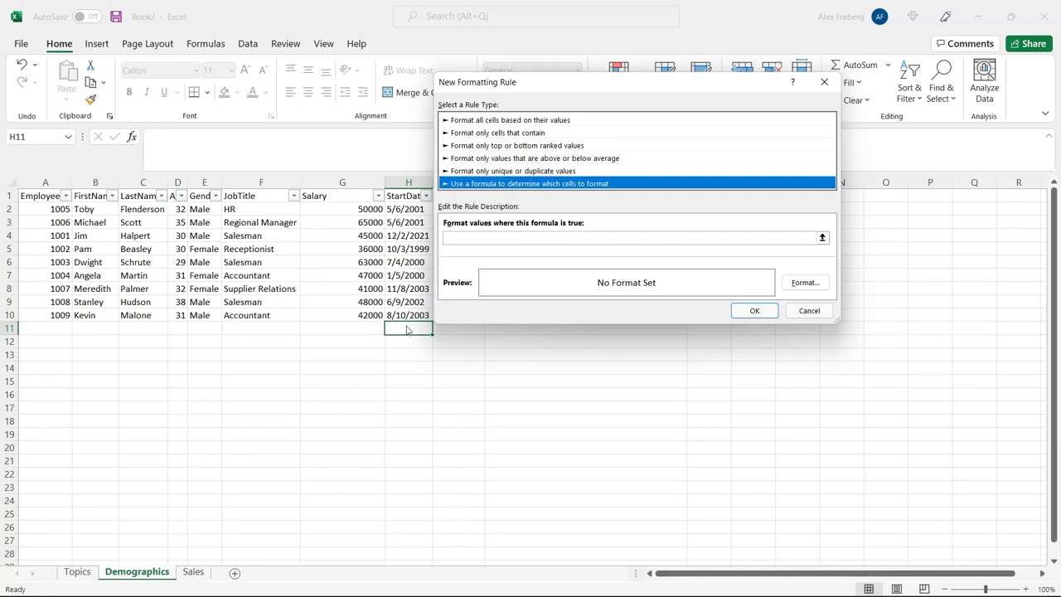
# Enter the Salary range in the rule's formula as the relative reference =G2:G10
pyautogui.click(524, 239)
pyautogui.click(523, 239)
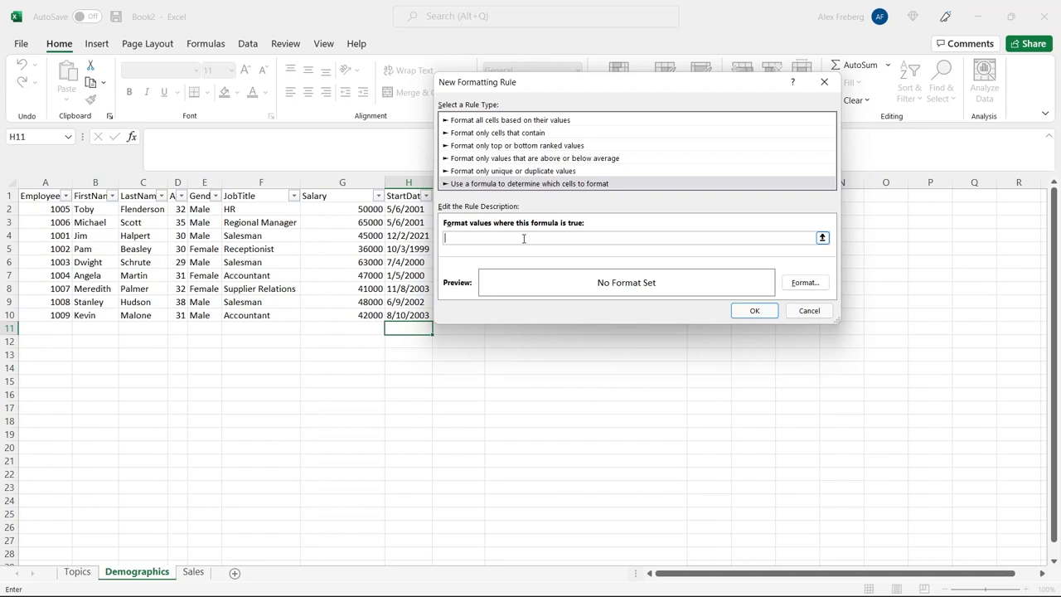
pyautogui.write('=')
pyautogui.moveTo(343, 209); pyautogui.dragTo(351, 315)
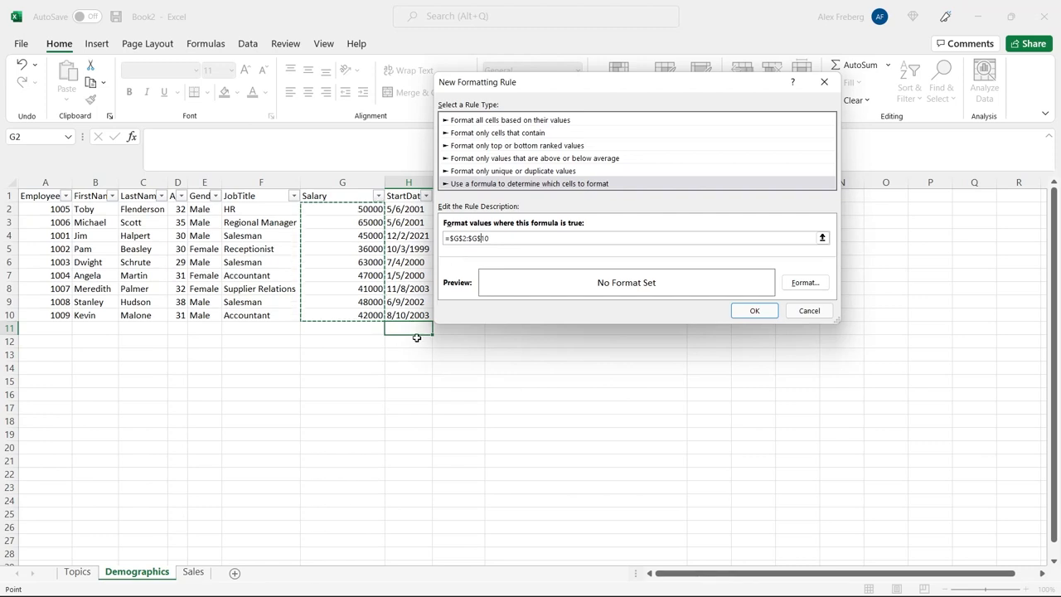
pyautogui.click(505, 238)
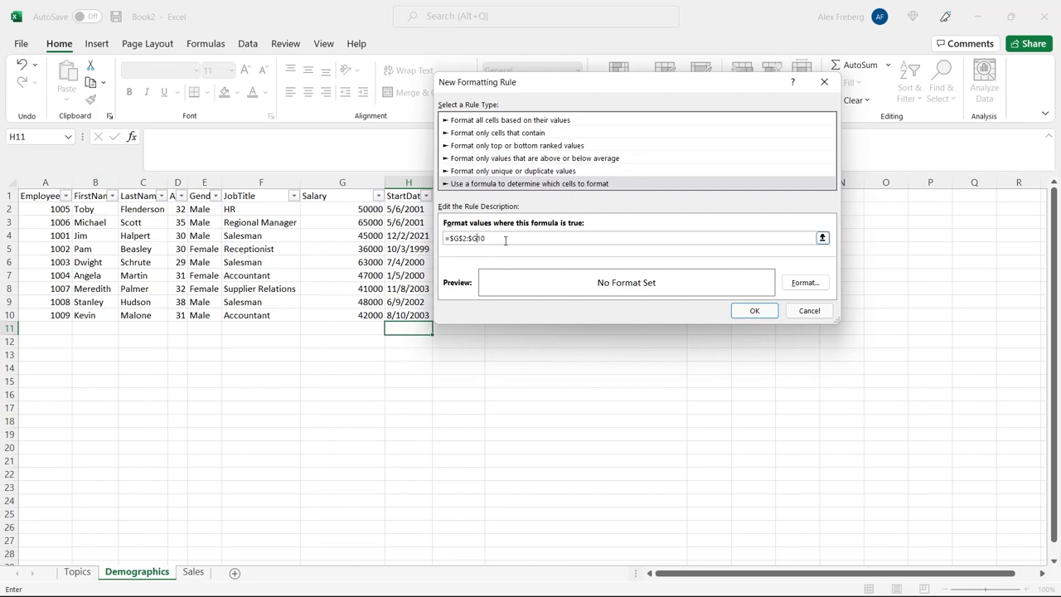
pyautogui.press('BackSpace')
pyautogui.click(465, 238)
pyautogui.press('BackSpace')
pyautogui.click(454, 239)
pyautogui.press('BackSpace')
# Give the rule's format a gold background fill and an outline border
pyautogui.click(799, 284)
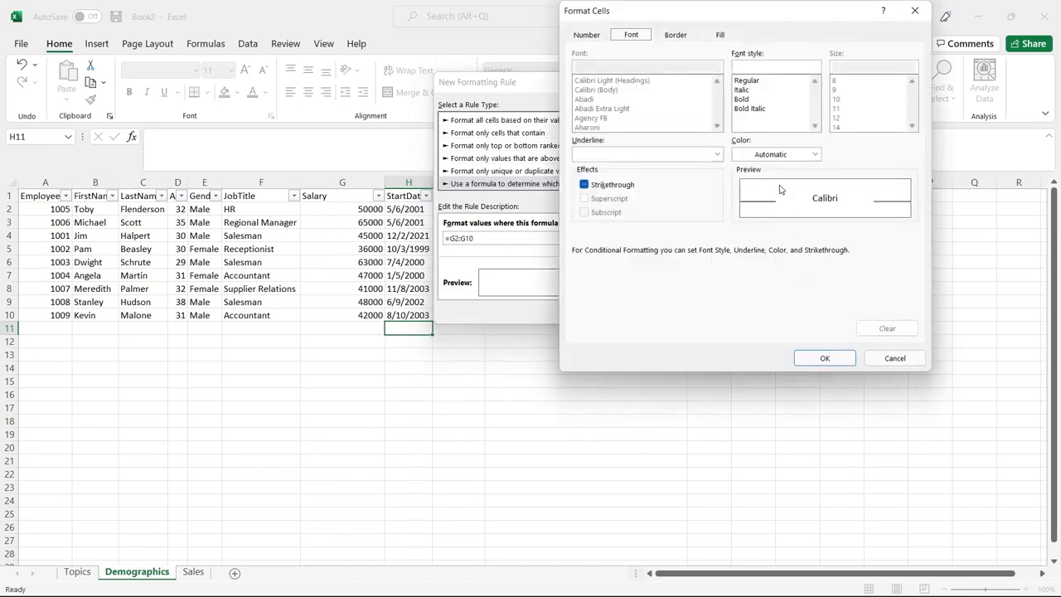
pyautogui.click(717, 35)
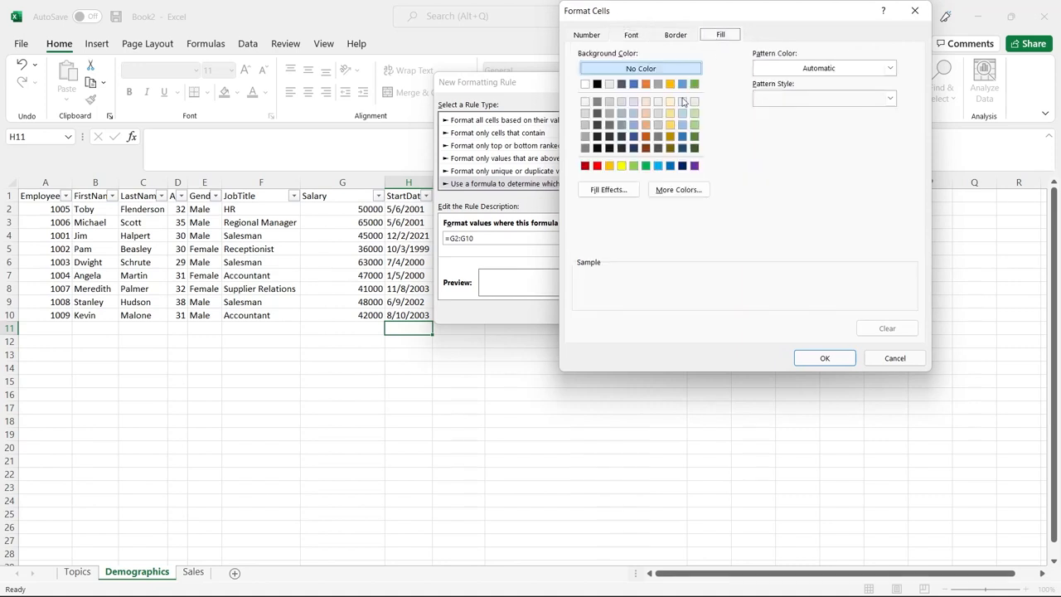
pyautogui.click(670, 124)
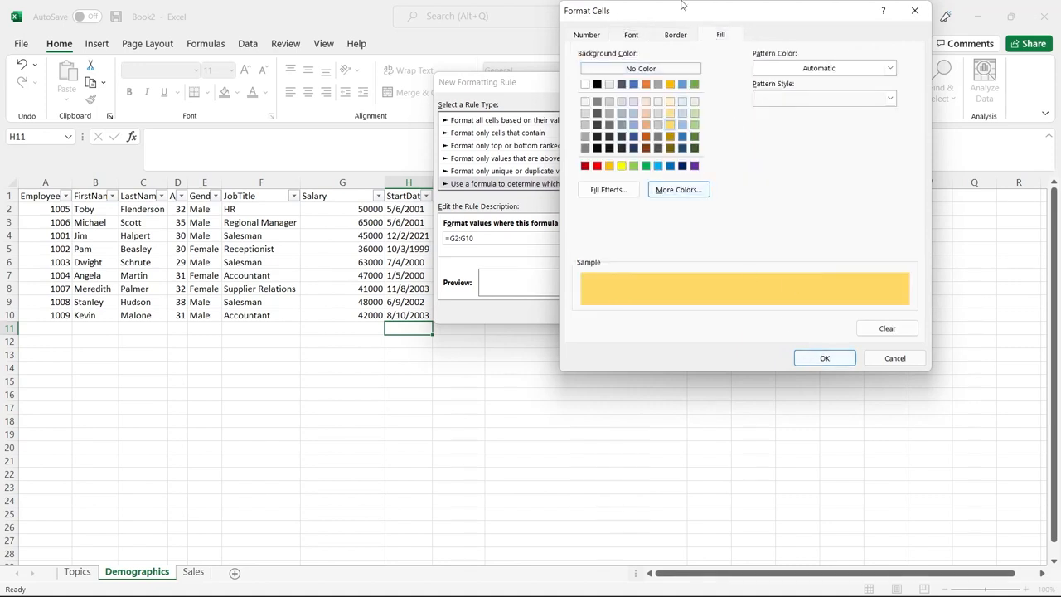
pyautogui.click(676, 34)
pyautogui.click(781, 83)
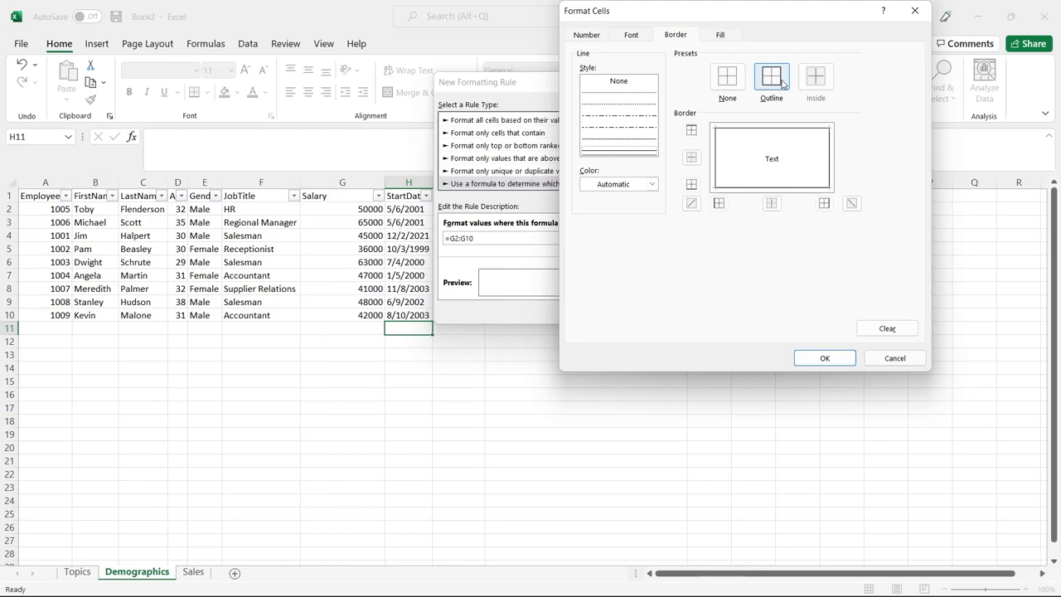
pyautogui.click(823, 348)
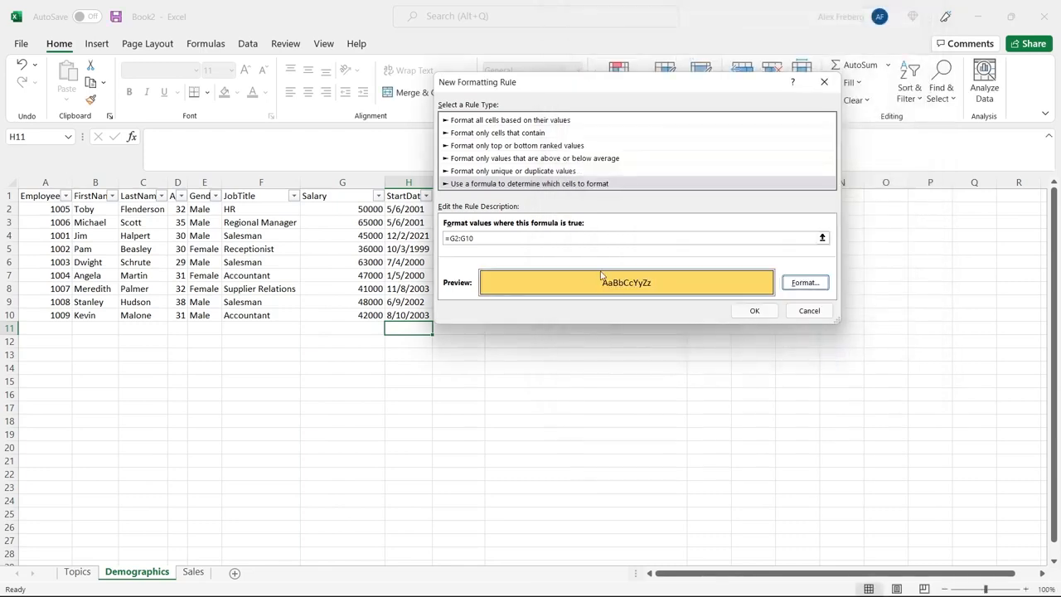
# Complete the rule's formula as =G2:G10>50000 and create the rule
pyautogui.click(595, 238)
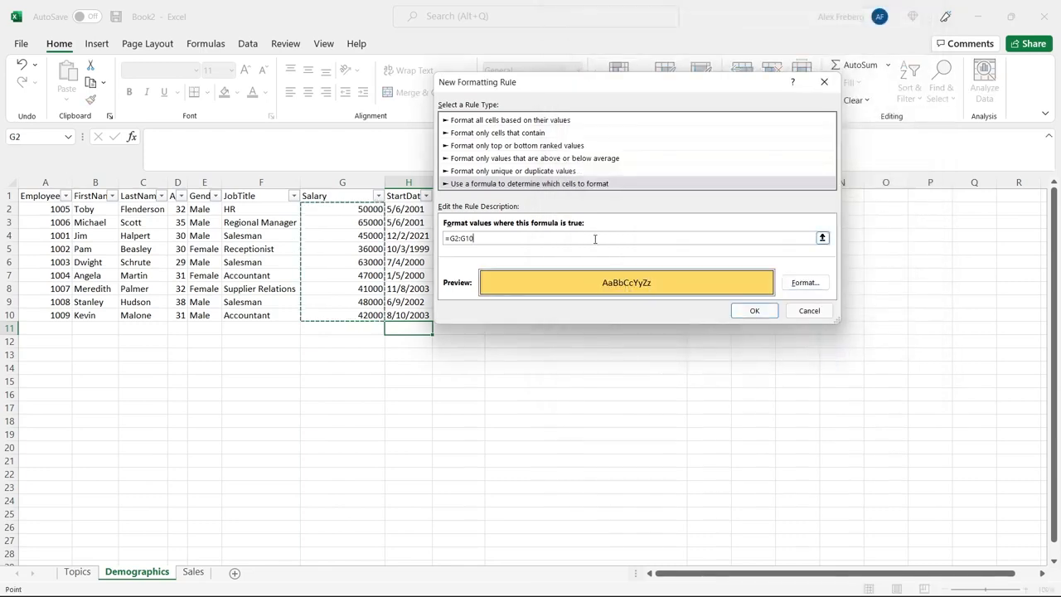
pyautogui.write('>50000')
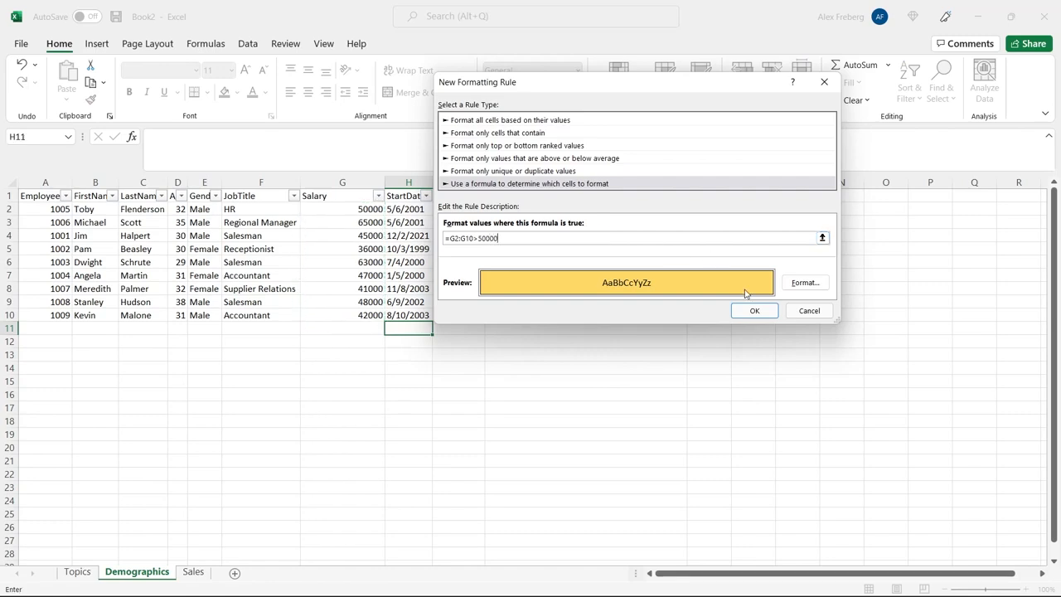
pyautogui.click(751, 311)
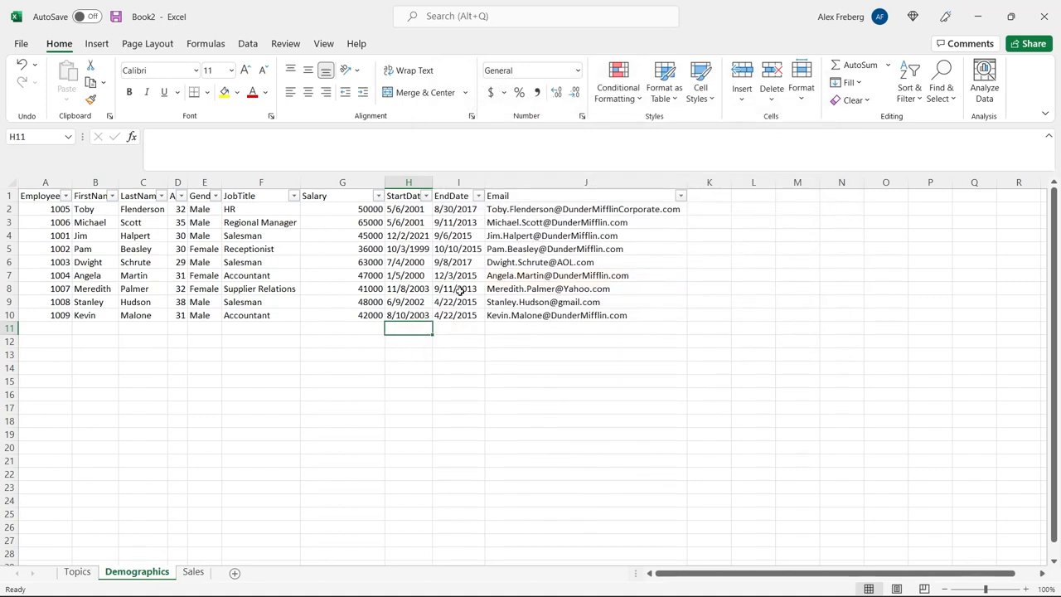
# Change the range the formula rule applies to into =$G$2:$G$10 and apply the change
pyautogui.click(637, 93)
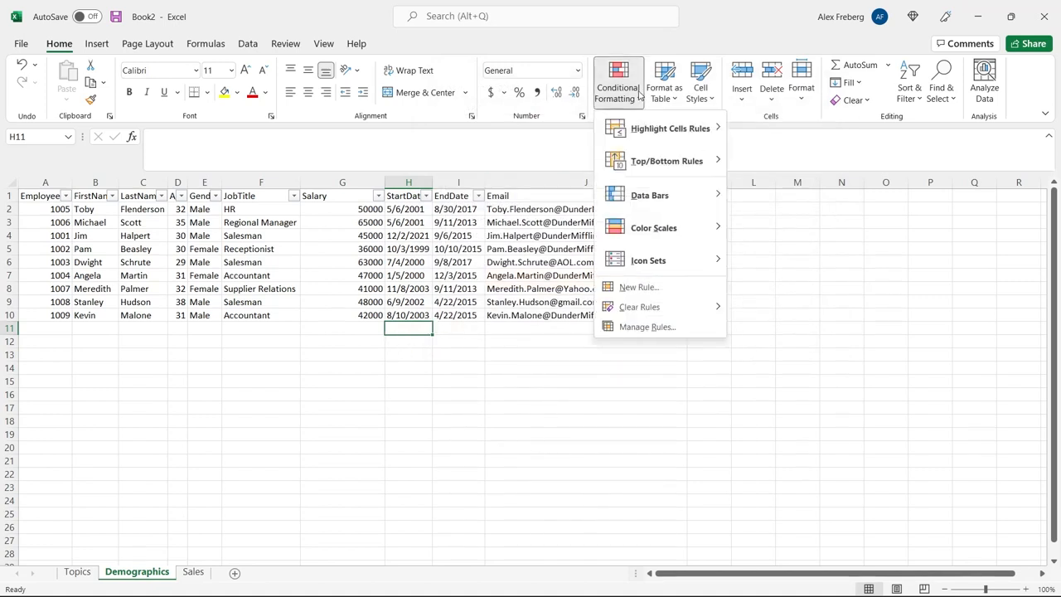
pyautogui.click(651, 327)
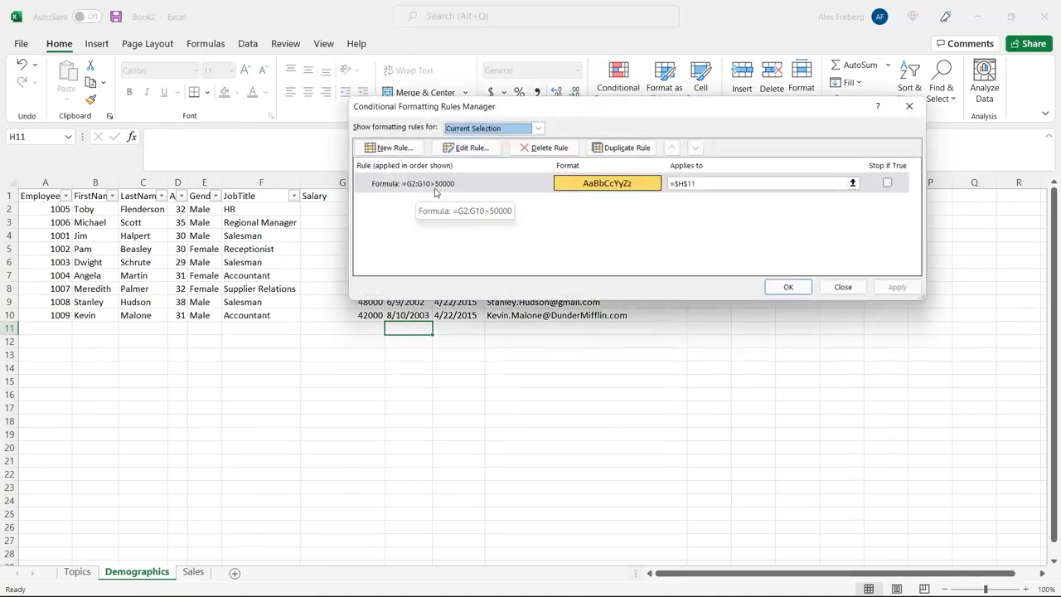
pyautogui.click(695, 183)
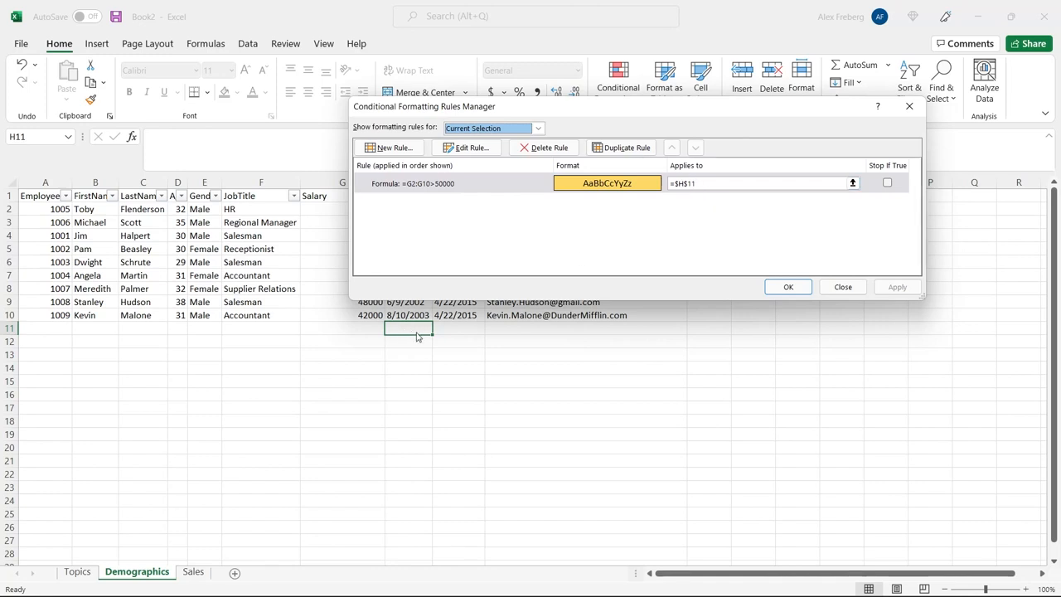
pyautogui.click(704, 182)
pyautogui.moveTo(632, 109); pyautogui.dragTo(756, 45)
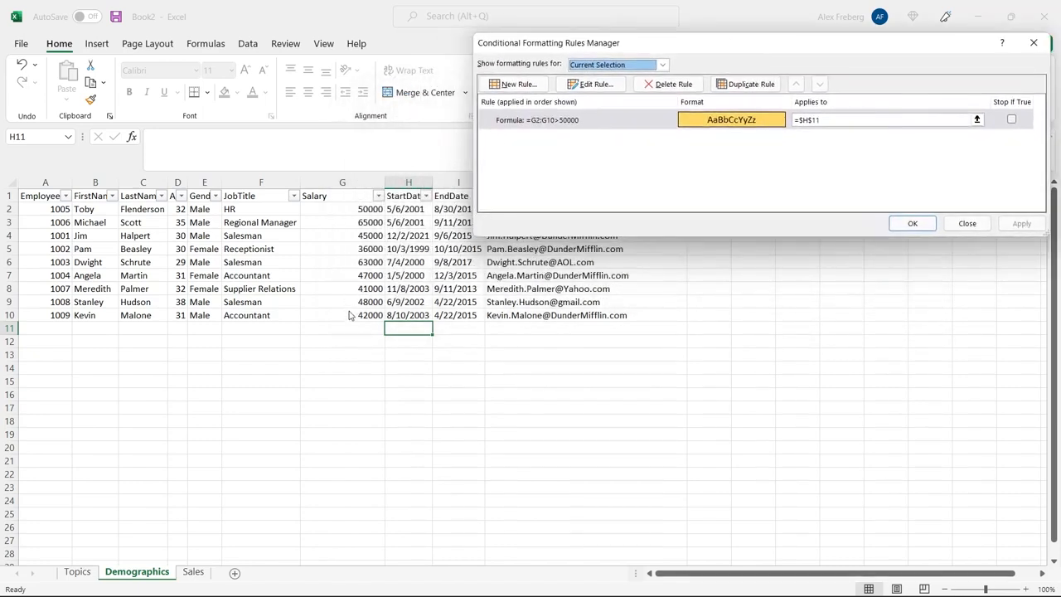
pyautogui.moveTo(829, 124); pyautogui.dragTo(807, 124)
pyautogui.press('BackSpace')
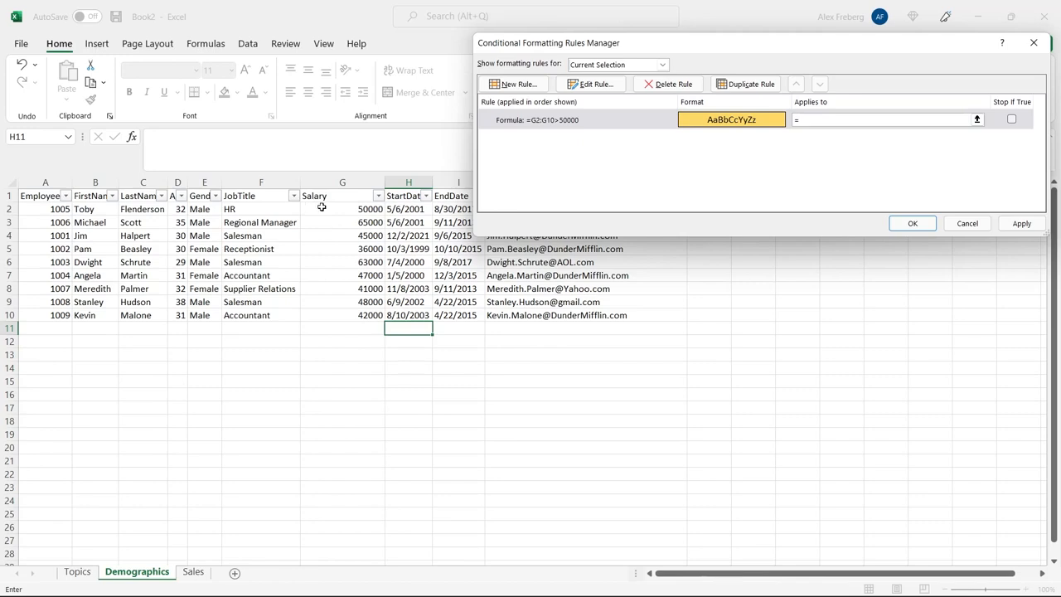
pyautogui.moveTo(322, 207); pyautogui.dragTo(329, 315)
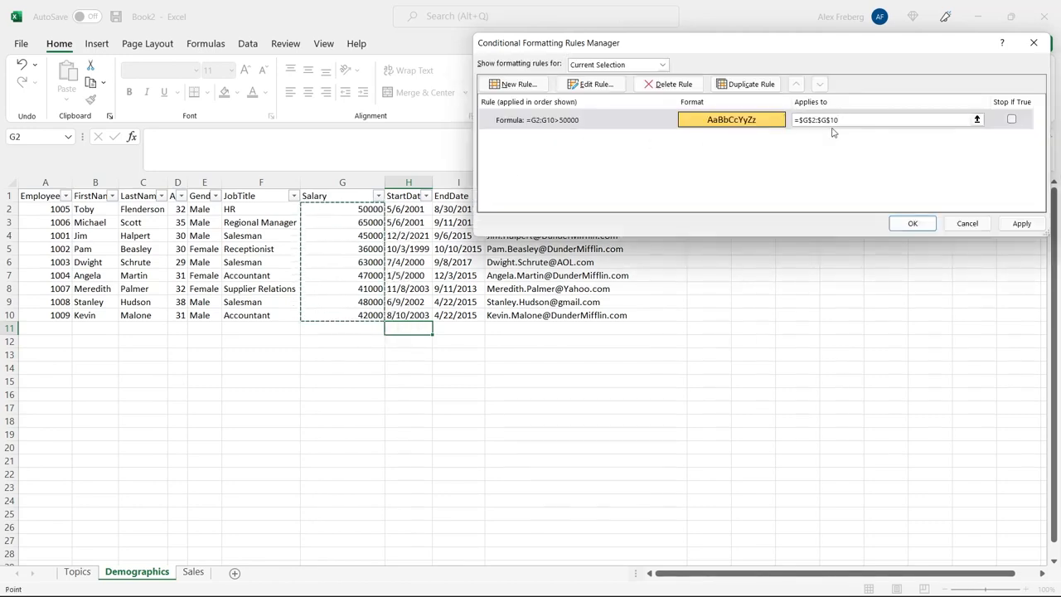
pyautogui.click(1018, 224)
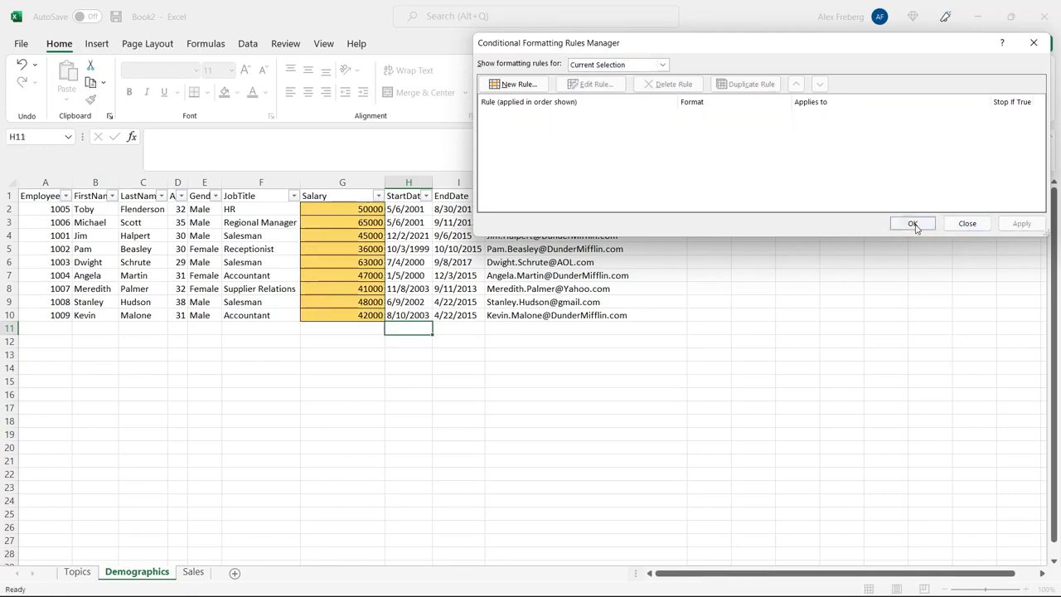
pyautogui.click(915, 224)
# Open the Salary column's formula rule for editing and replace its cell reference with $G$2:$G$10
pyautogui.click(354, 234)
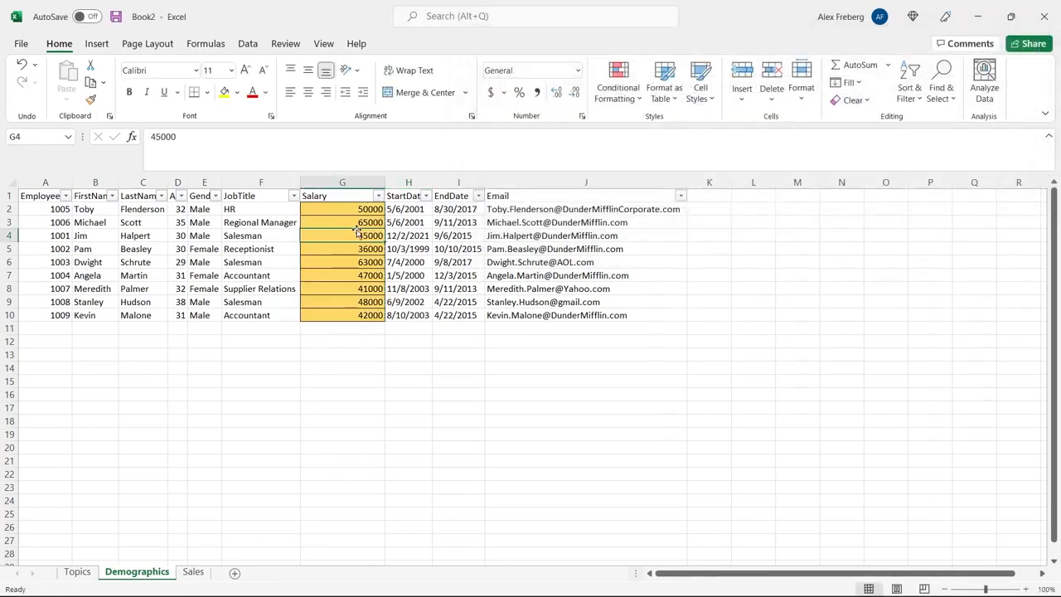
pyautogui.click(625, 83)
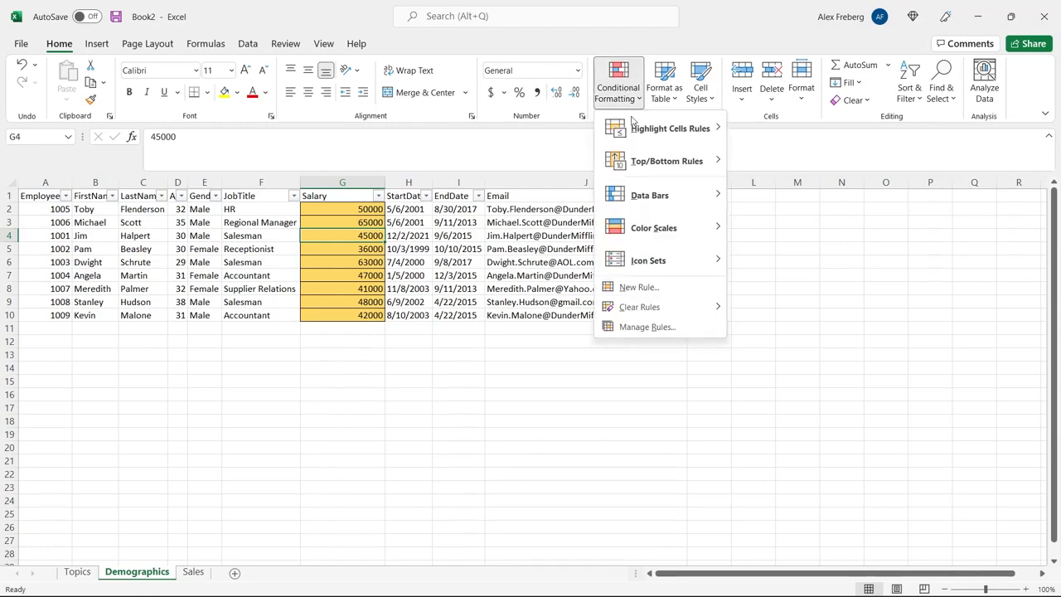
pyautogui.click(646, 326)
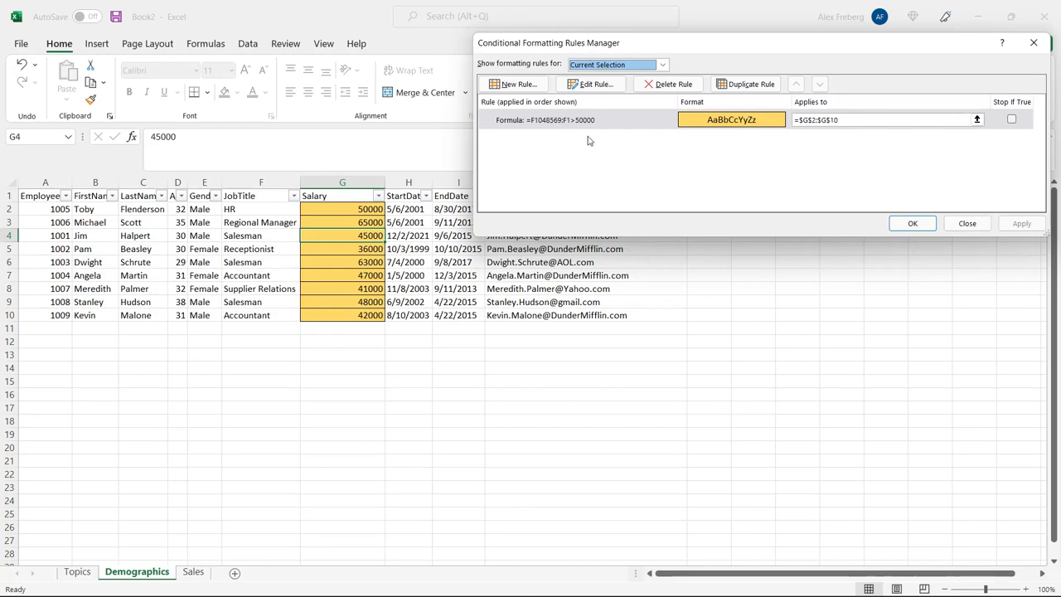
pyautogui.doubleClick(553, 125)
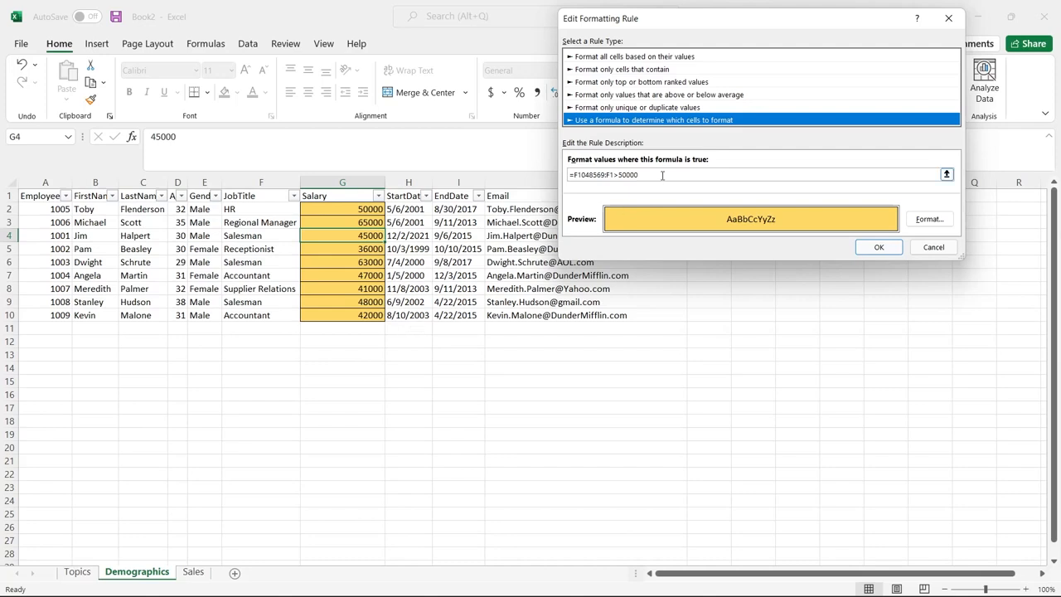
pyautogui.moveTo(613, 174); pyautogui.dragTo(574, 175)
pyautogui.press('BackSpace')
pyautogui.click(357, 211)
pyautogui.moveTo(357, 211); pyautogui.dragTo(355, 315)
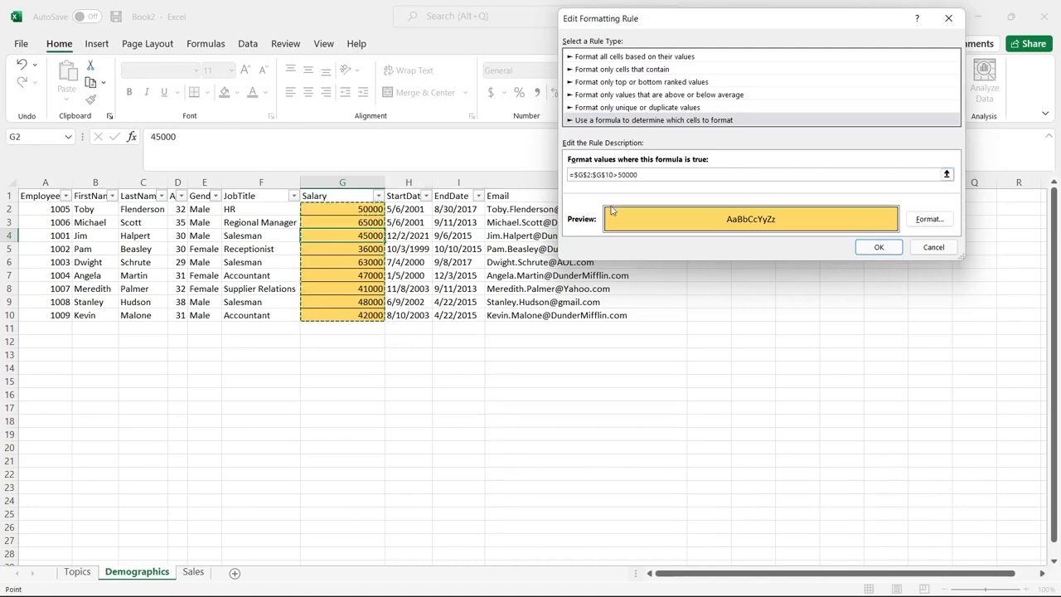
# Make the references in the rule's formula relative, giving =G2:G10>50000, and confirm the edited rule
pyautogui.click(607, 174)
pyautogui.press('BackSpace')
pyautogui.click(586, 175)
pyautogui.press('BackSpace')
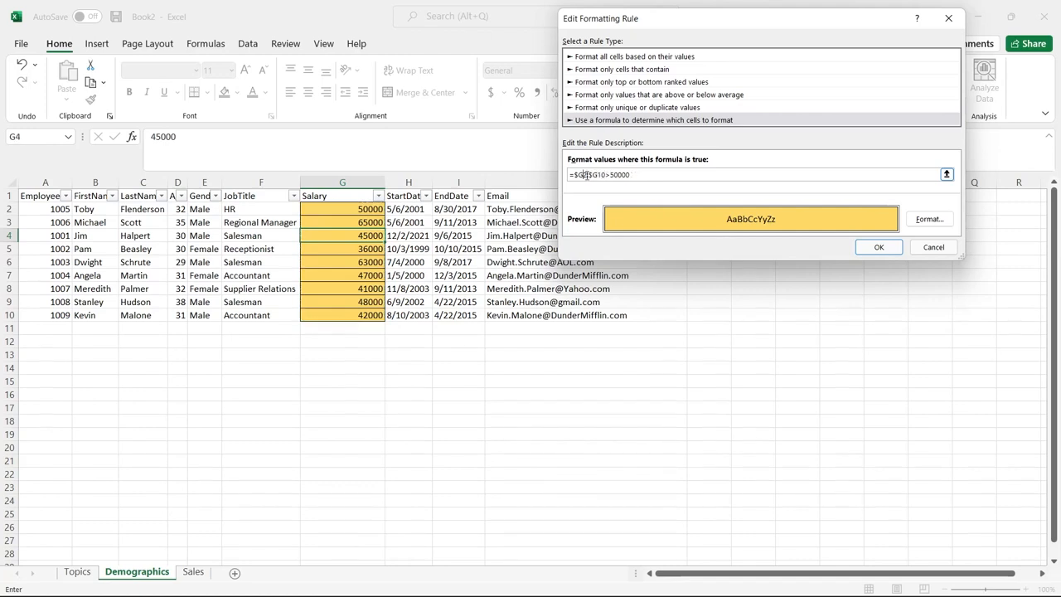
pyautogui.click(578, 174)
pyautogui.press('BackSpace')
pyautogui.click(592, 175)
pyautogui.press('BackSpace')
pyautogui.click(877, 247)
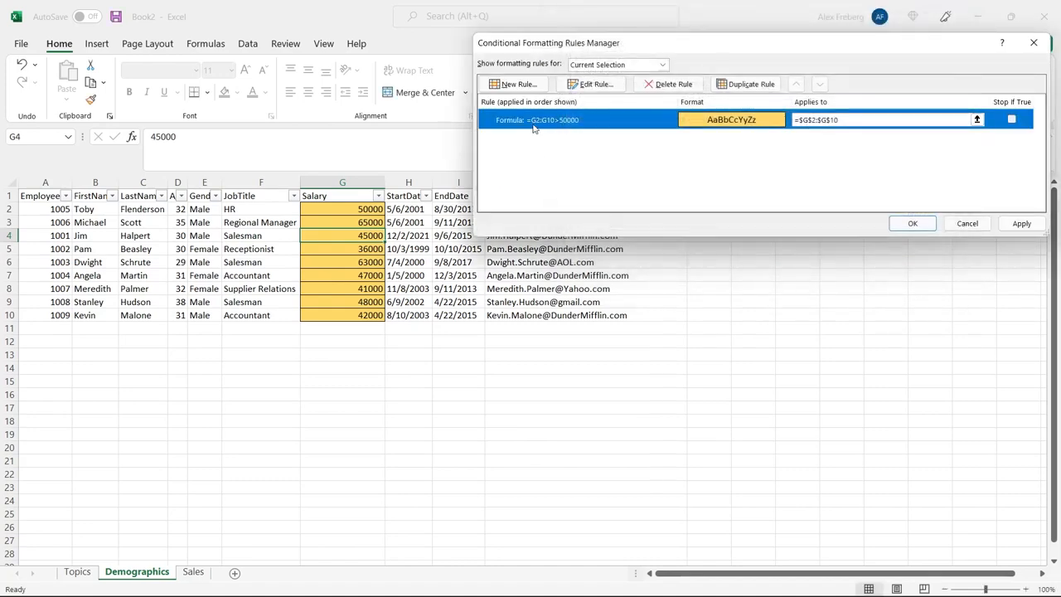
pyautogui.moveTo(849, 120); pyautogui.dragTo(801, 121)
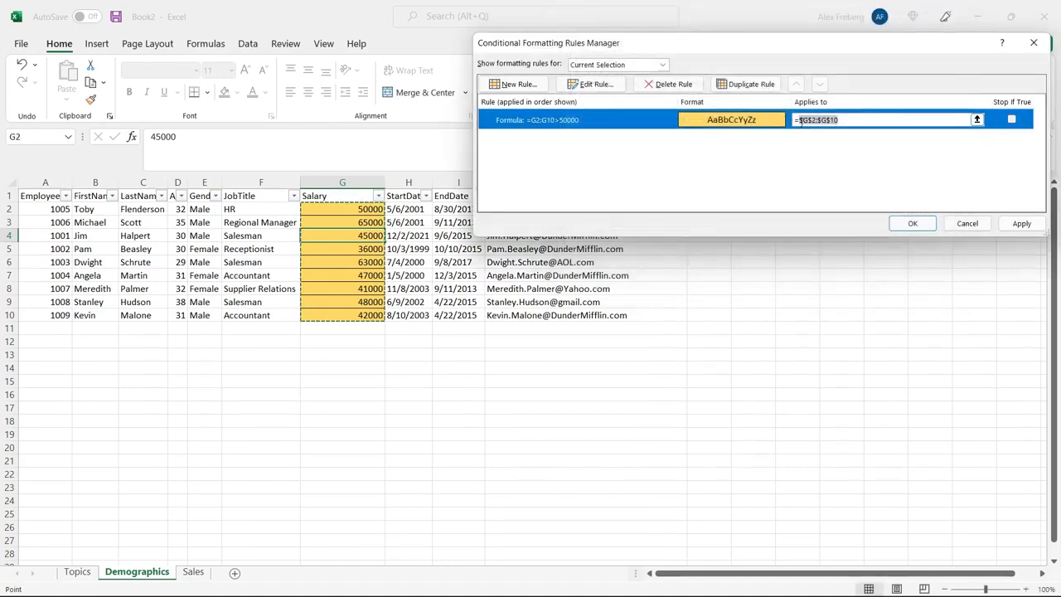
pyautogui.click(845, 120)
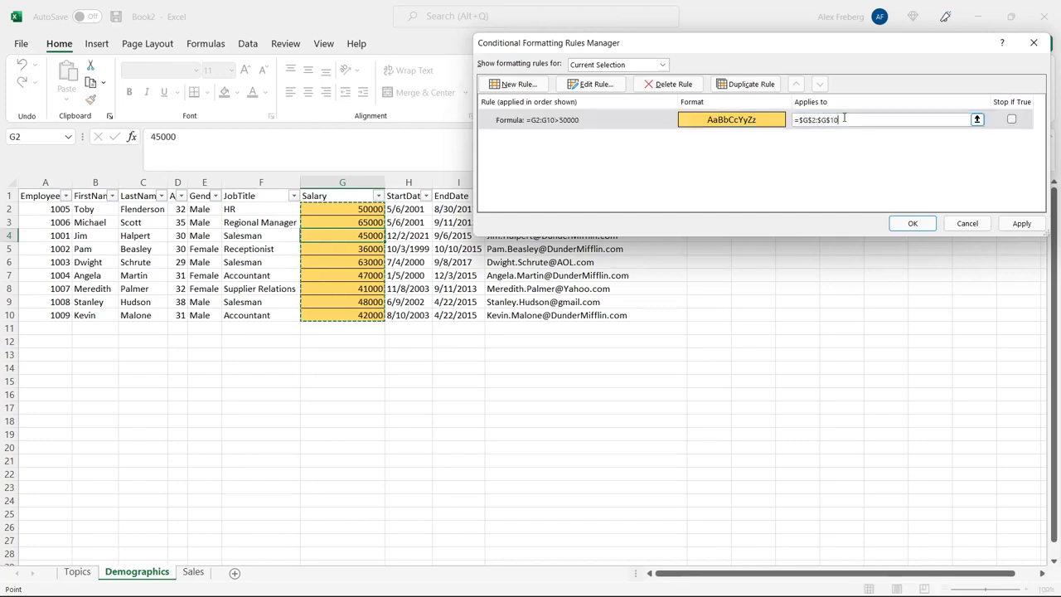
# Apply the corrected Salary rule, close the rules manager, and check which salary cells are highlighted
pyautogui.click(1018, 224)
pyautogui.click(915, 224)
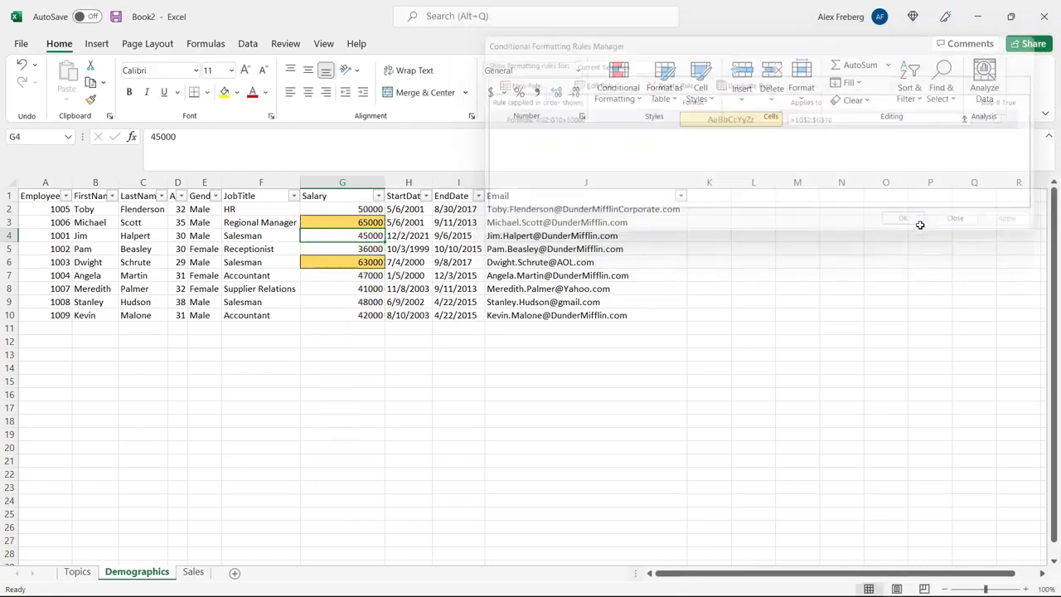
pyautogui.click(368, 222)
pyautogui.click(354, 262)
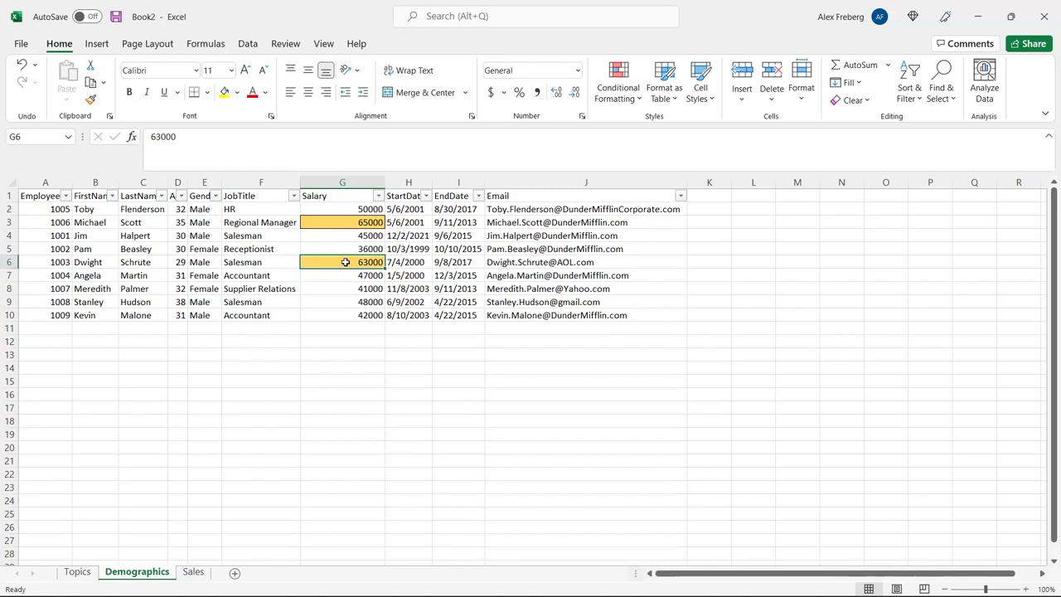
pyautogui.click(345, 235)
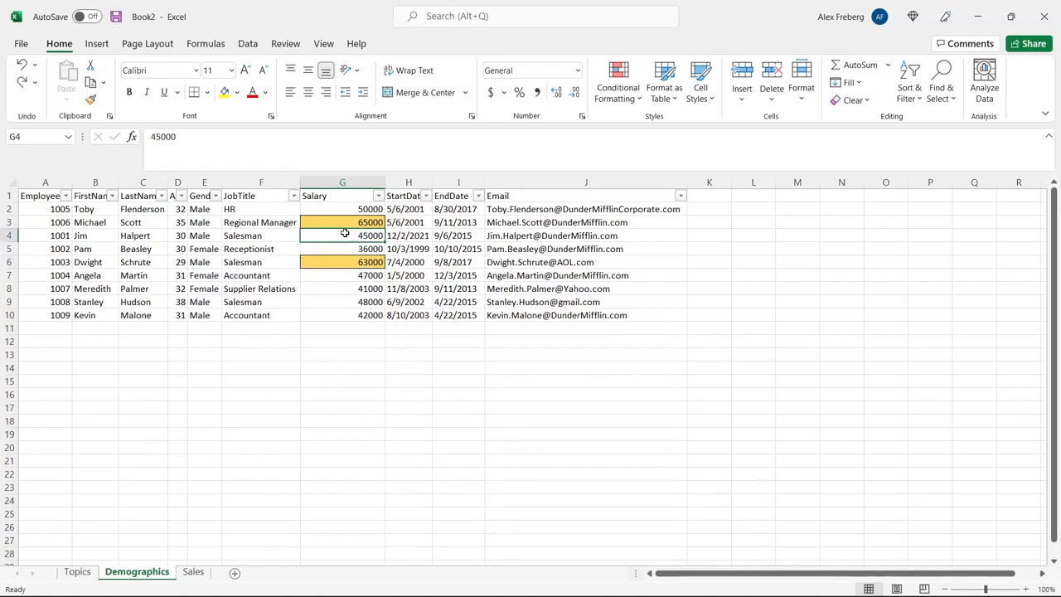
# Start a new formula-based formatting rule for the ages in D2:D10 and enter =$D$2:$D$10 as its cell reference
pyautogui.click(178, 210)
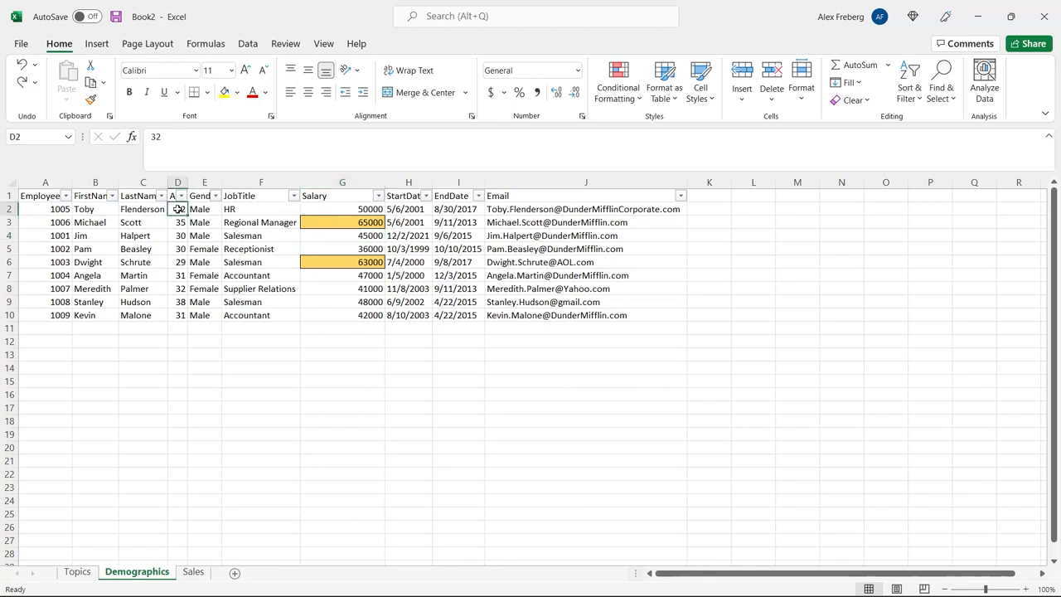
pyautogui.keyDown('shift'); pyautogui.click(179, 313); pyautogui.keyUp('shift')
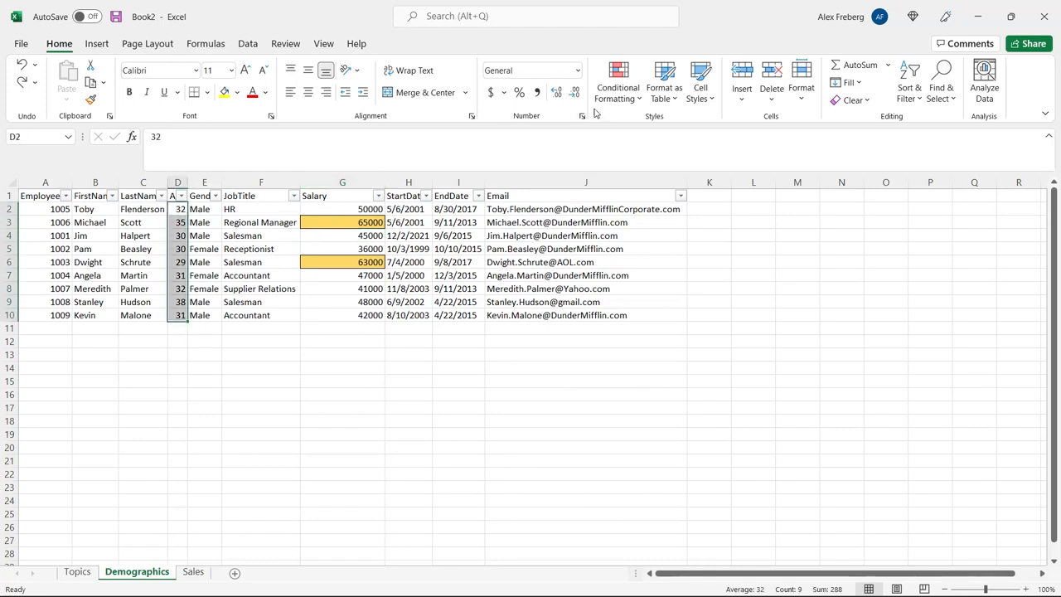
pyautogui.click(618, 87)
pyautogui.click(639, 287)
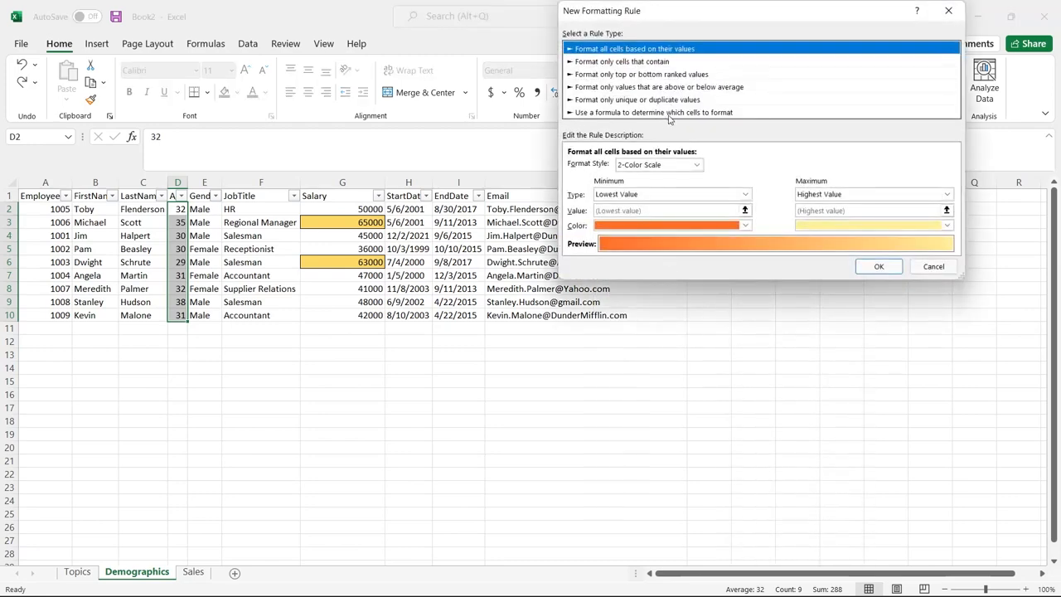
pyautogui.click(668, 113)
pyautogui.click(635, 168)
pyautogui.write('=')
pyautogui.click(179, 209)
pyautogui.moveTo(179, 209); pyautogui.dragTo(178, 315)
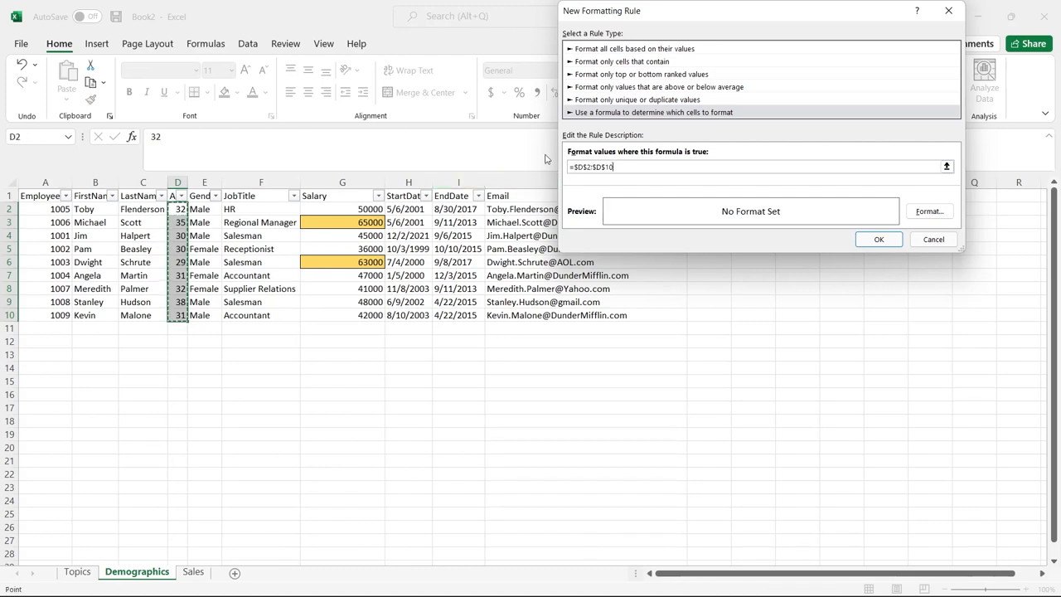
# Make the references in the age rule's formula relative and complete it as =D2:D10>30
pyautogui.click(587, 166)
pyautogui.press('BackSpace')
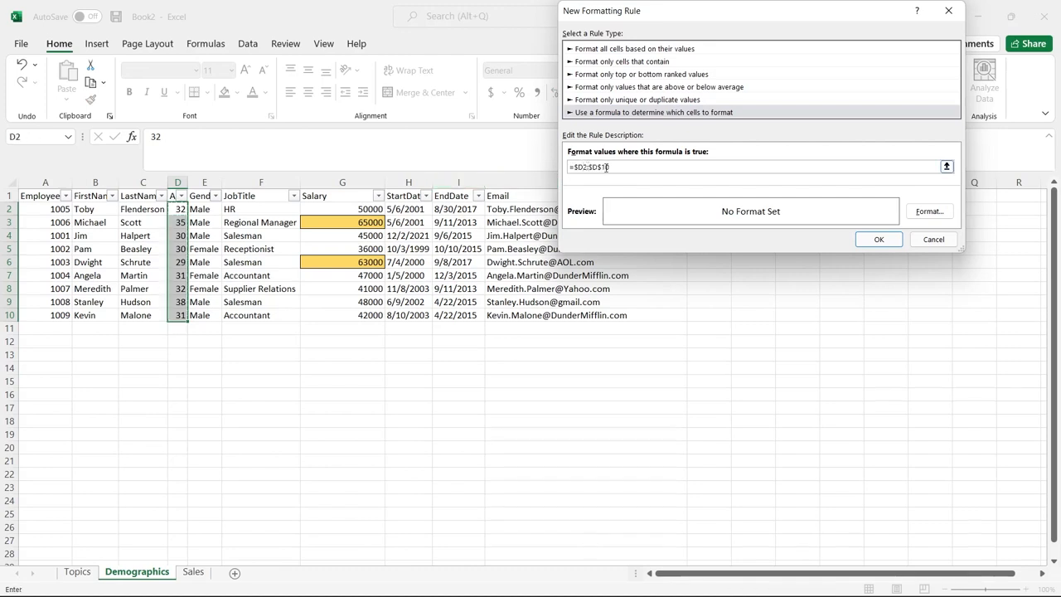
pyautogui.click(594, 166)
pyautogui.press('Delete')
pyautogui.click(593, 166)
pyautogui.press('BackSpace')
pyautogui.click(578, 167)
pyautogui.press('BackSpace')
pyautogui.write('>30')
# Give the age rule a light green fill, create the rule, and deselect the age cells
pyautogui.click(940, 212)
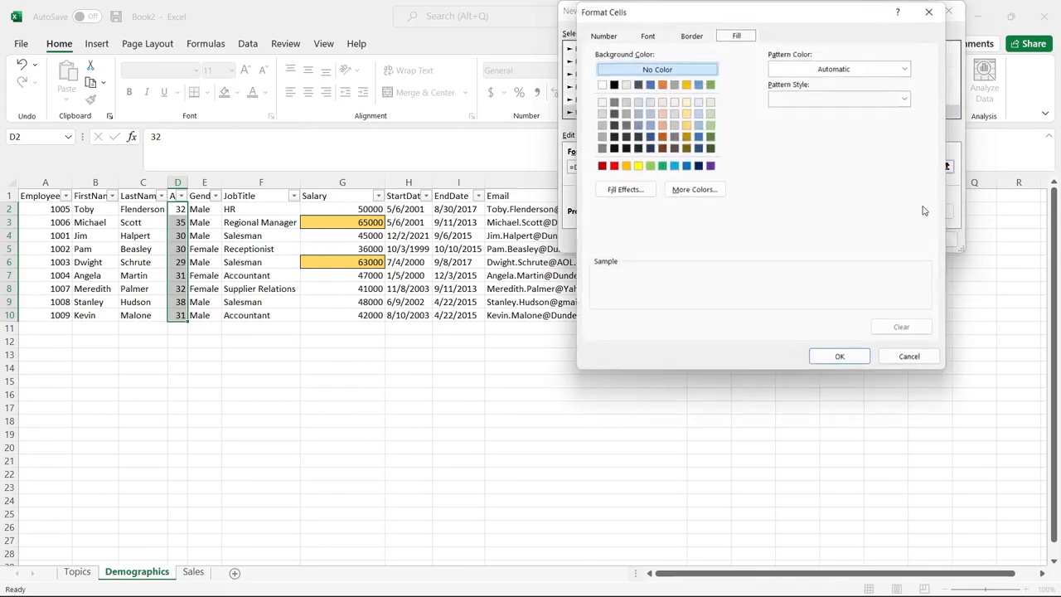
pyautogui.click(710, 114)
pyautogui.click(833, 359)
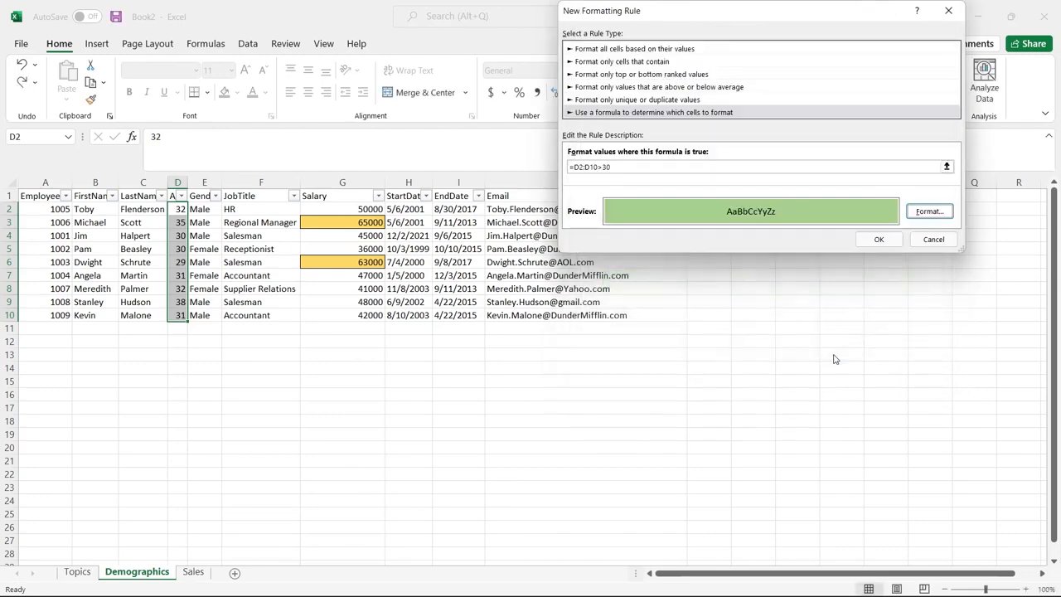
pyautogui.click(878, 238)
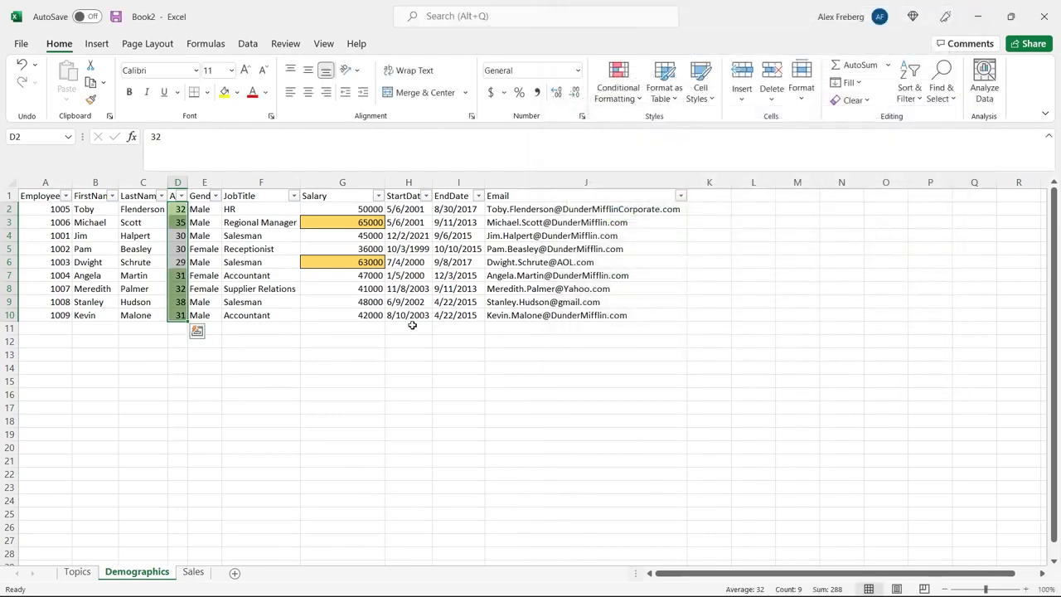
pyautogui.click(248, 316)
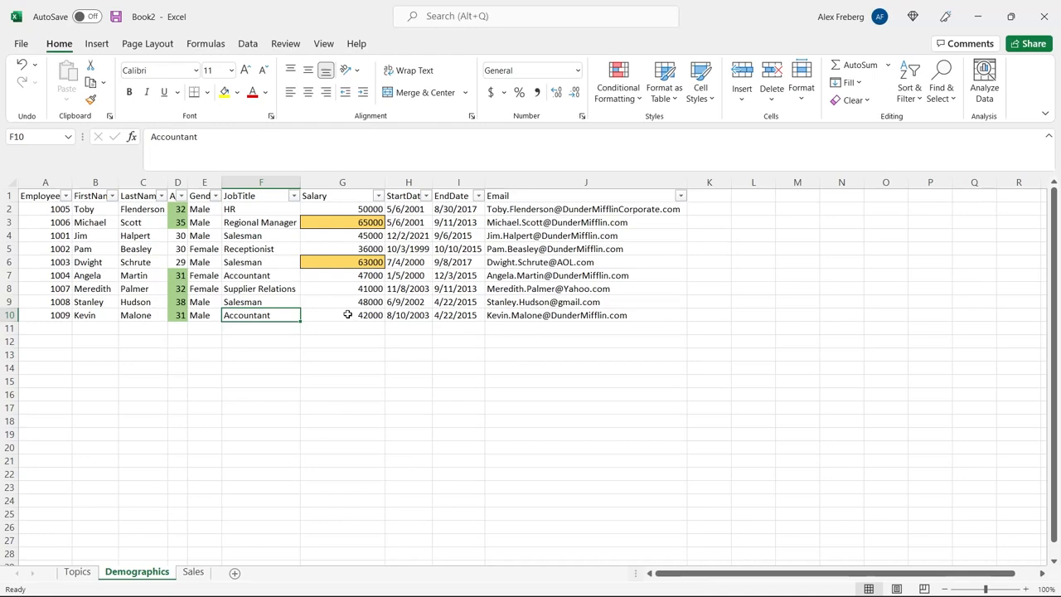
# Open the conditional formatting rules manager and list the rules for This Worksheet
pyautogui.click(180, 261)
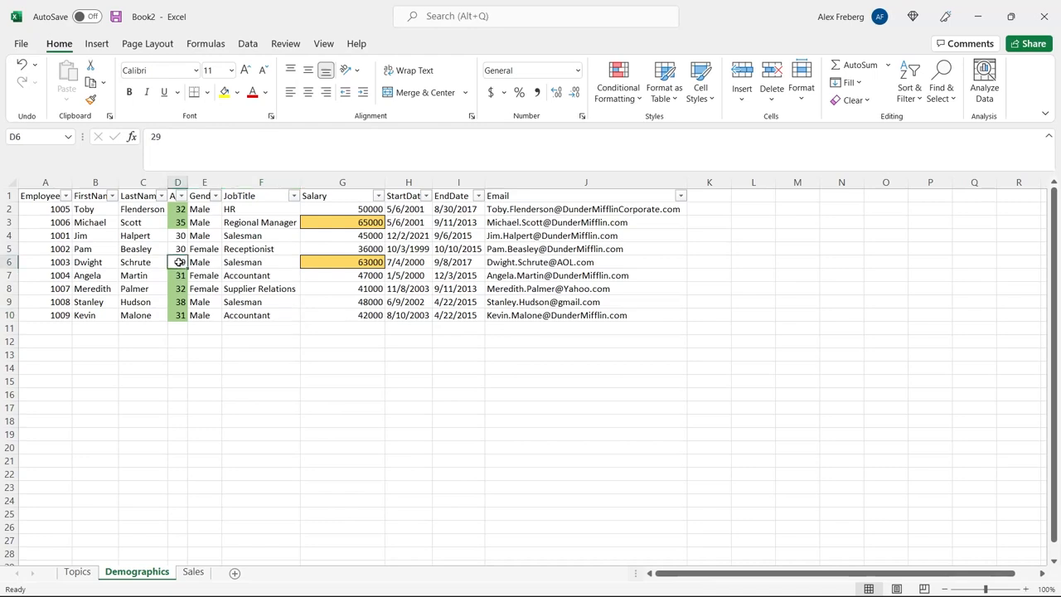
pyautogui.click(627, 88)
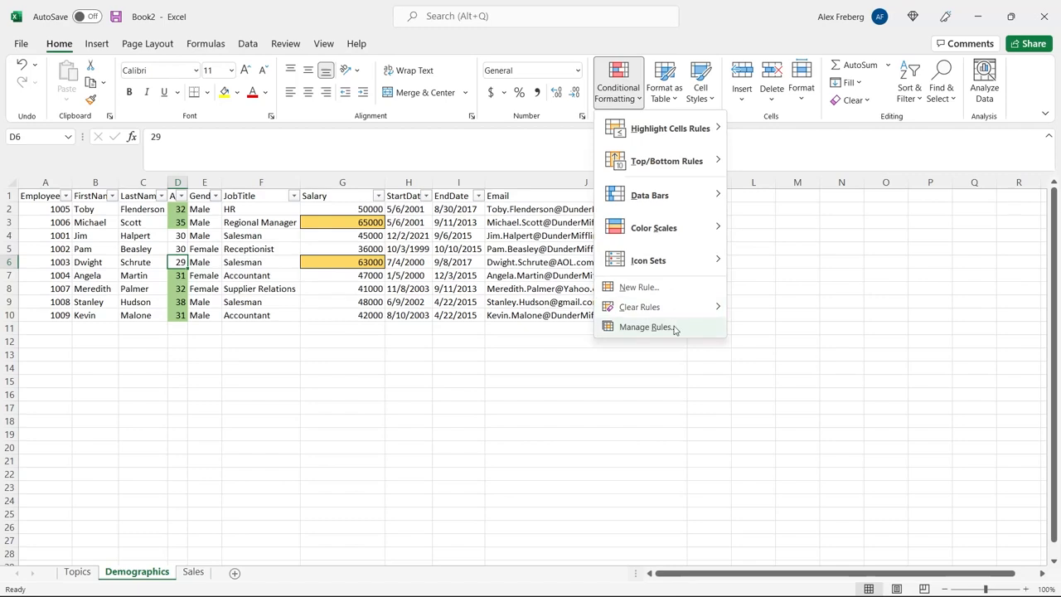
pyautogui.click(674, 328)
pyautogui.click(663, 57)
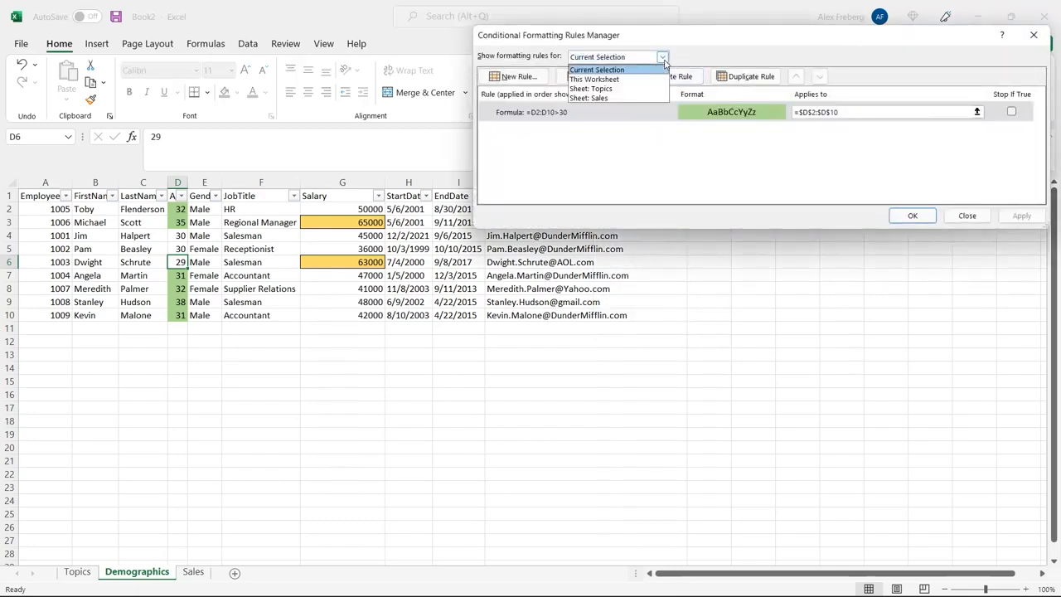
pyautogui.click(656, 79)
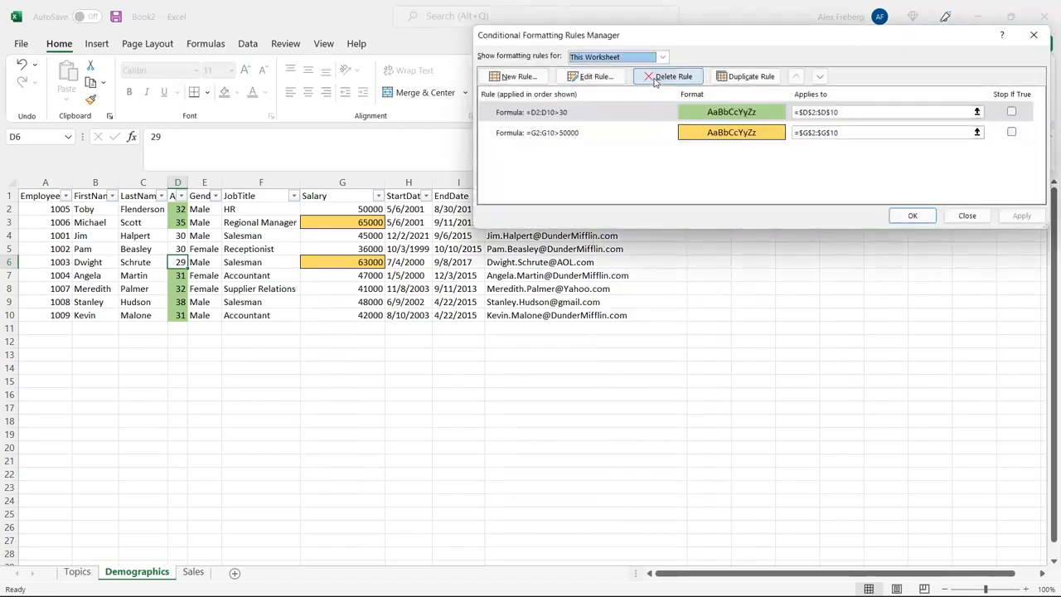
# Delete the =D2:D10>30 rule from the worksheet's rules, apply the change, and close the rules manager
pyautogui.click(595, 128)
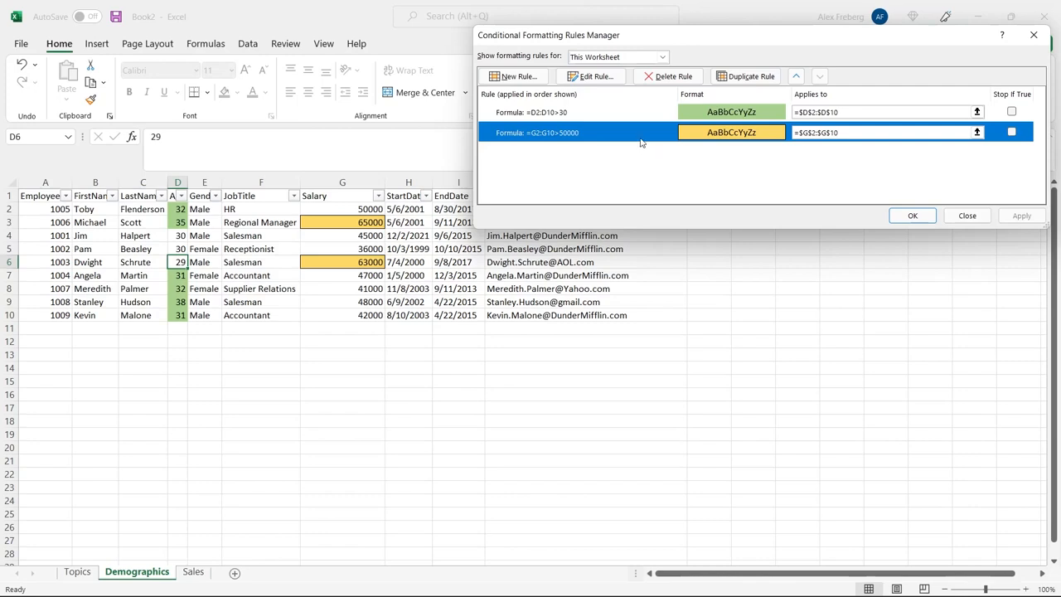
pyautogui.click(628, 116)
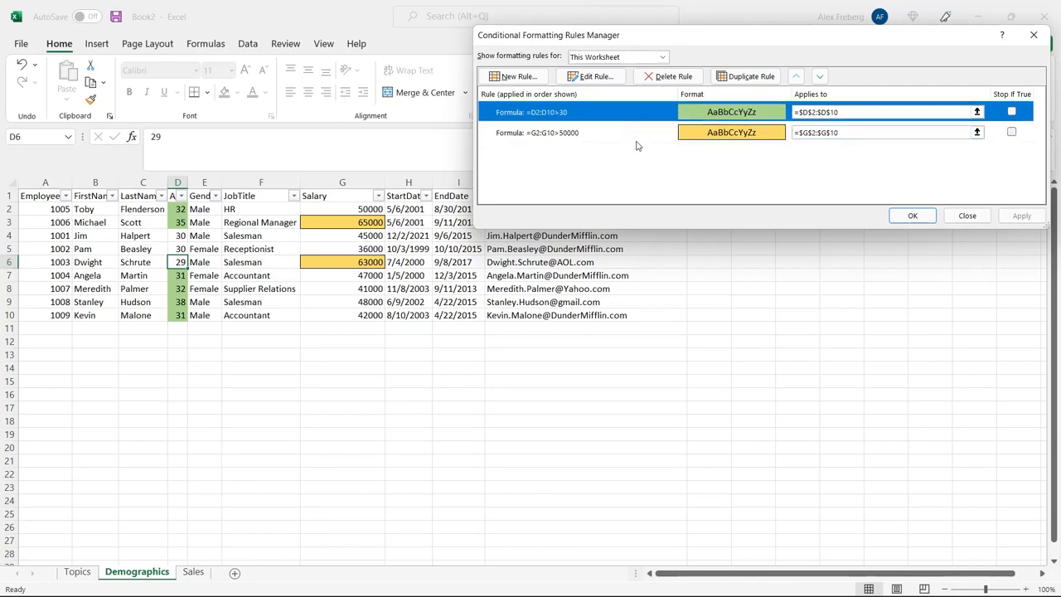
pyautogui.click(636, 139)
pyautogui.click(649, 121)
pyautogui.click(674, 76)
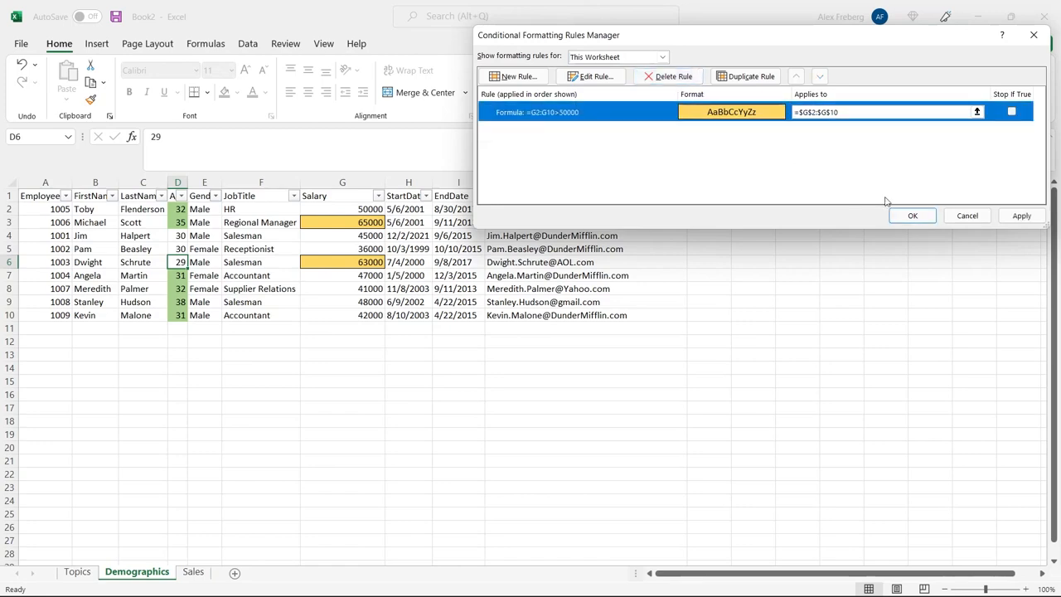
pyautogui.click(1005, 217)
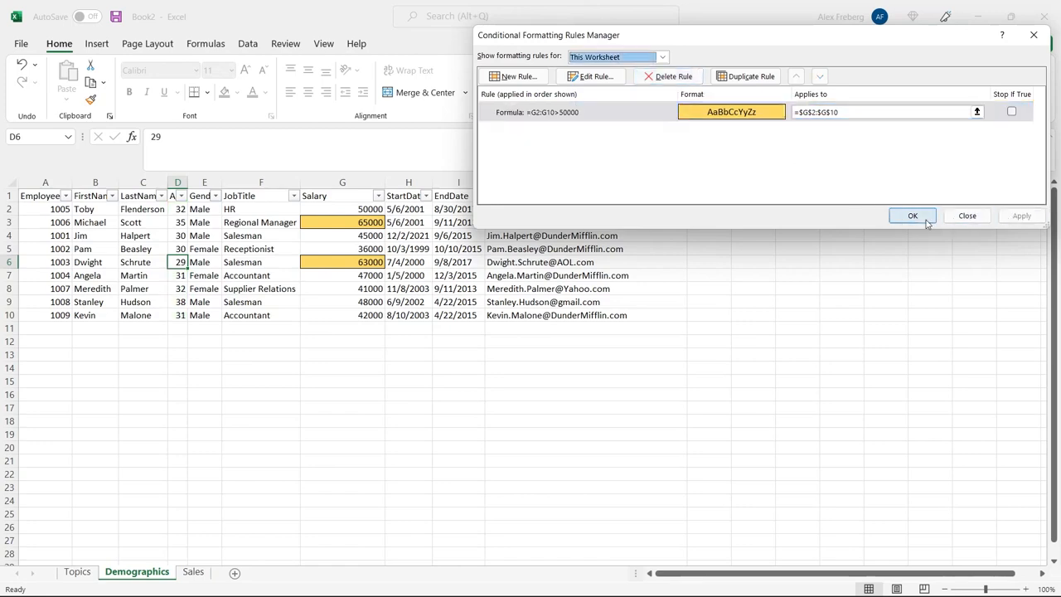
pyautogui.click(912, 215)
pyautogui.click(512, 352)
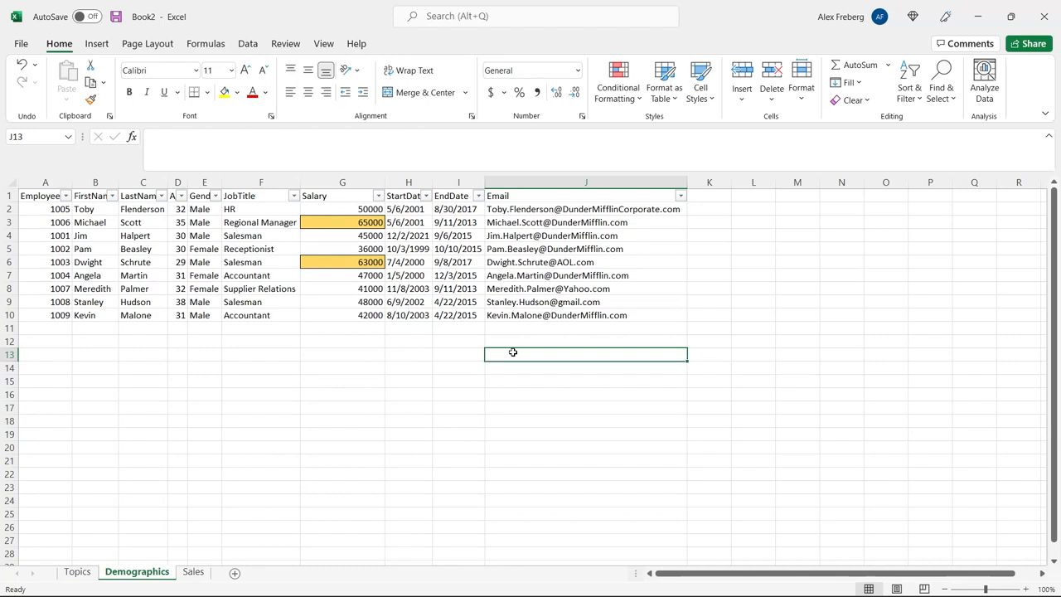
# Open the Salary column's filter options and look through the sorting, color and value choices
pyautogui.click(637, 98)
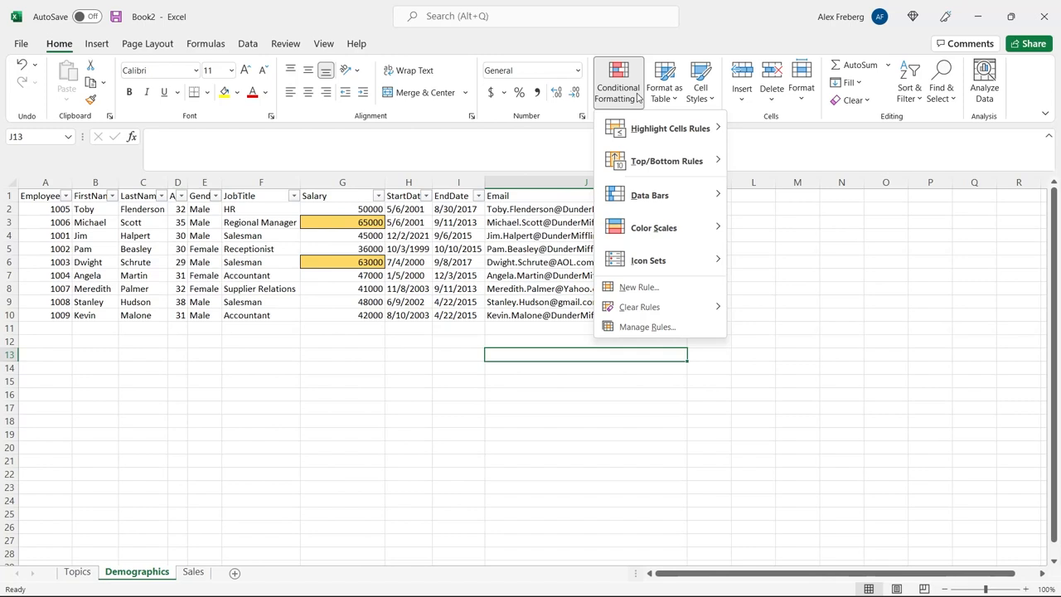
pyautogui.click(378, 196)
pyautogui.click(378, 195)
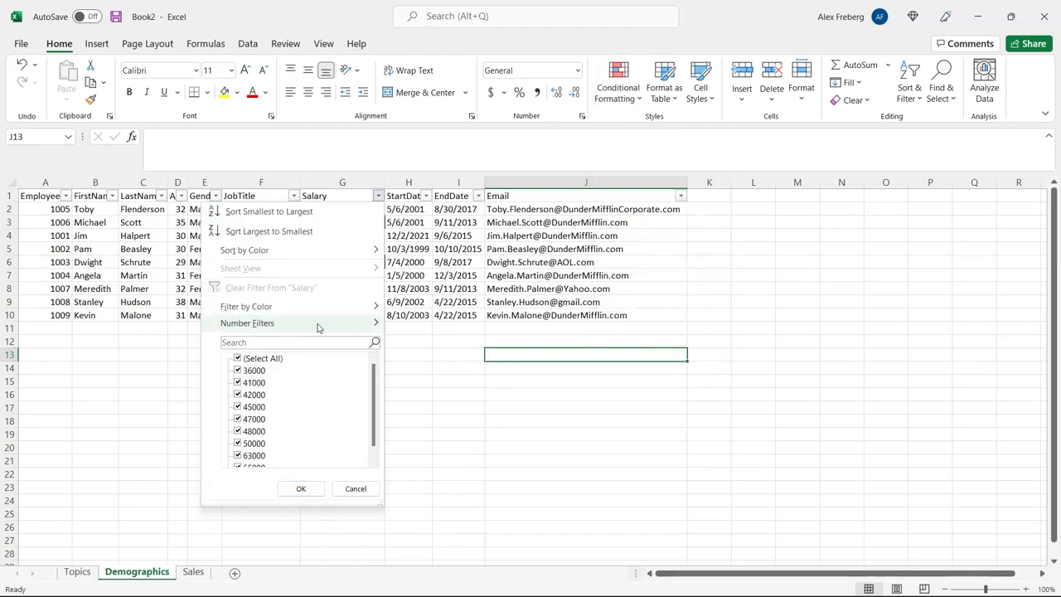
pyautogui.scroll(-1, 303, 429)
pyautogui.scroll(1, 302, 429)
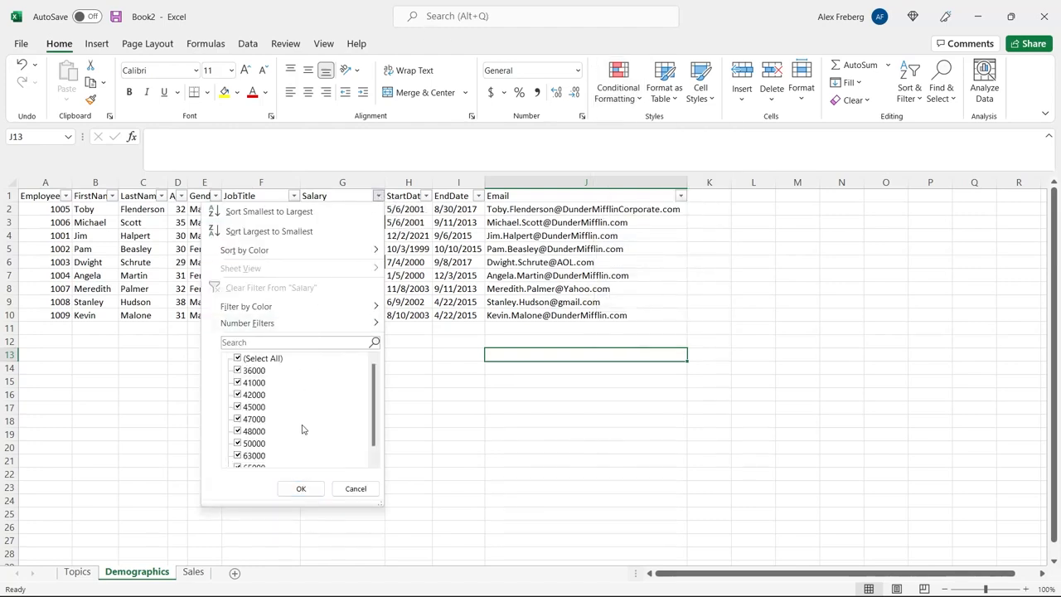